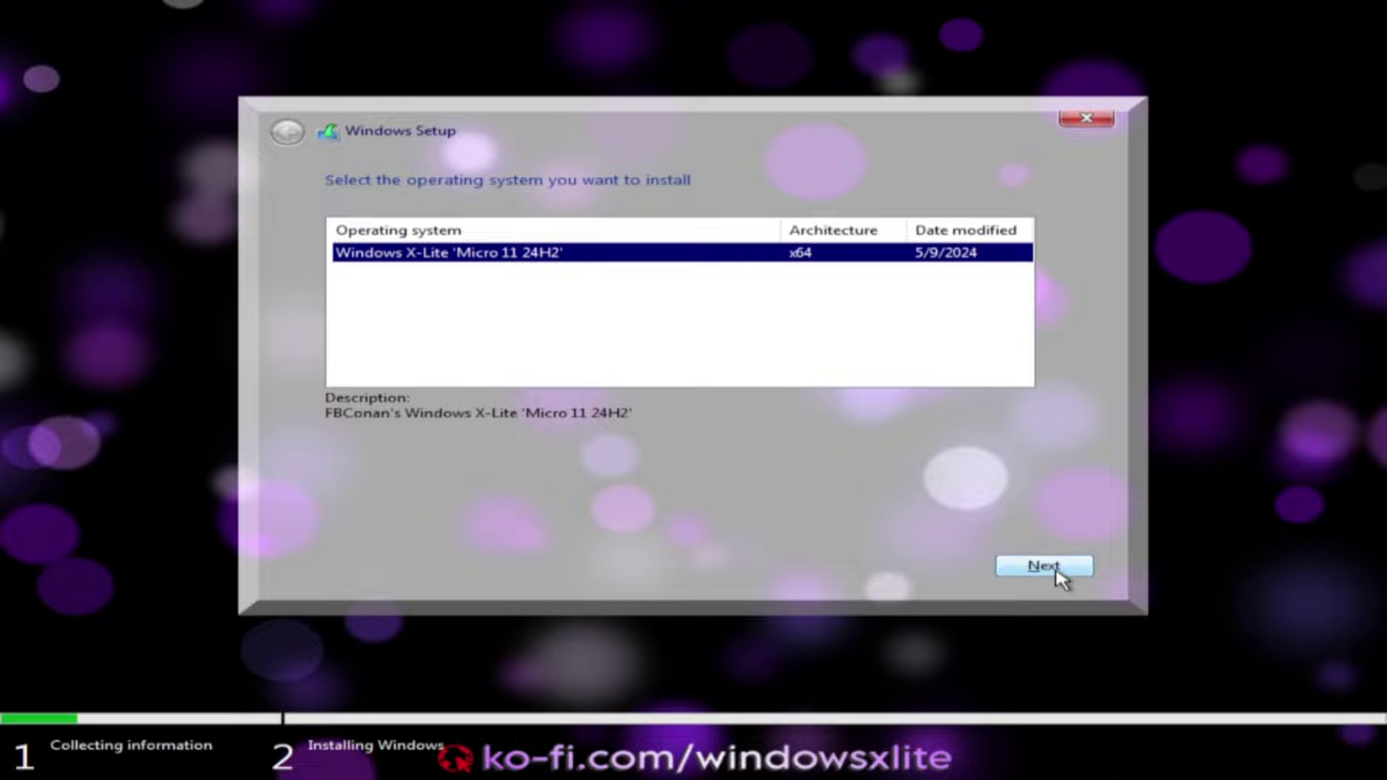
Step: Choose the X-Lite edition, create a new 79.9 GB partition on Drive 0's unallocated space, and install there
{"action": "left_click", "coordinate": [1059, 575]}
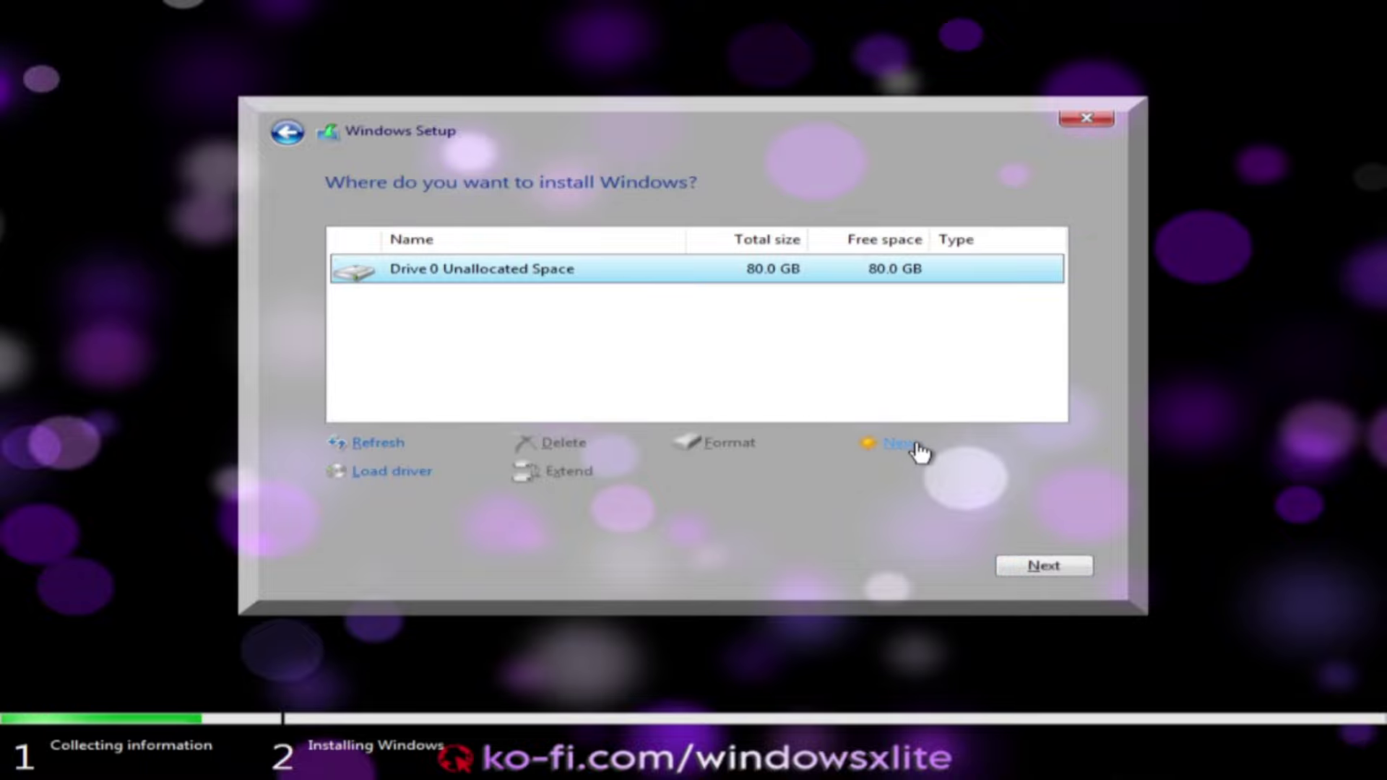
{"action": "left_click", "coordinate": [907, 443]}
{"action": "left_click", "coordinate": [922, 473]}
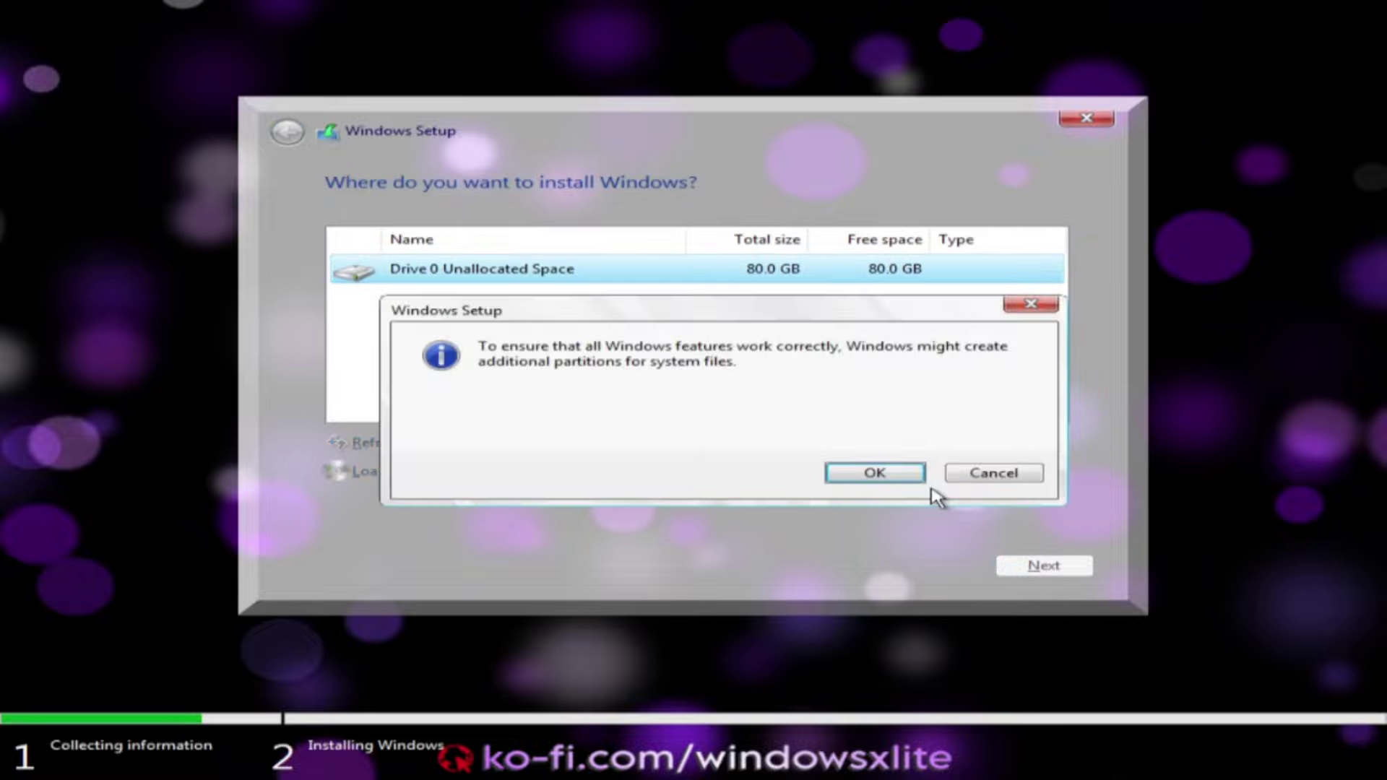
{"action": "left_click", "coordinate": [893, 477]}
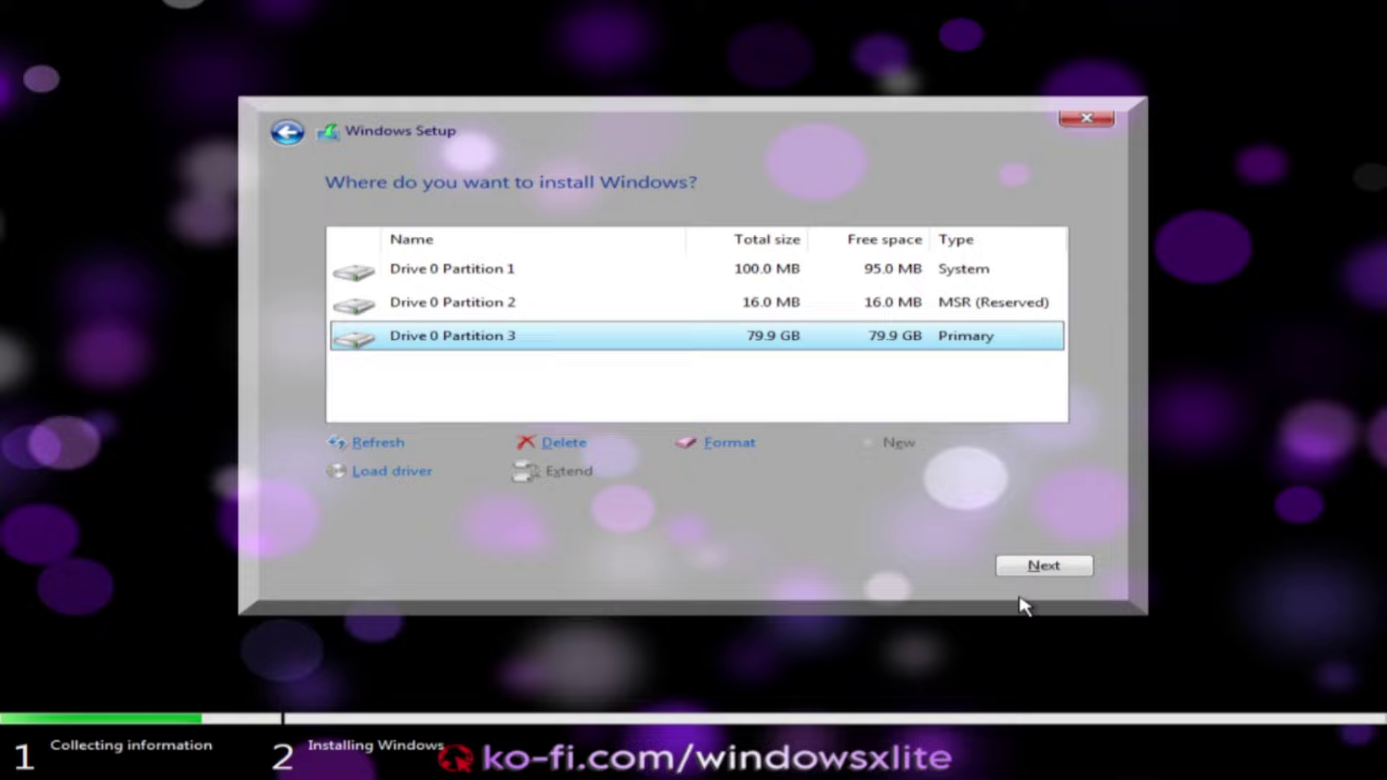
{"action": "left_click", "coordinate": [1033, 567]}
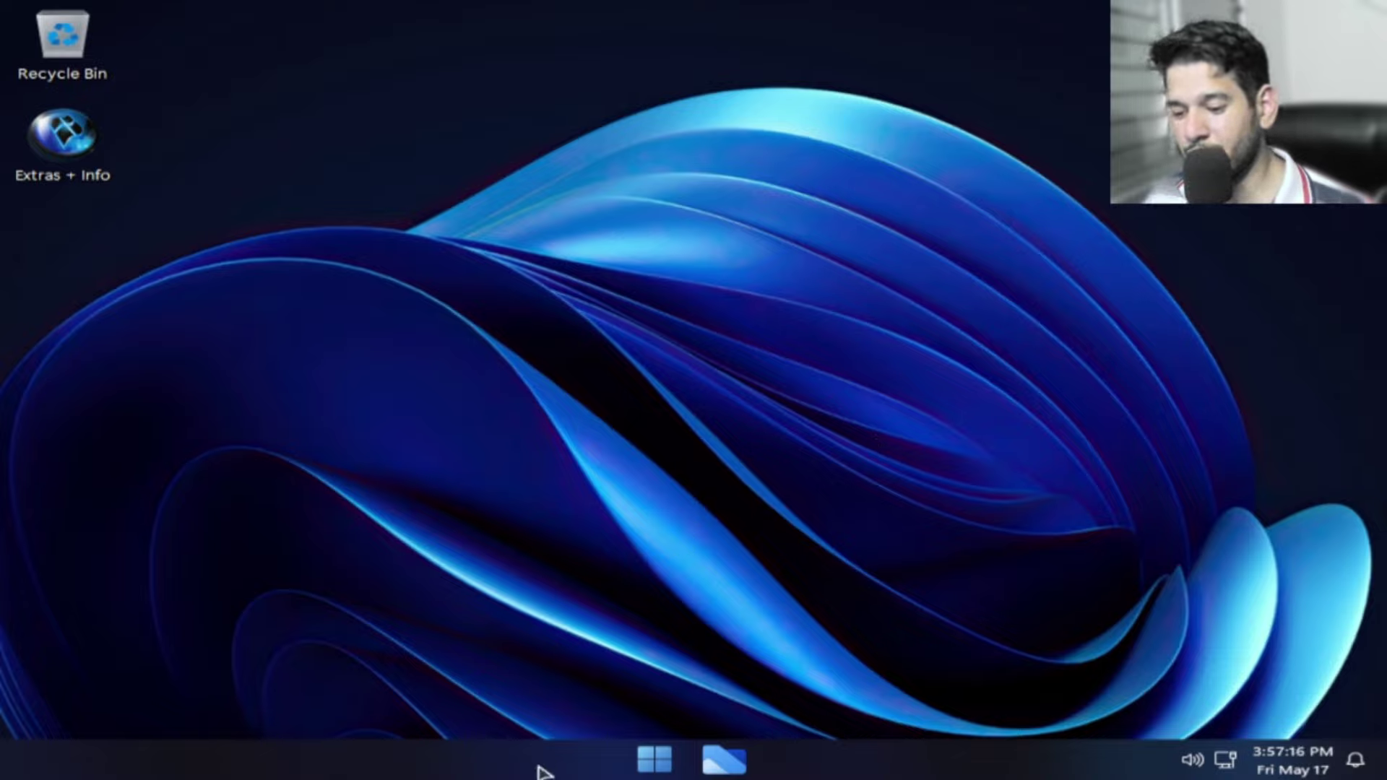
Step: Launch Task Manager from the taskbar's right-click menu
{"action": "right_click", "coordinate": [534, 770]}
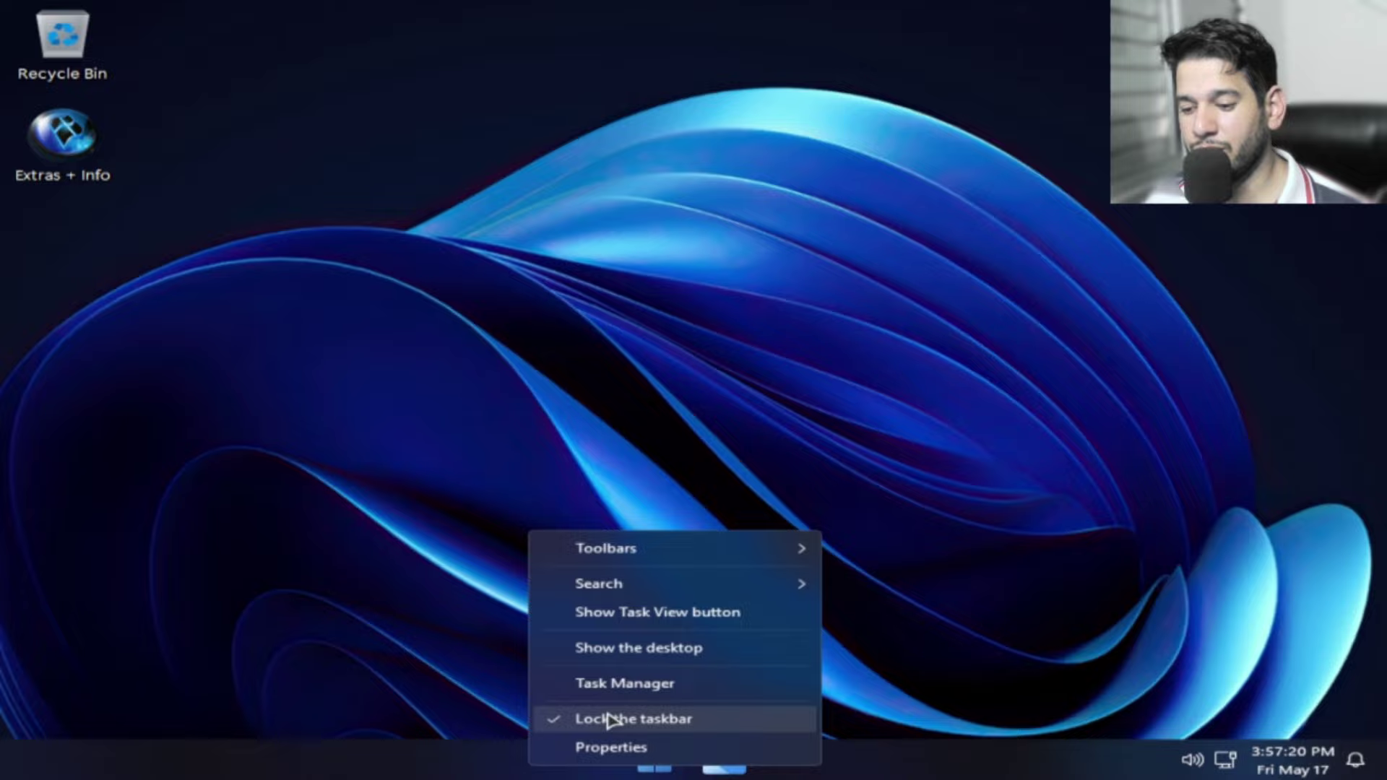
{"action": "left_click", "coordinate": [645, 690]}
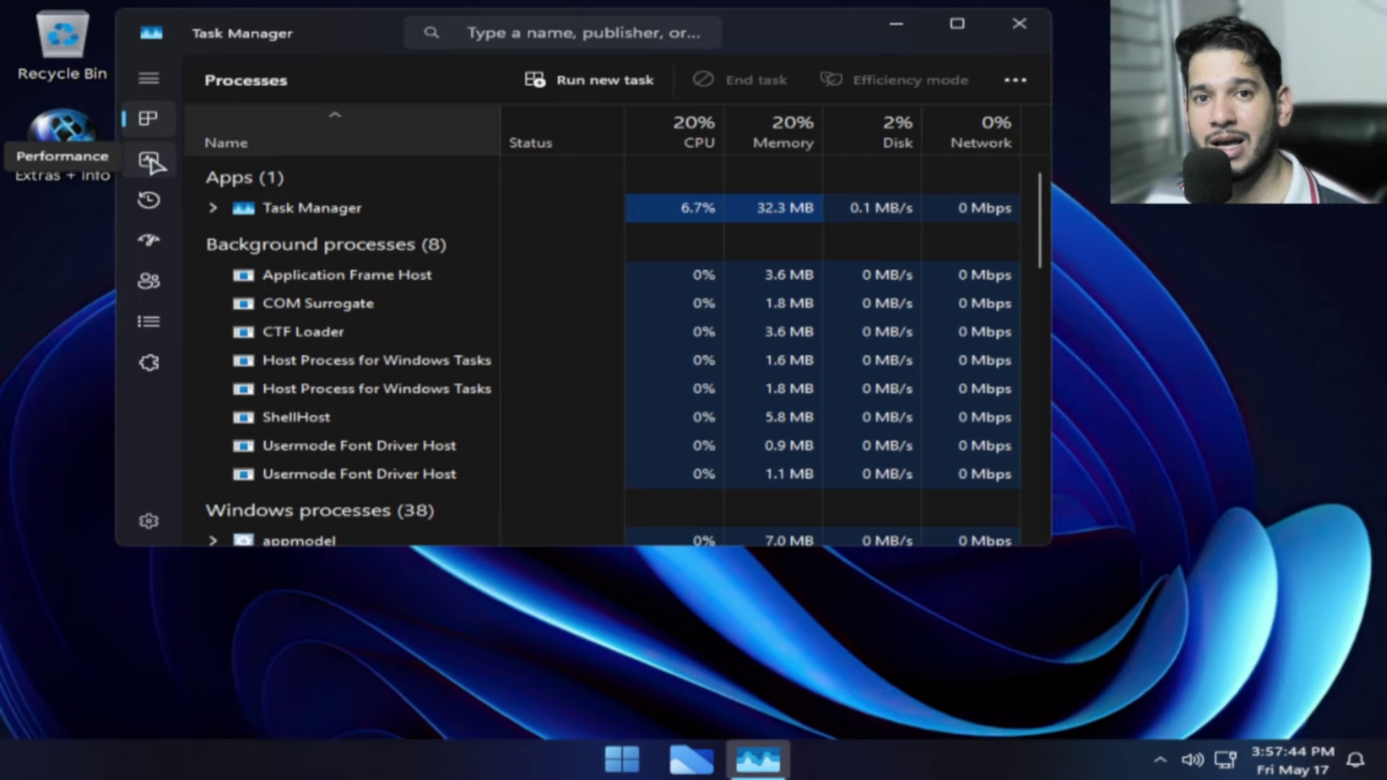
Step: Show Task Manager's Memory performance (0.8 of 4.0 GB in use), then bring up the Start menu
{"action": "left_click", "coordinate": [149, 162]}
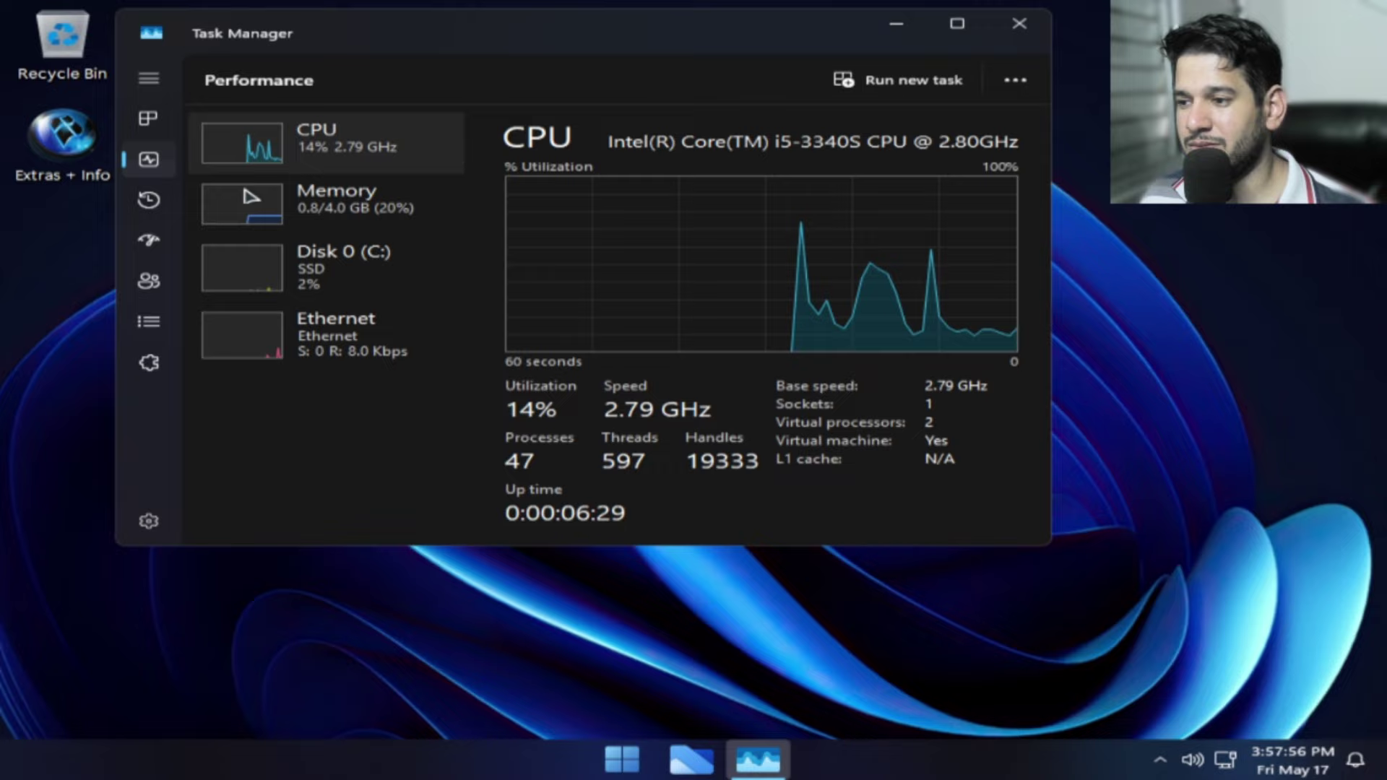
{"action": "left_click", "coordinate": [362, 217]}
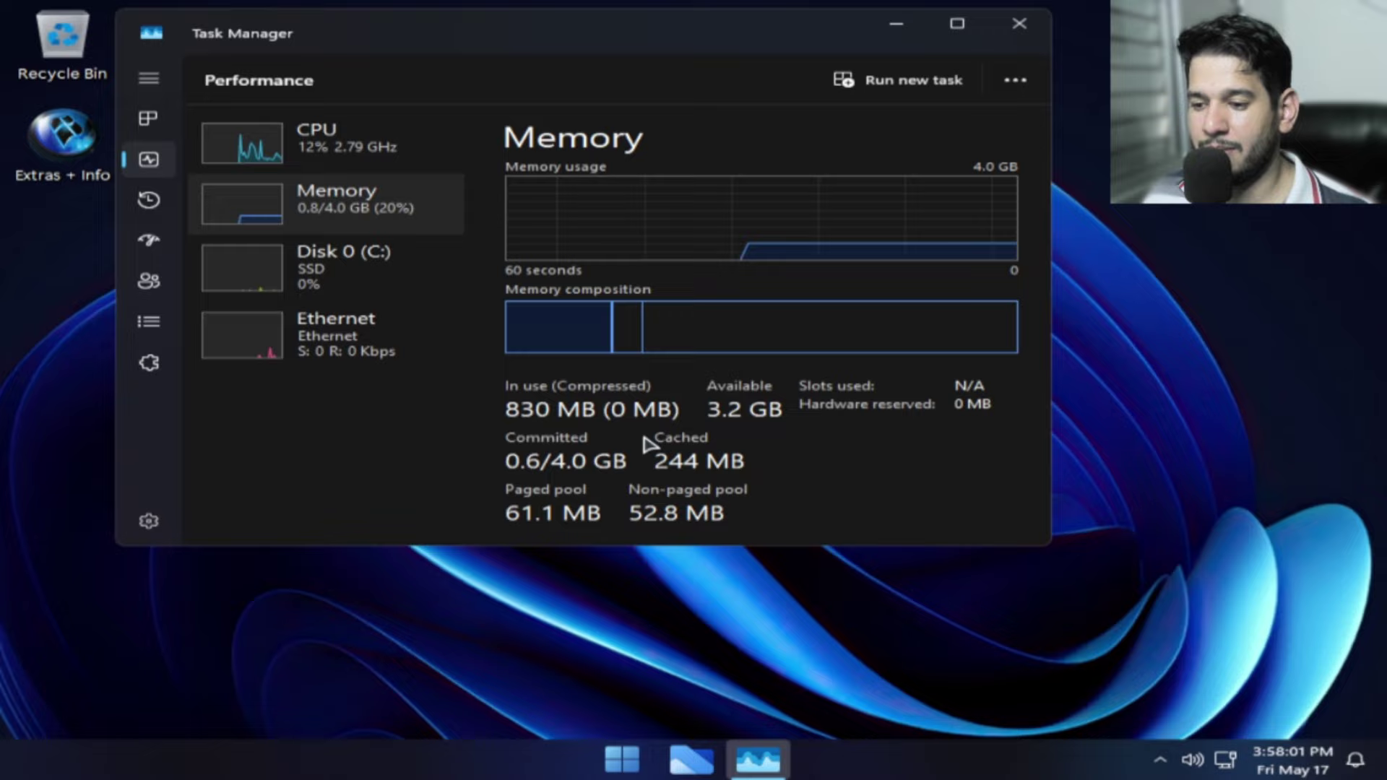
{"action": "left_click", "coordinate": [622, 763]}
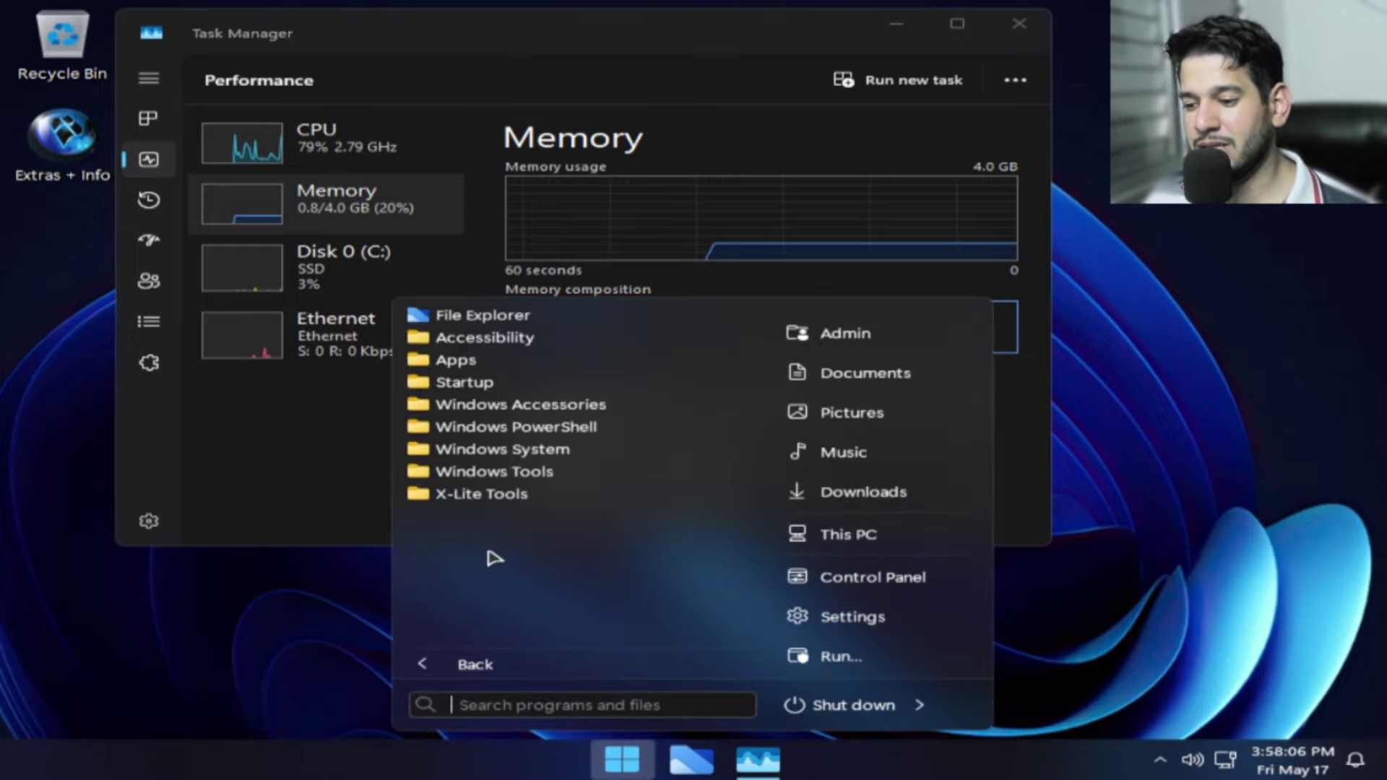
Step: Expand the X-Lite Tools folder in the Start menu to see its Firewall, Print Spooler and Update toggles
{"action": "left_click", "coordinate": [523, 496]}
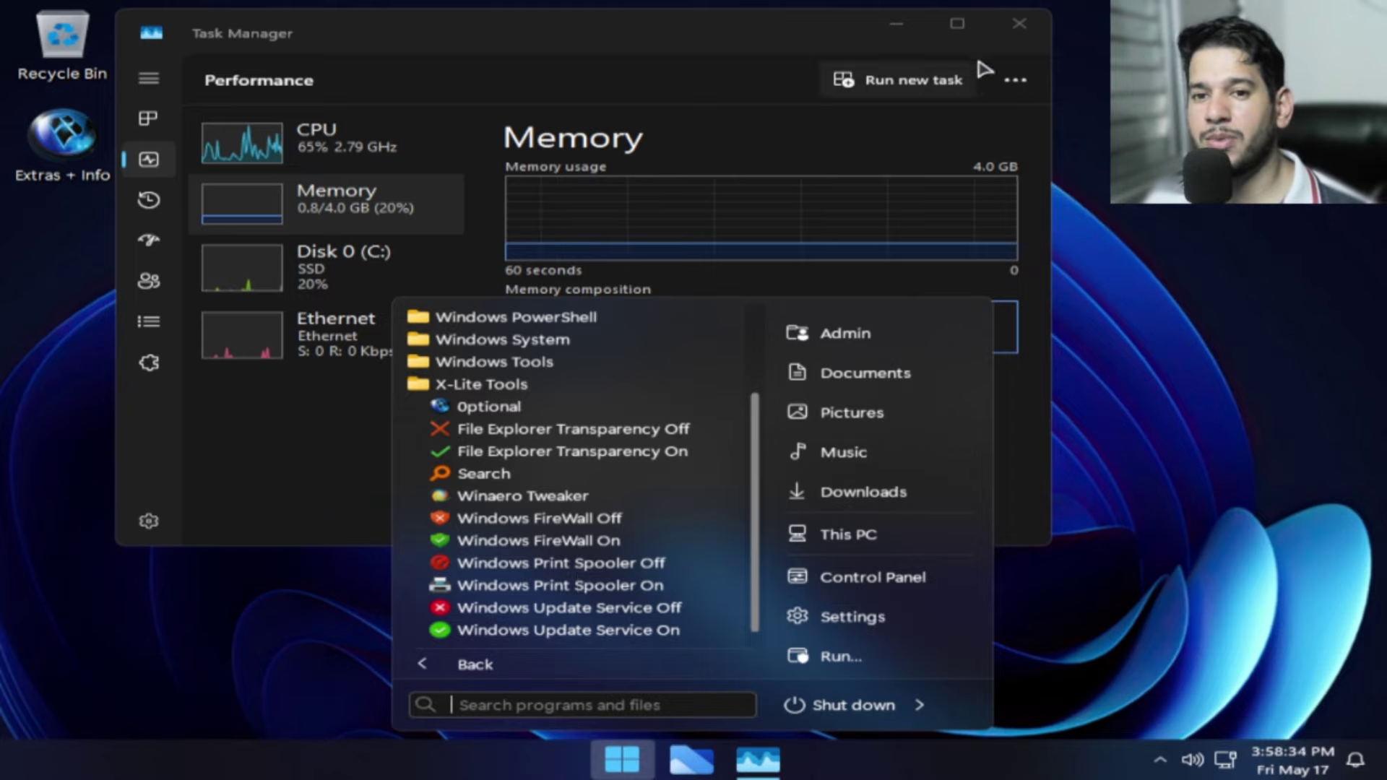
Step: Close the Start menu and Task Manager, then open File Explorer on This PC with Win+E
{"action": "left_click", "coordinate": [1032, 28]}
{"action": "left_click", "coordinate": [1001, 31]}
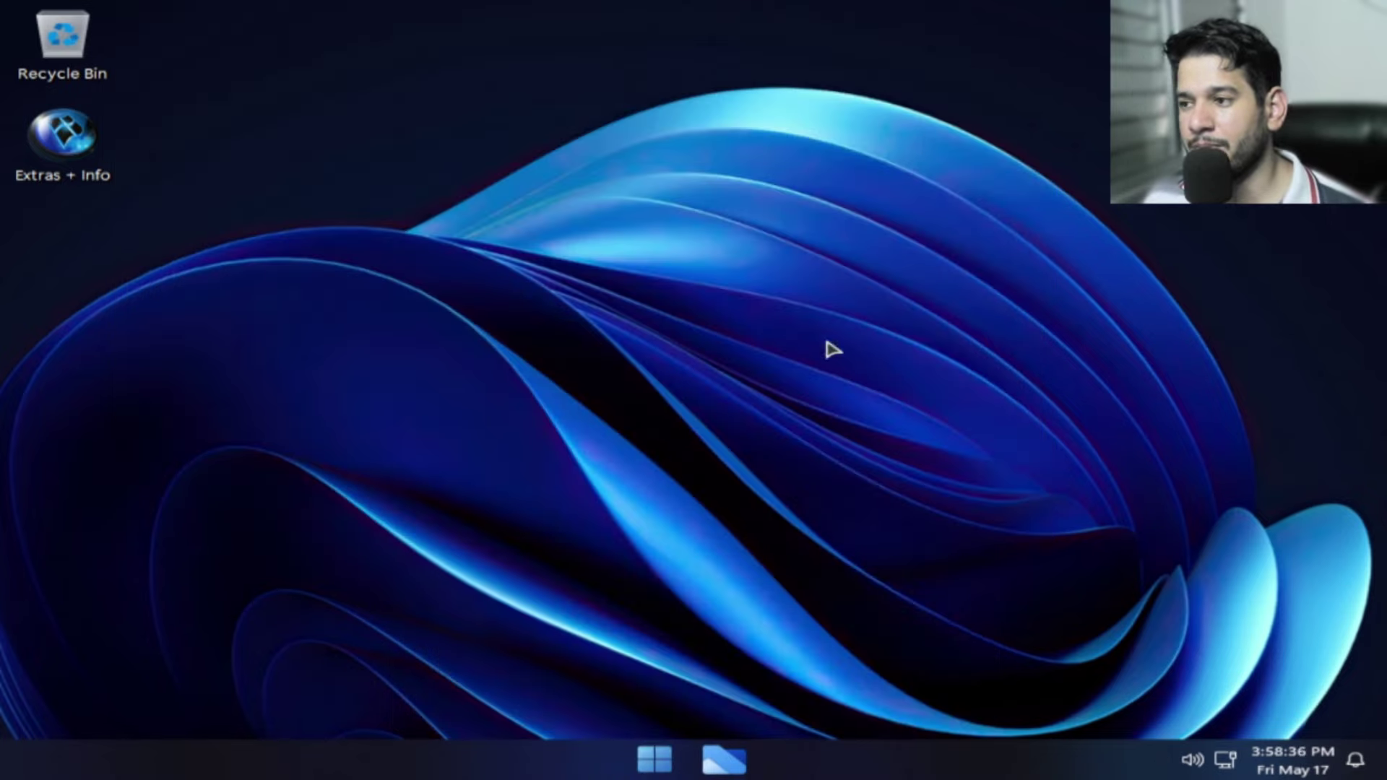
{"action": "key", "text": "super+e"}
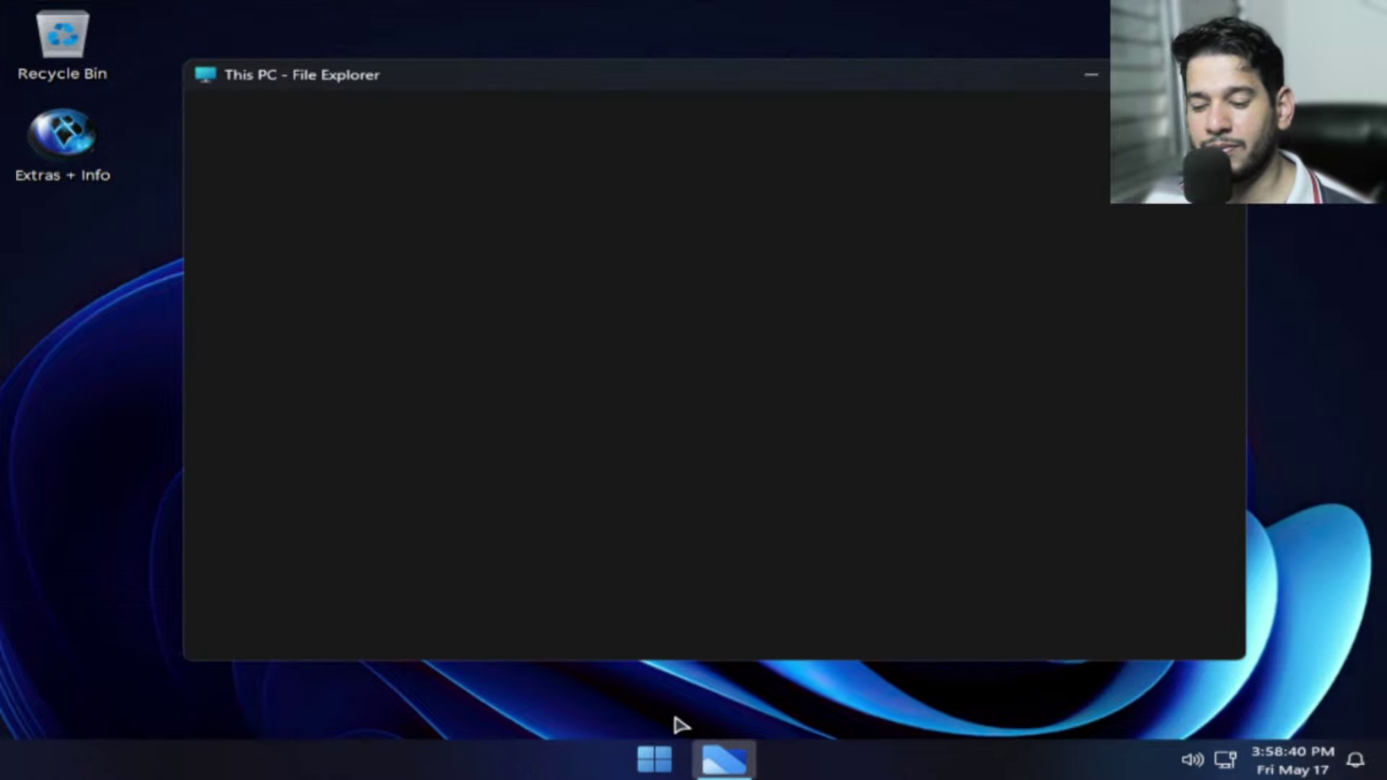
Step: Reopen the Start menu over File Explorer, browsing the X-Lite Tools folder
{"action": "left_click", "coordinate": [642, 767]}
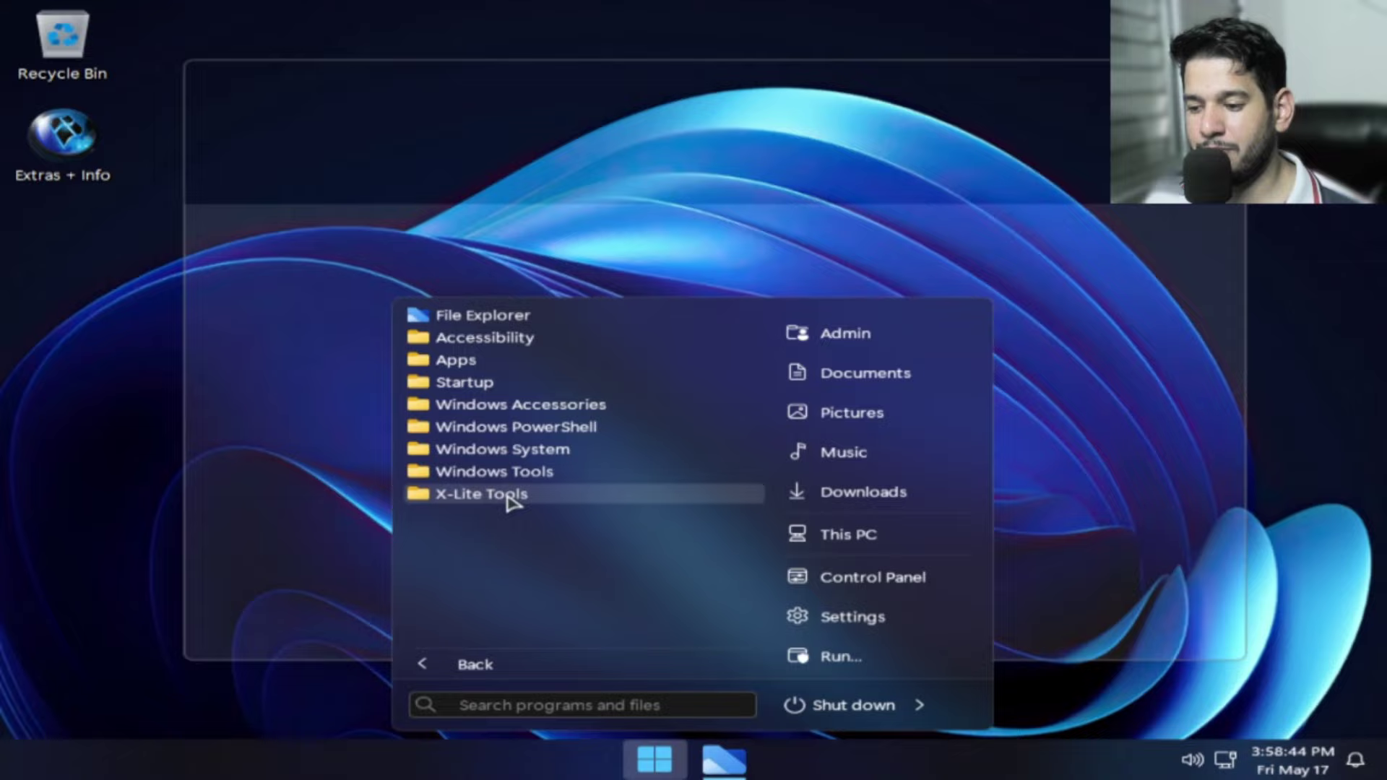
{"action": "left_click", "coordinate": [511, 495]}
{"action": "left_click", "coordinate": [511, 497]}
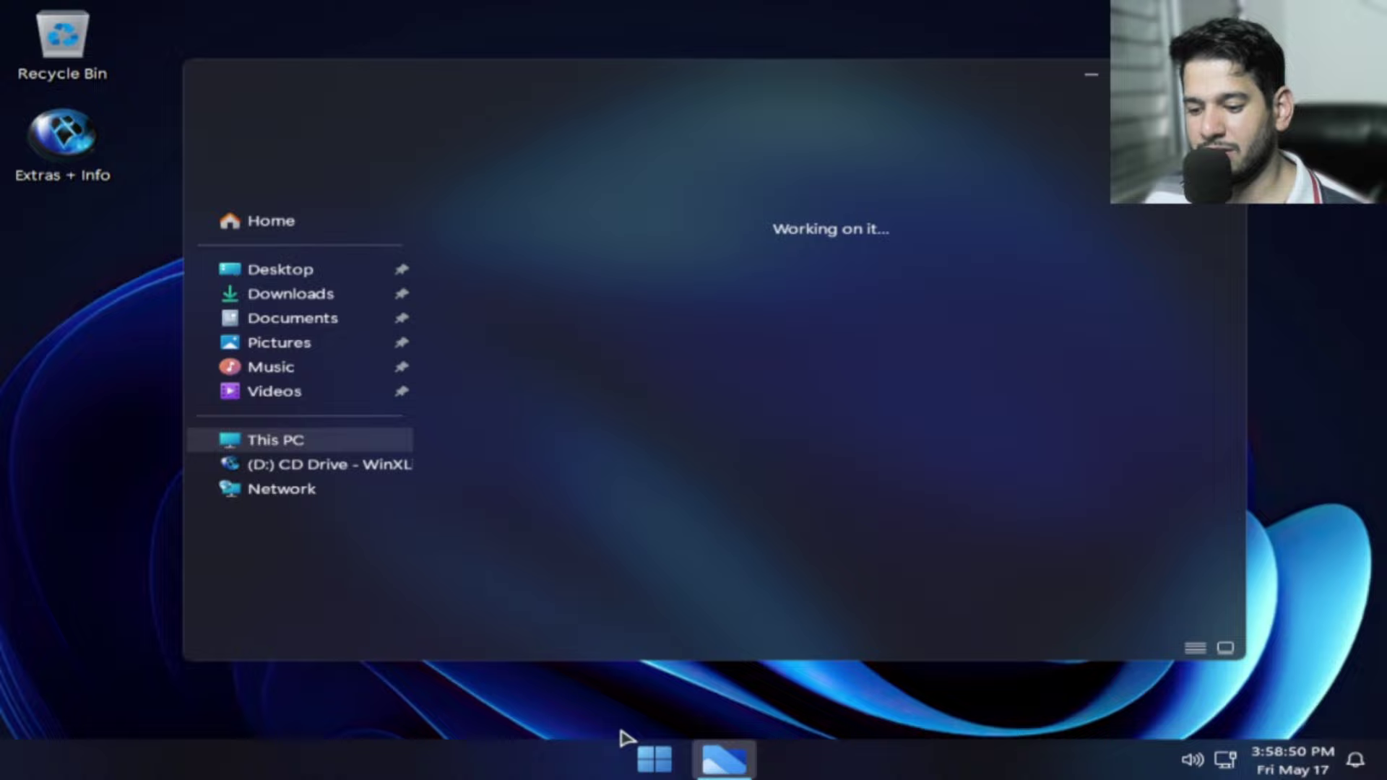
{"action": "left_click", "coordinate": [654, 760]}
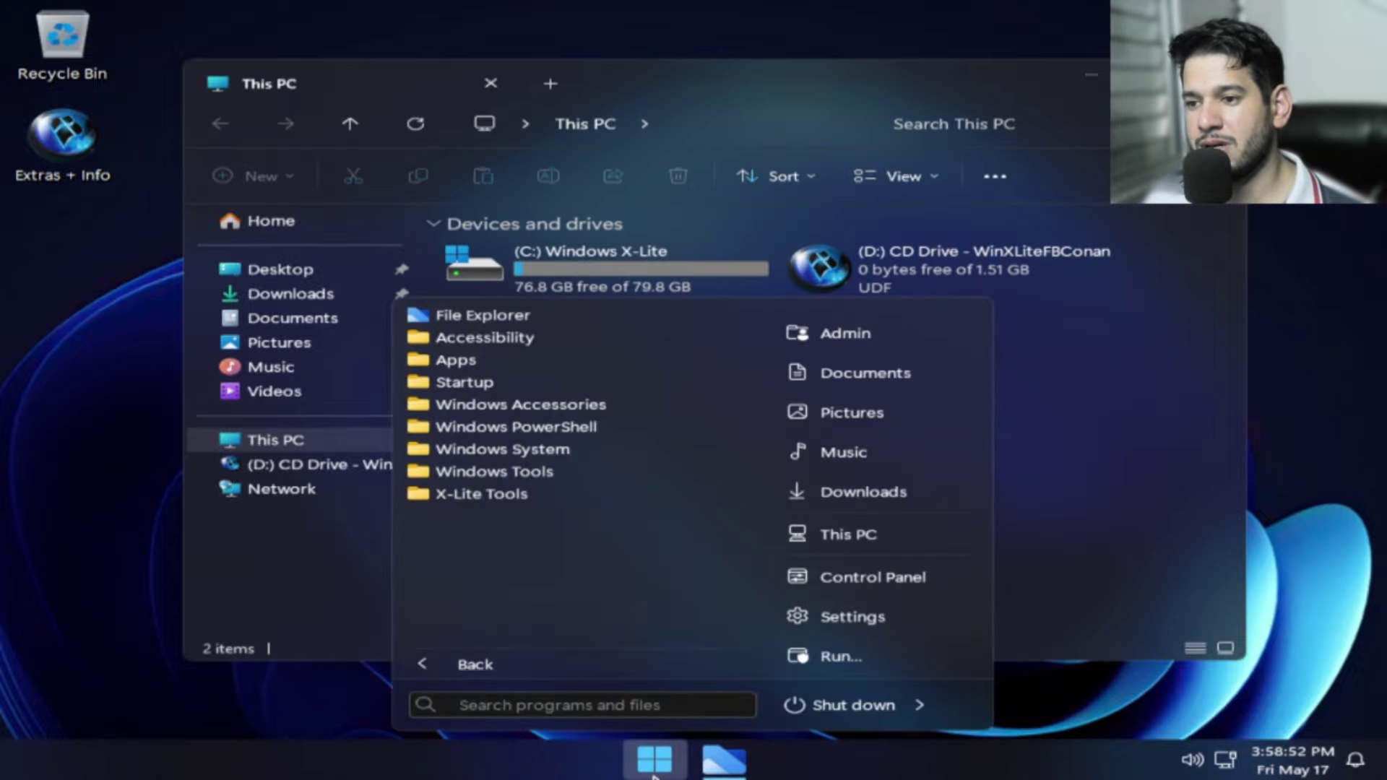
Step: Run File Explorer Transparency Off from X-Lite Tools and confirm the RegSvr32 success message
{"action": "left_click", "coordinate": [496, 499]}
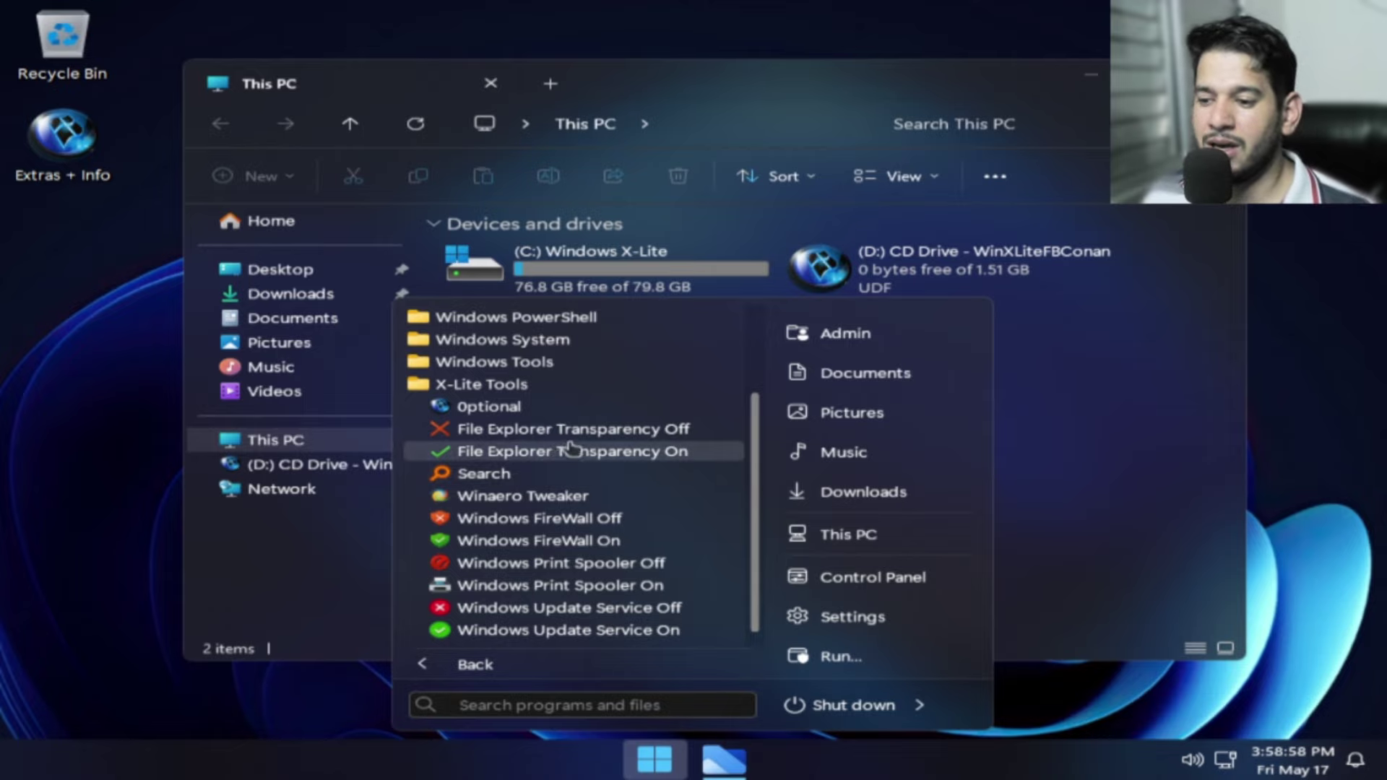
{"action": "left_click", "coordinate": [448, 429]}
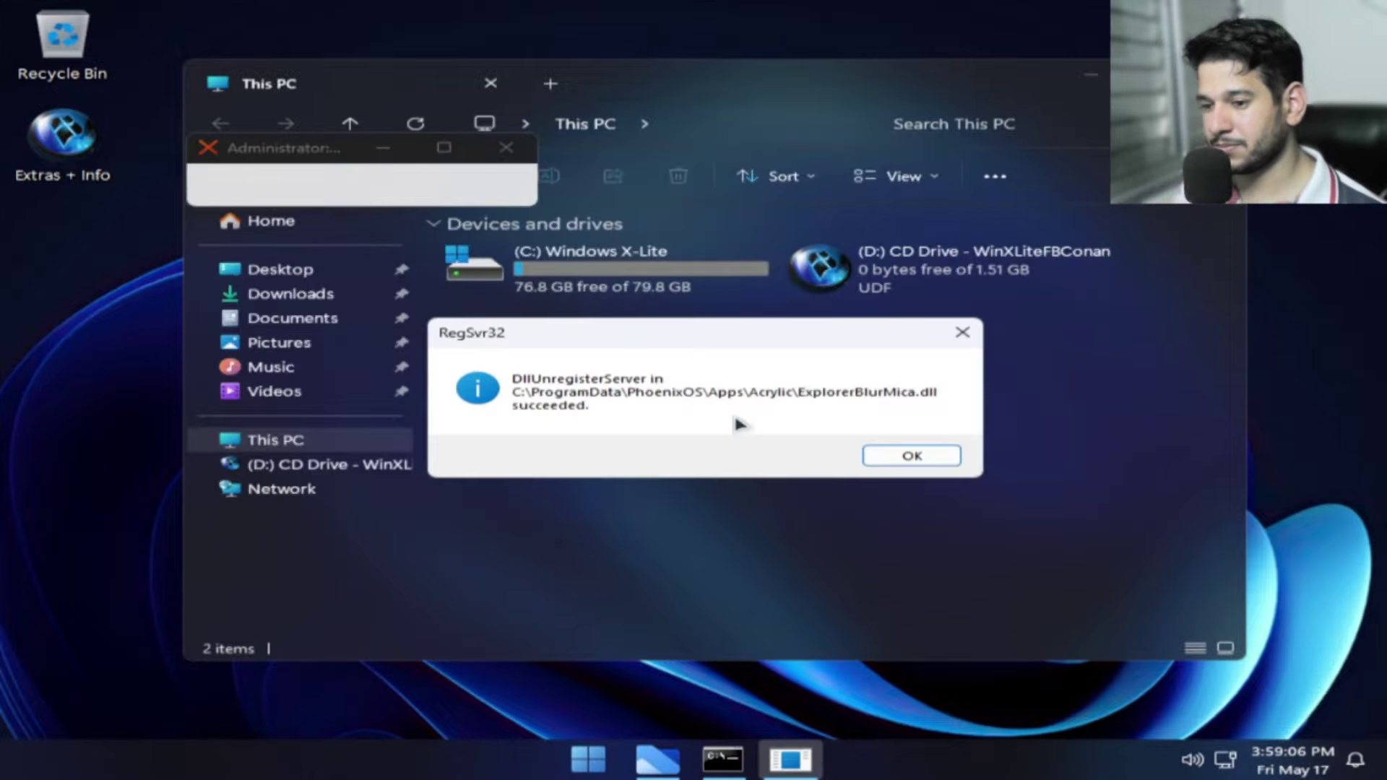
{"action": "left_click", "coordinate": [926, 455]}
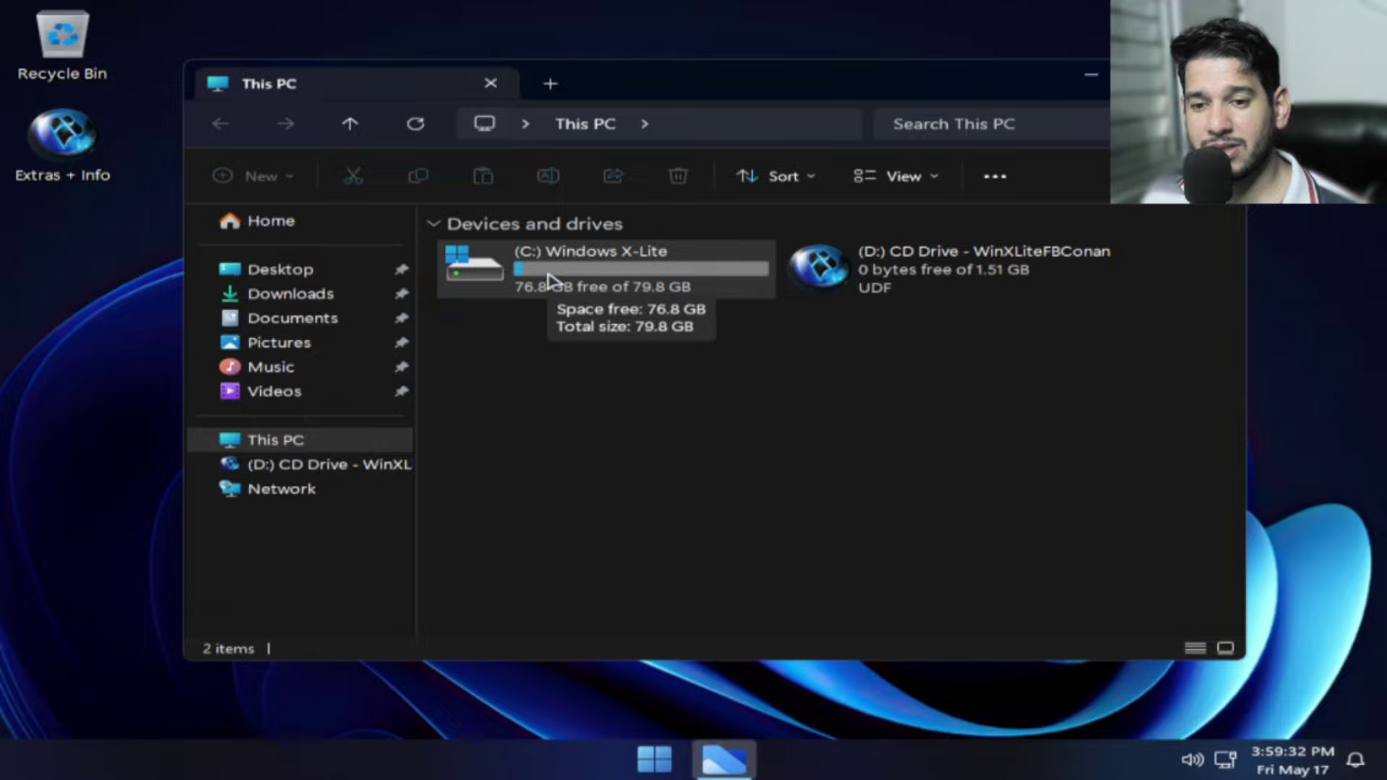
Step: Open Properties for the Windows X-Lite (C:) drive and move the dialog to the left
{"action": "left_click", "coordinate": [548, 276]}
{"action": "right_click", "coordinate": [549, 276]}
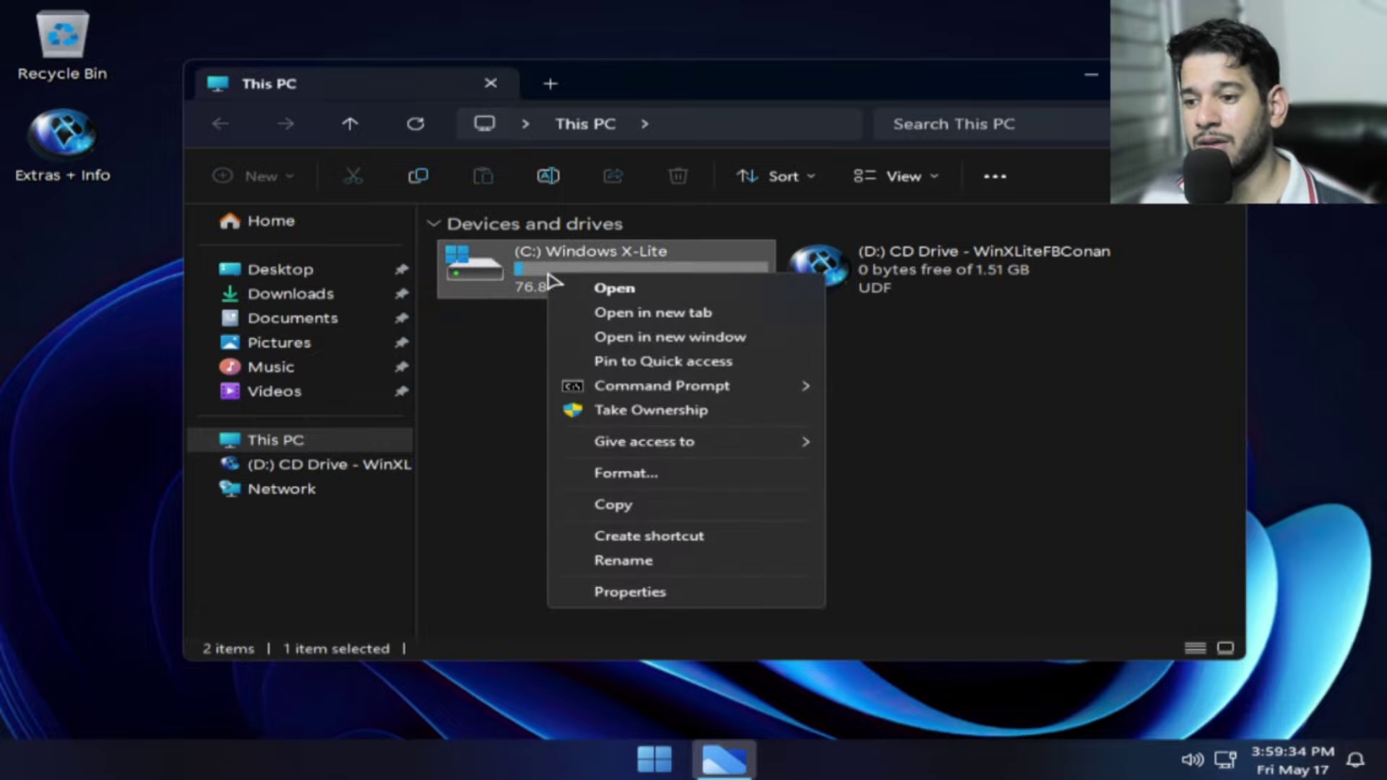
{"action": "left_click", "coordinate": [683, 598]}
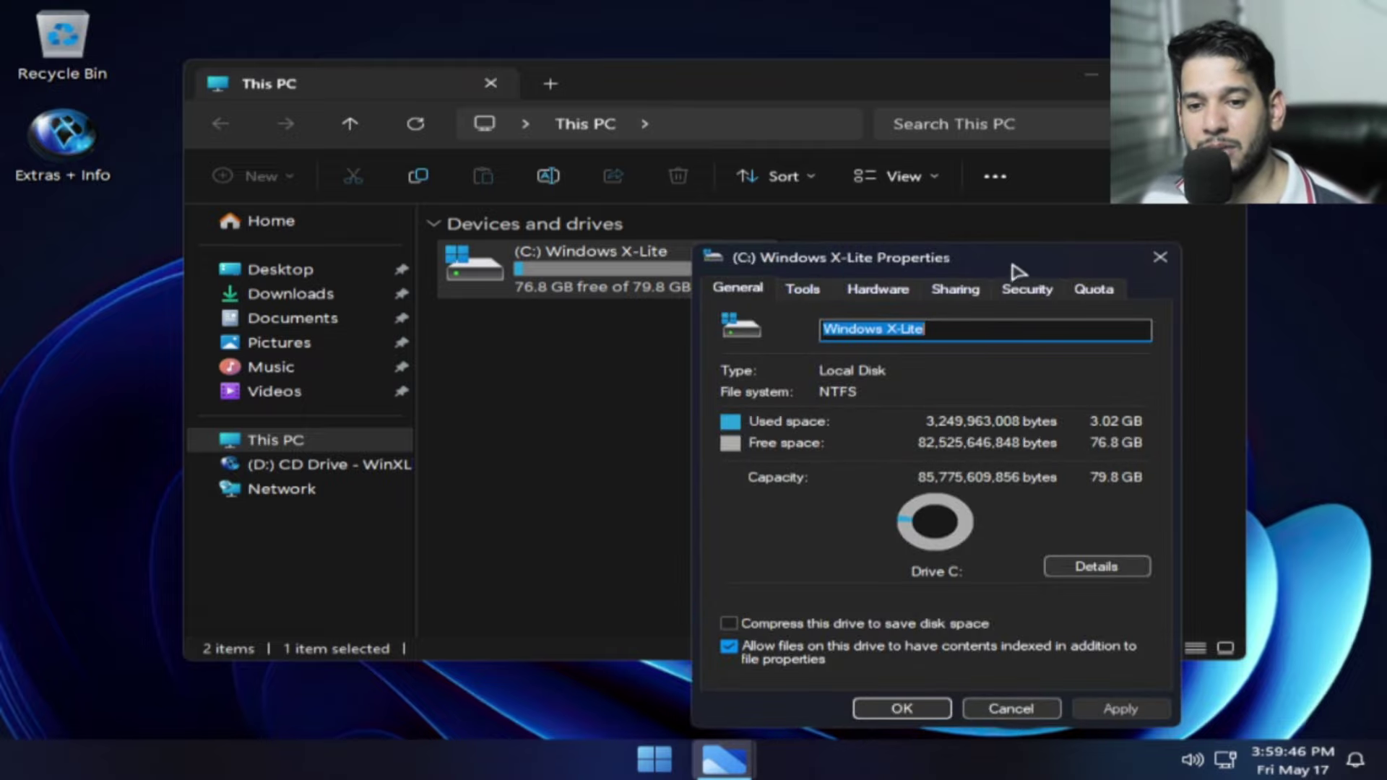
{"action": "left_click_drag", "start_coordinate": [1013, 259], "coordinate": [635, 129]}
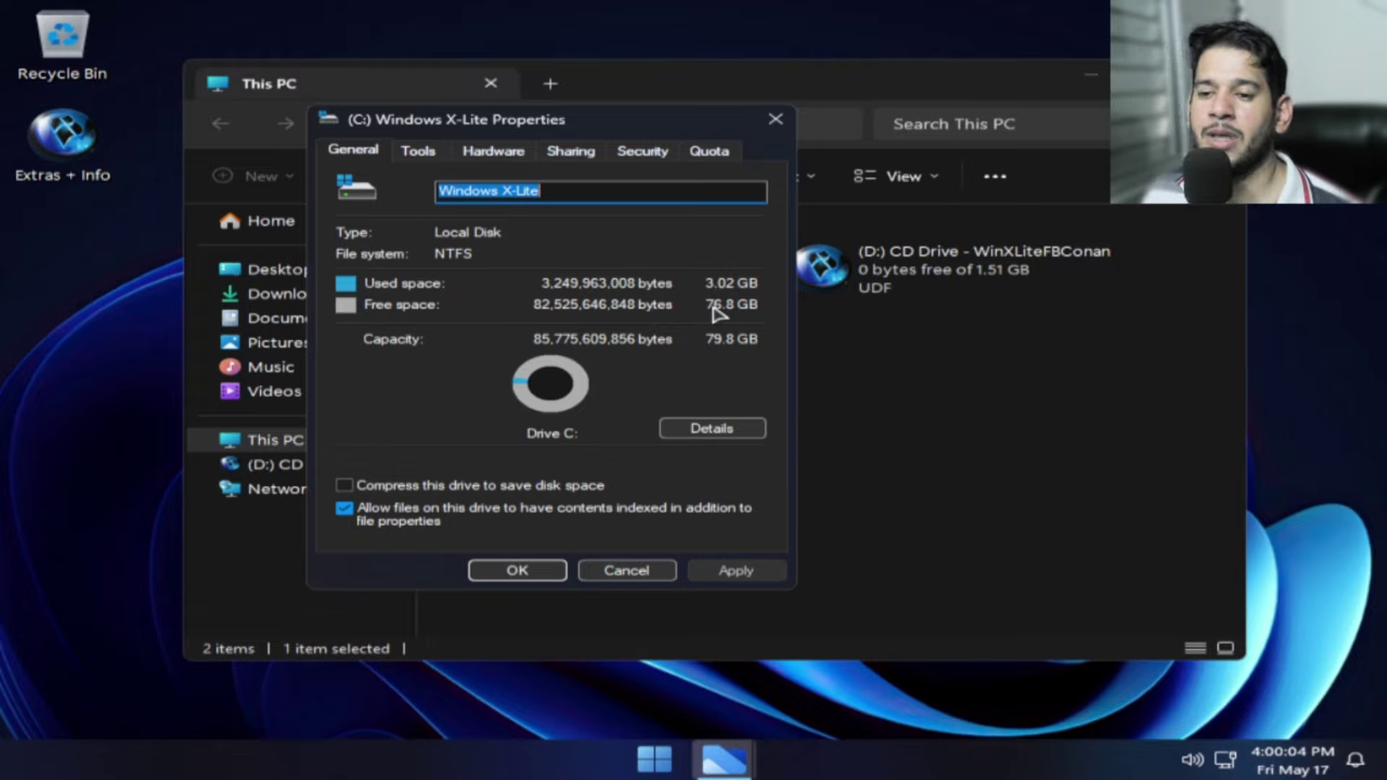
Step: Close C: Properties, then view the D: CD Drive's Properties (1.51 GB used) and close it
{"action": "left_click", "coordinate": [776, 120]}
{"action": "right_click", "coordinate": [906, 271]}
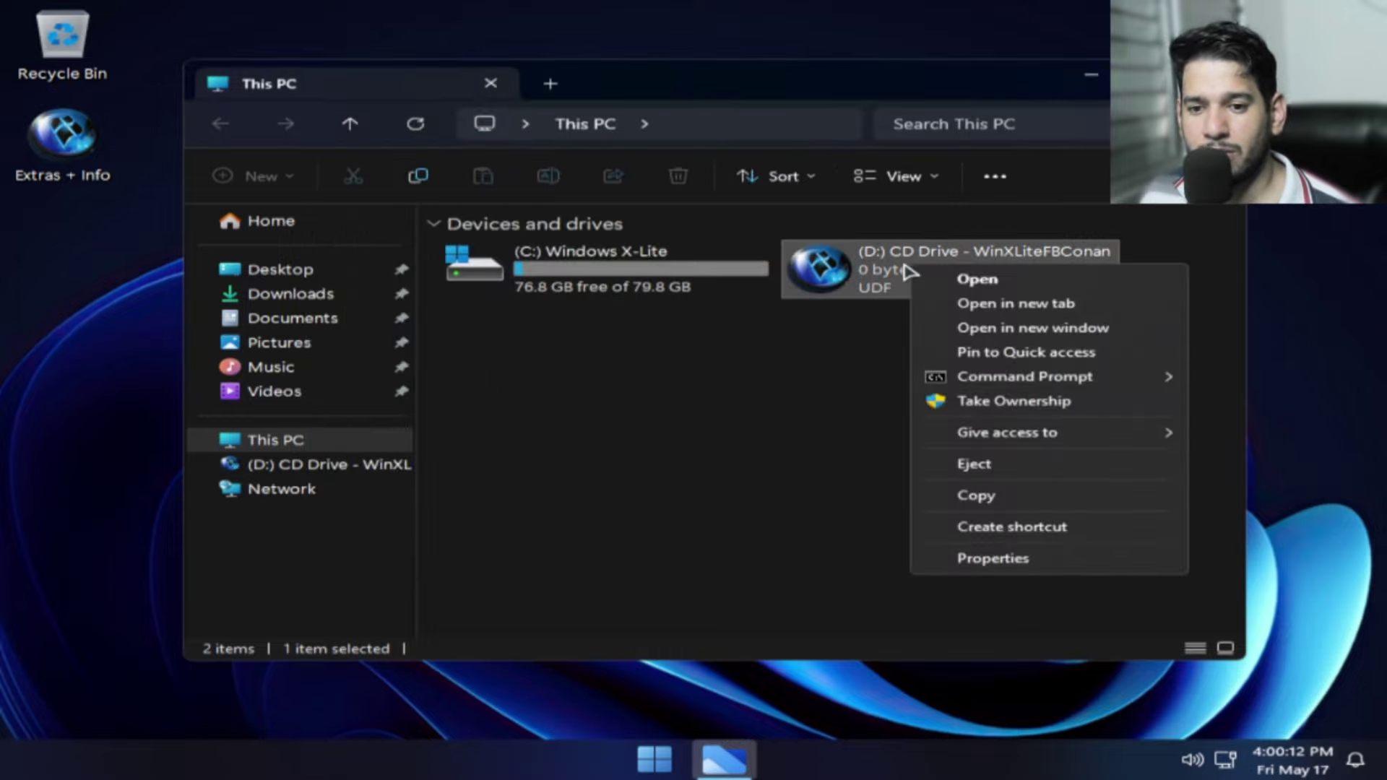
{"action": "left_click", "coordinate": [972, 559]}
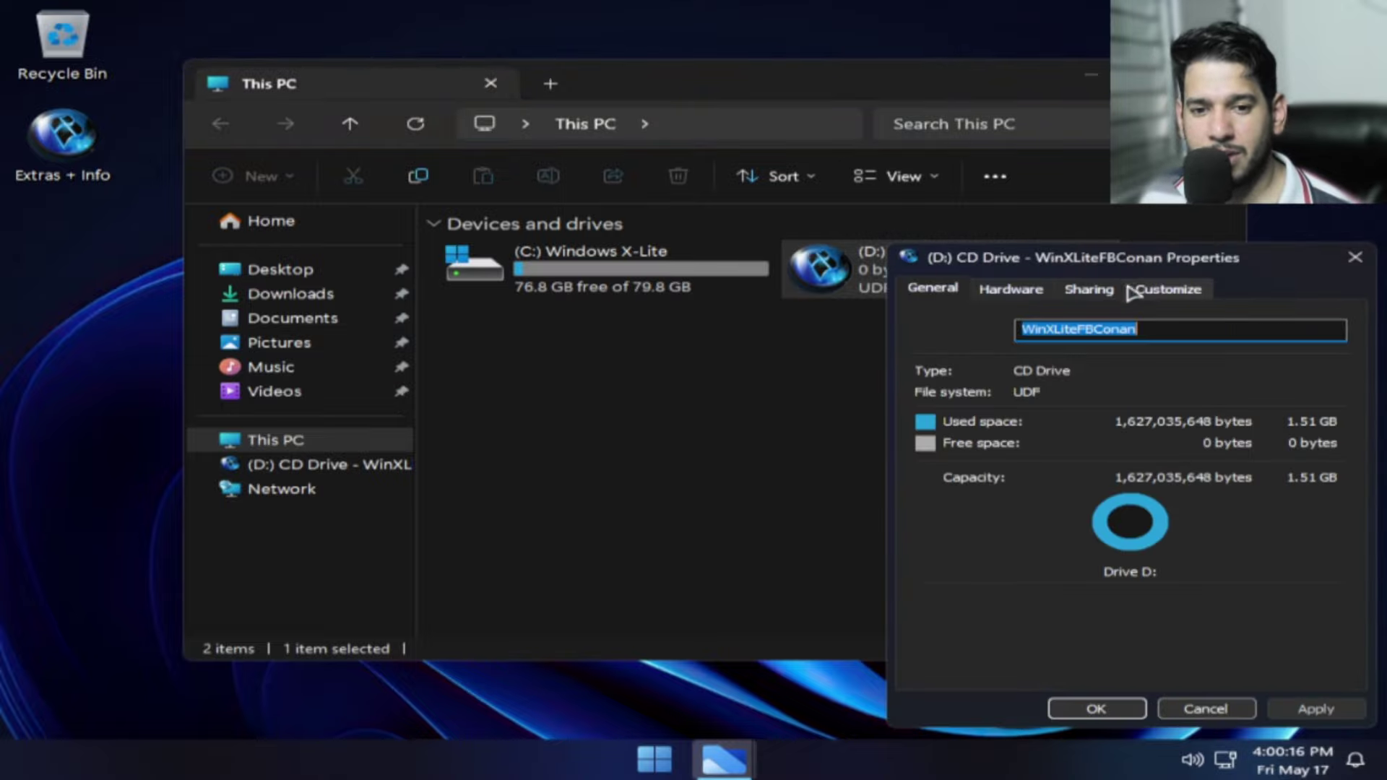
{"action": "left_click_drag", "start_coordinate": [1135, 269], "coordinate": [547, 65]}
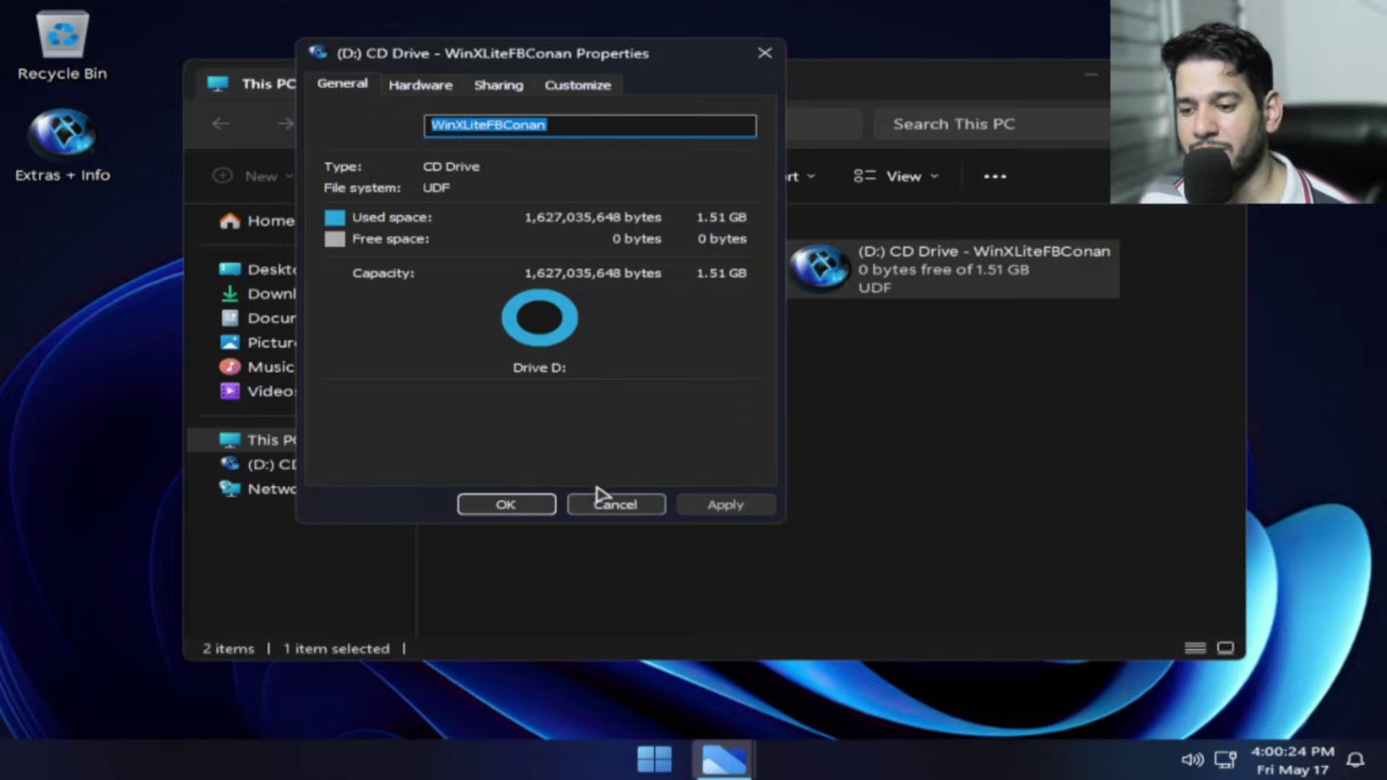
{"action": "left_click", "coordinate": [766, 53]}
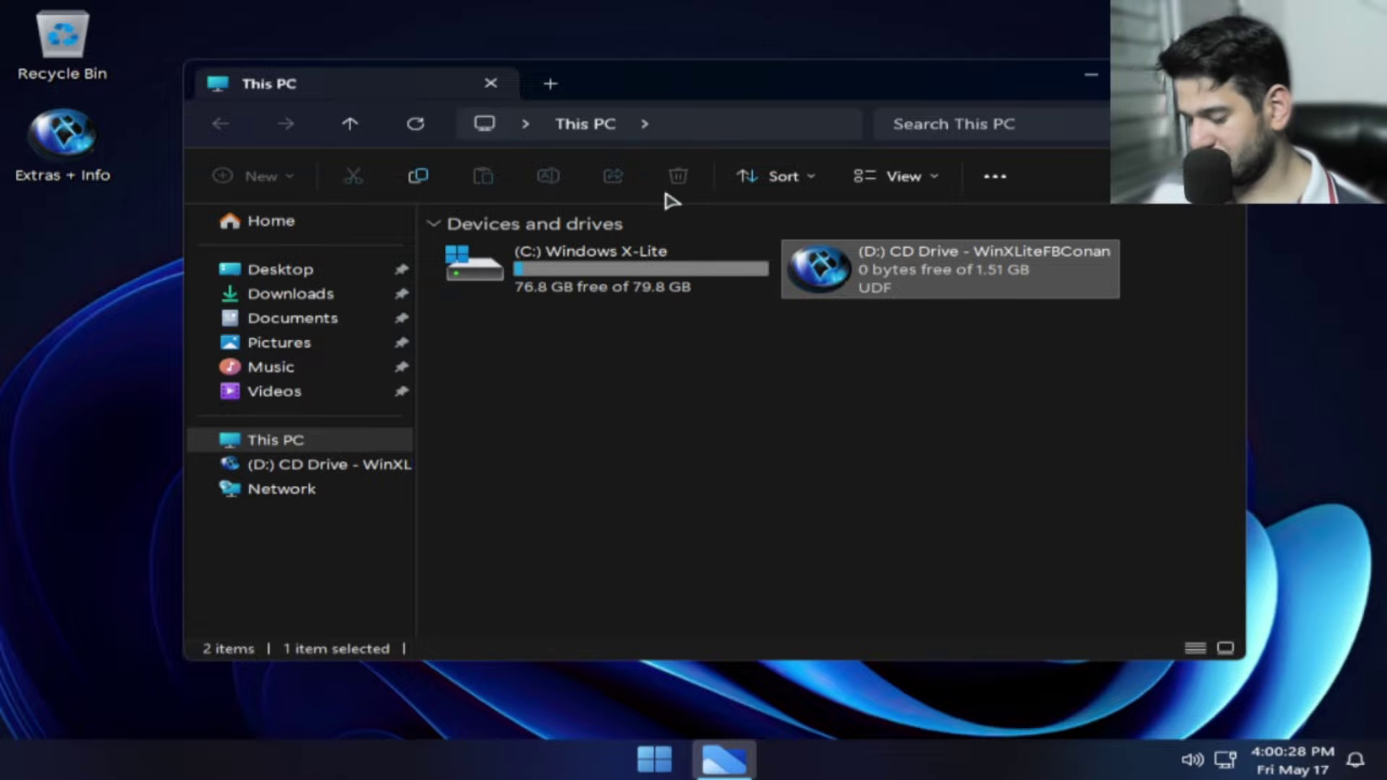
Step: Run winver to check the version, 24H2 (OS Build 26100.1), then close About Windows
{"action": "key", "text": "super+r"}
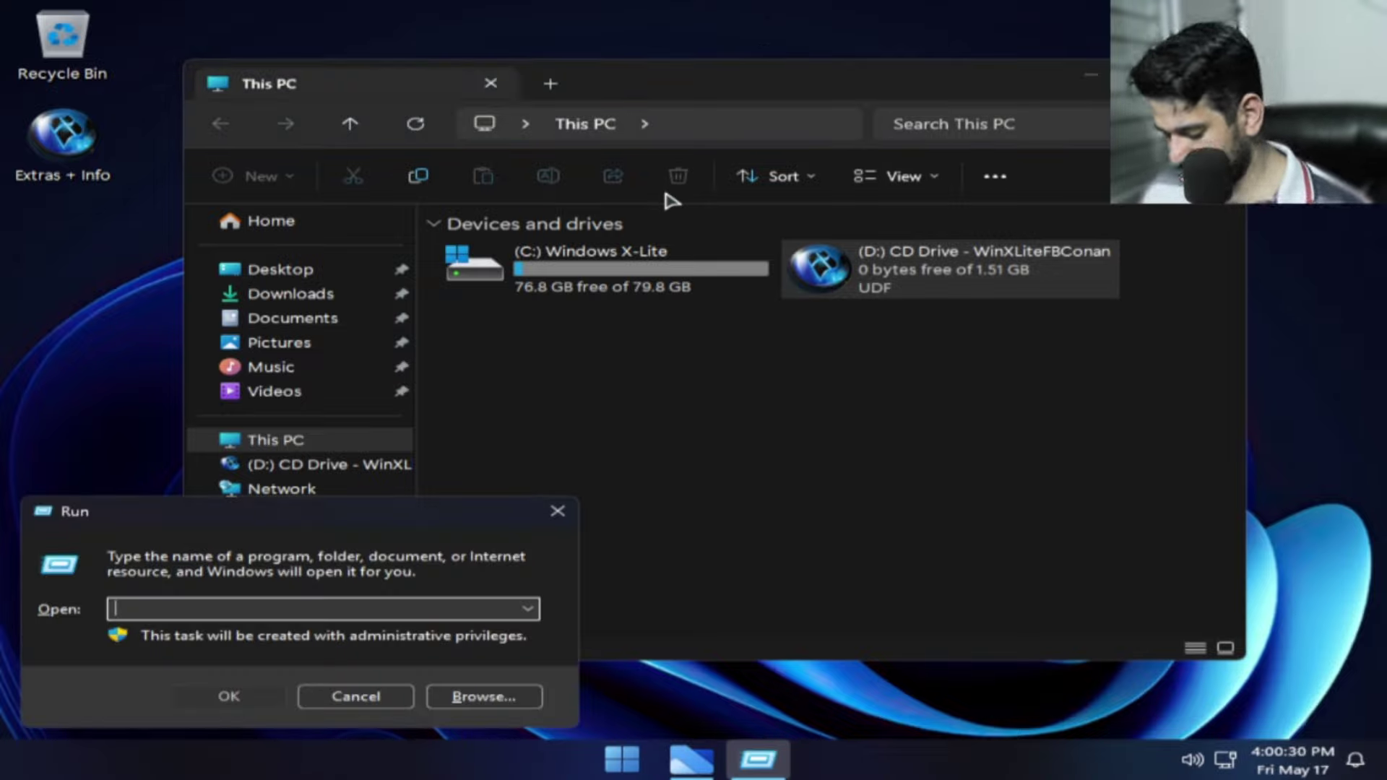
{"action": "type", "text": "winver"}
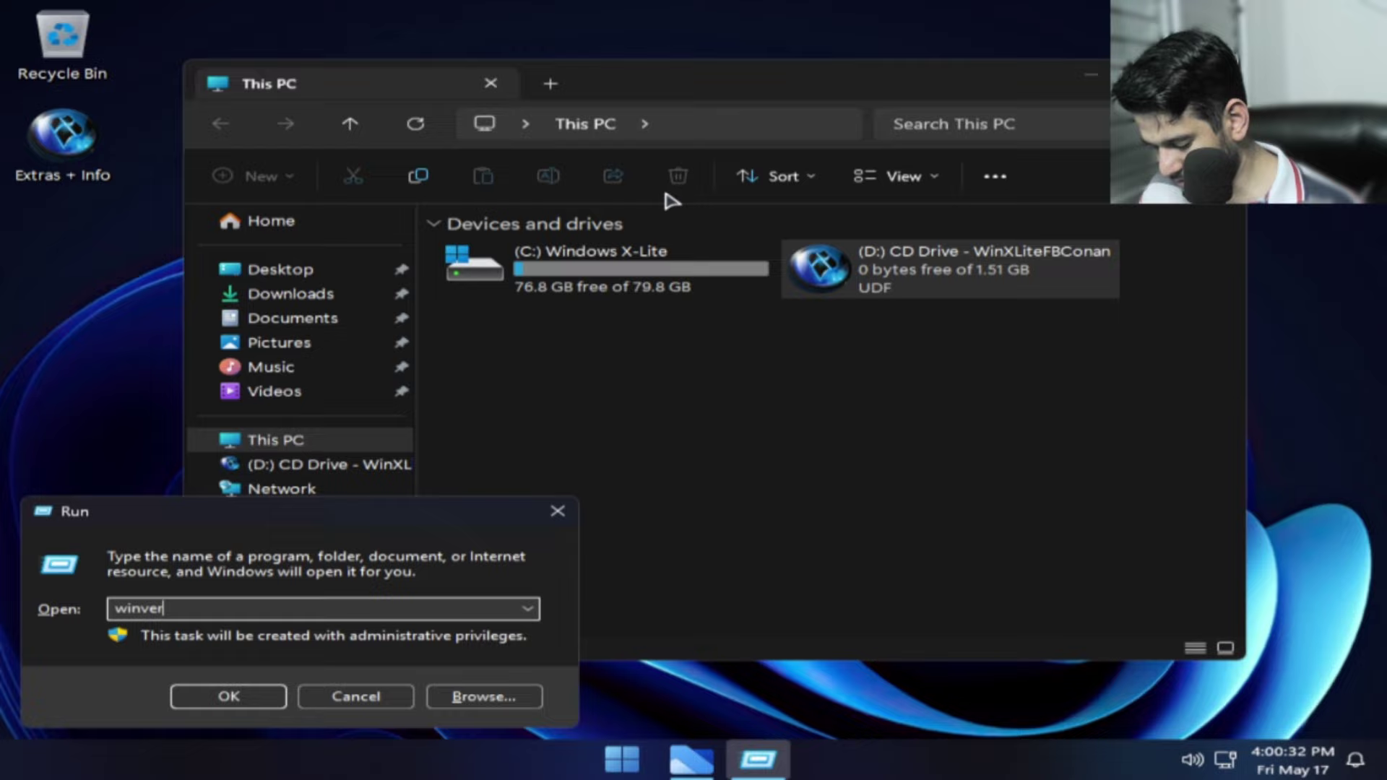
{"action": "key", "text": "Return"}
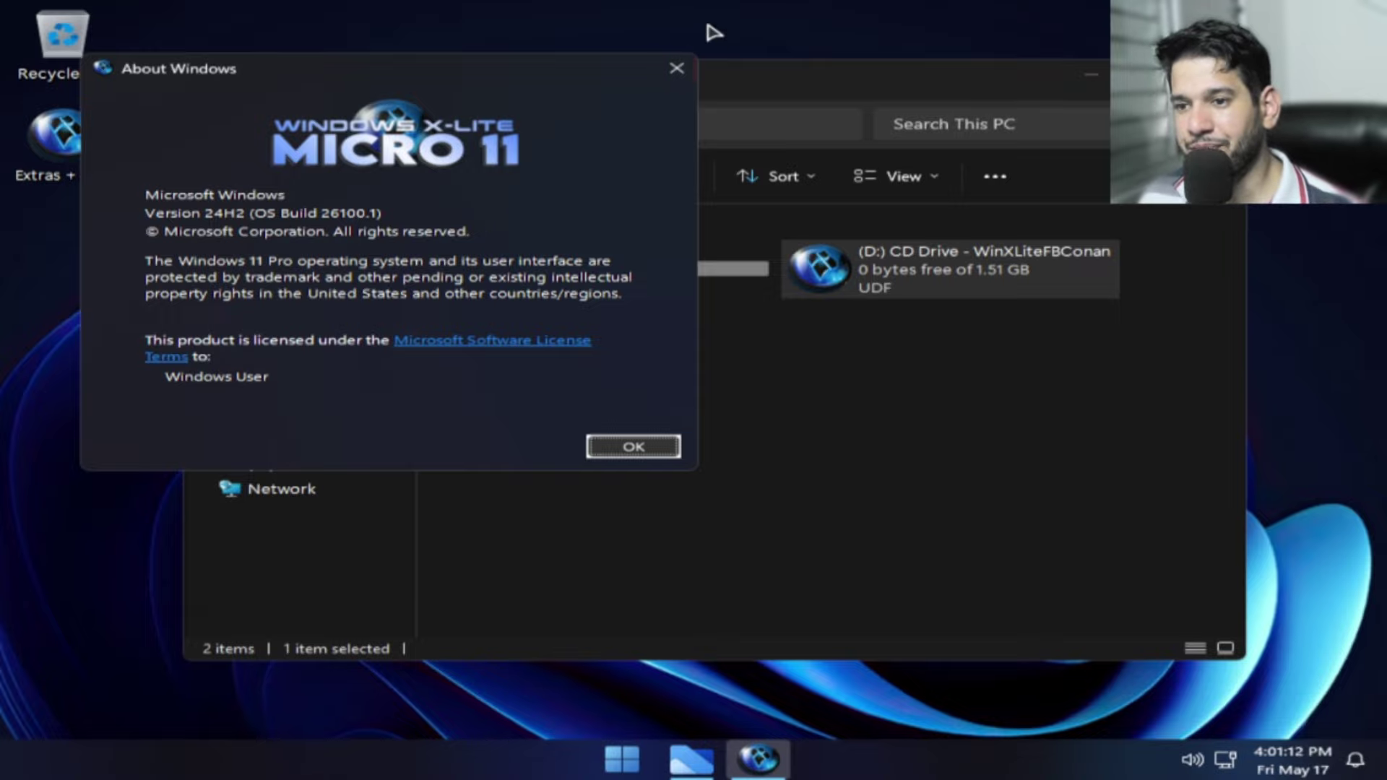
{"action": "left_click", "coordinate": [677, 68]}
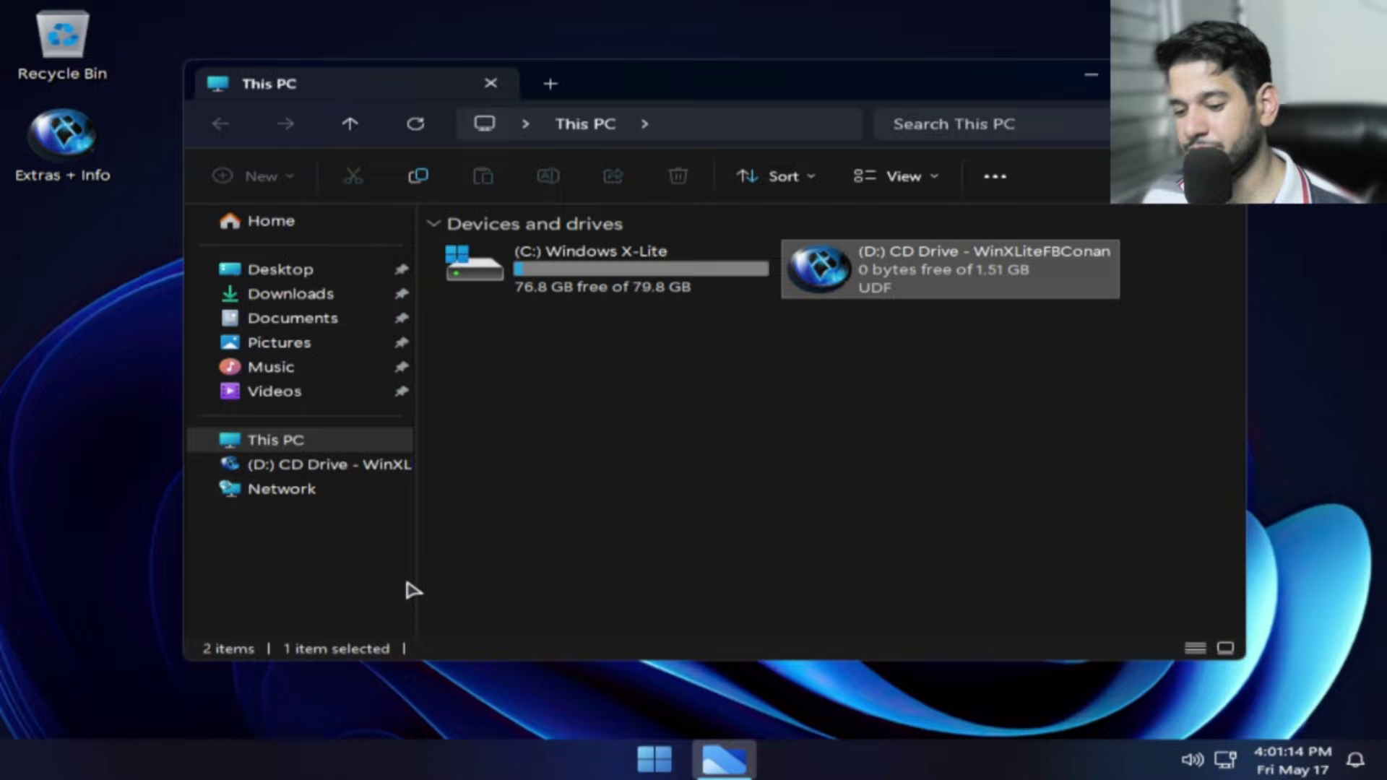
Step: Open the Start menu, then open the Extras + Info desktop folder showing its 12 items
{"action": "left_click", "coordinate": [645, 760]}
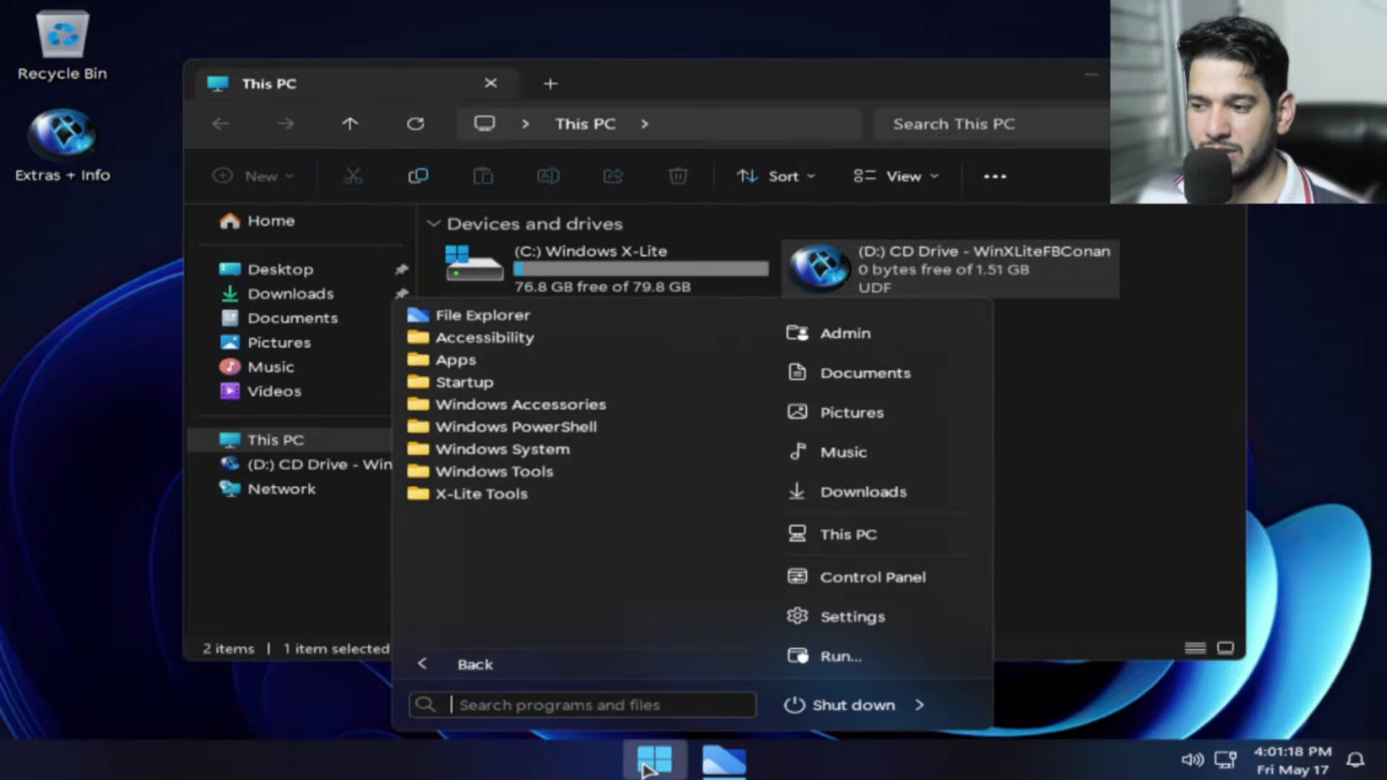
{"action": "double_click", "coordinate": [65, 137]}
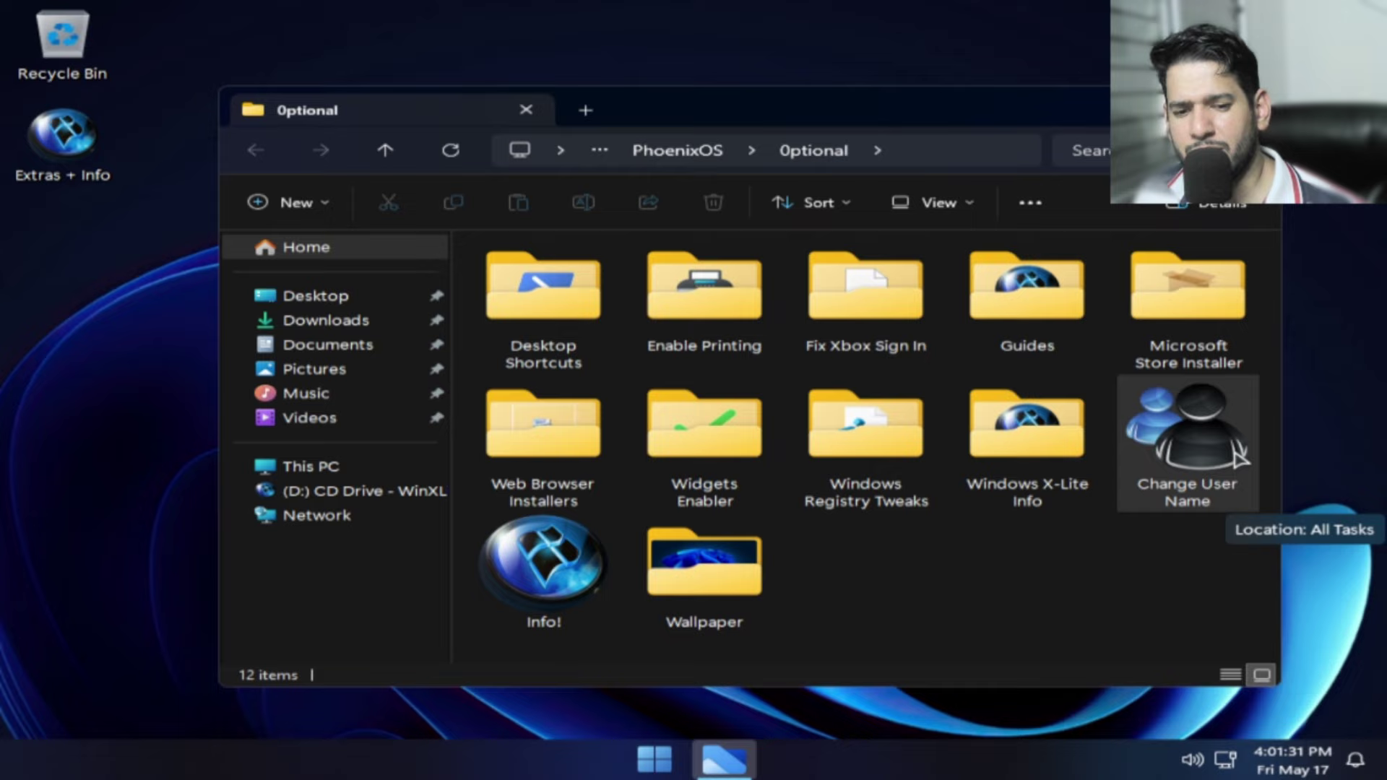
Step: Run Change User Name from the Optional folder to open Manage Accounts, which lists the Admin account
{"action": "left_click", "coordinate": [1228, 463]}
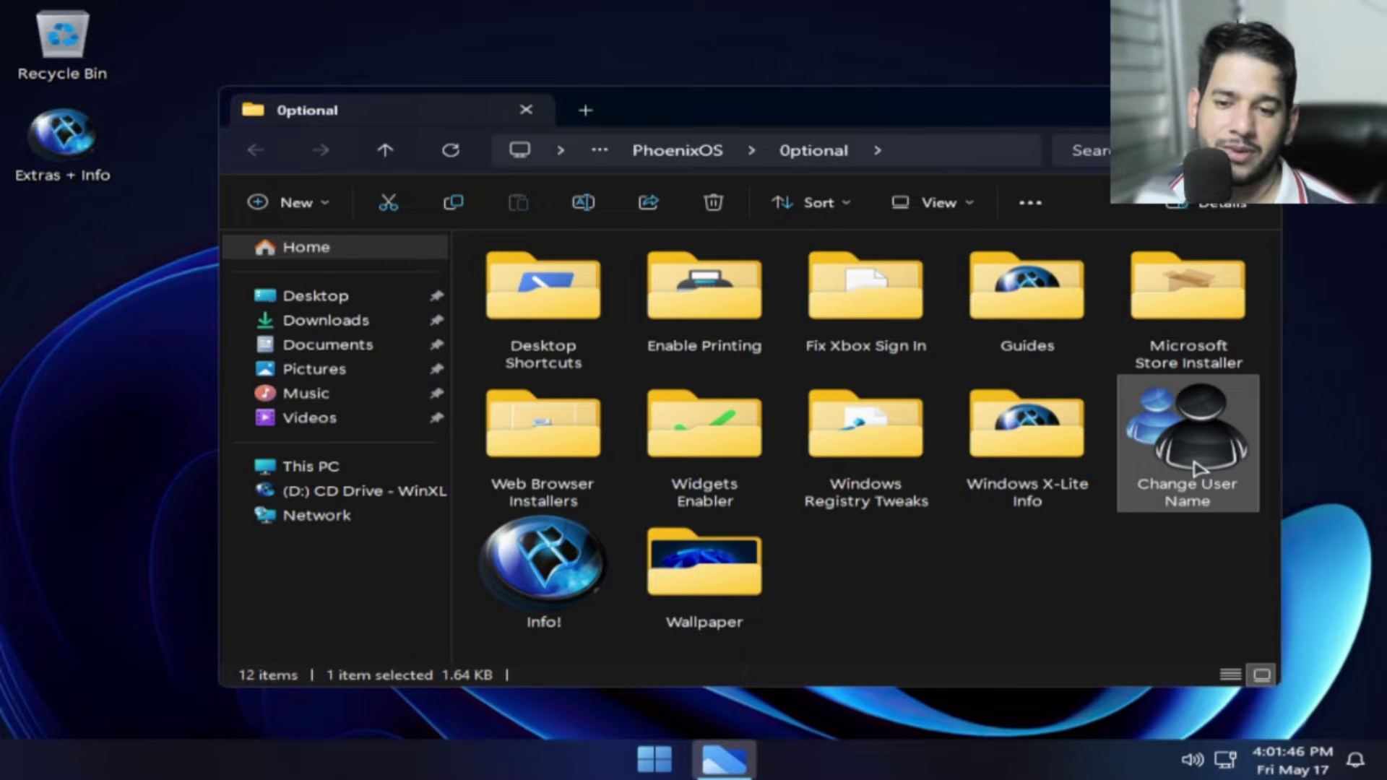
{"action": "double_click", "coordinate": [1195, 468]}
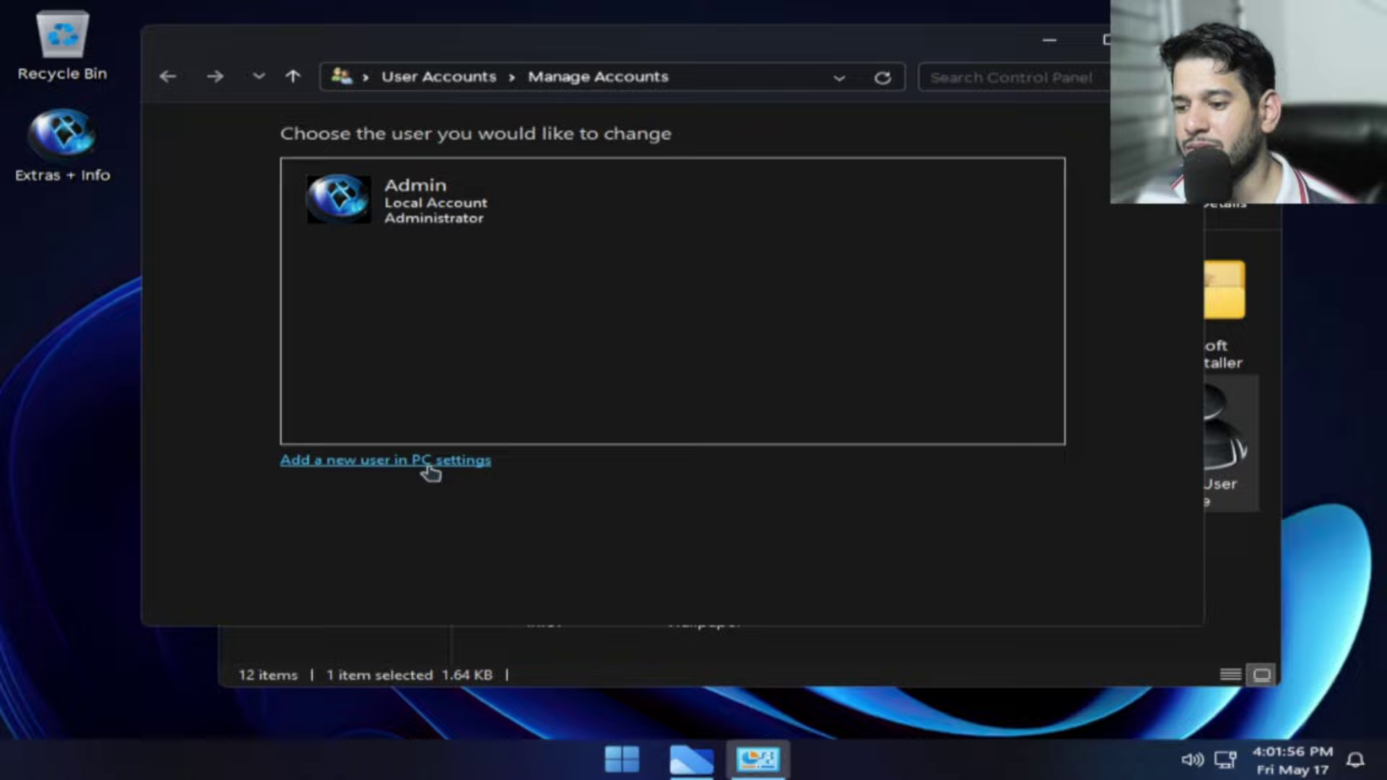
Step: Start adding a new user in PC settings, dismiss the Microsoft account box, and close Settings
{"action": "left_click", "coordinate": [431, 462]}
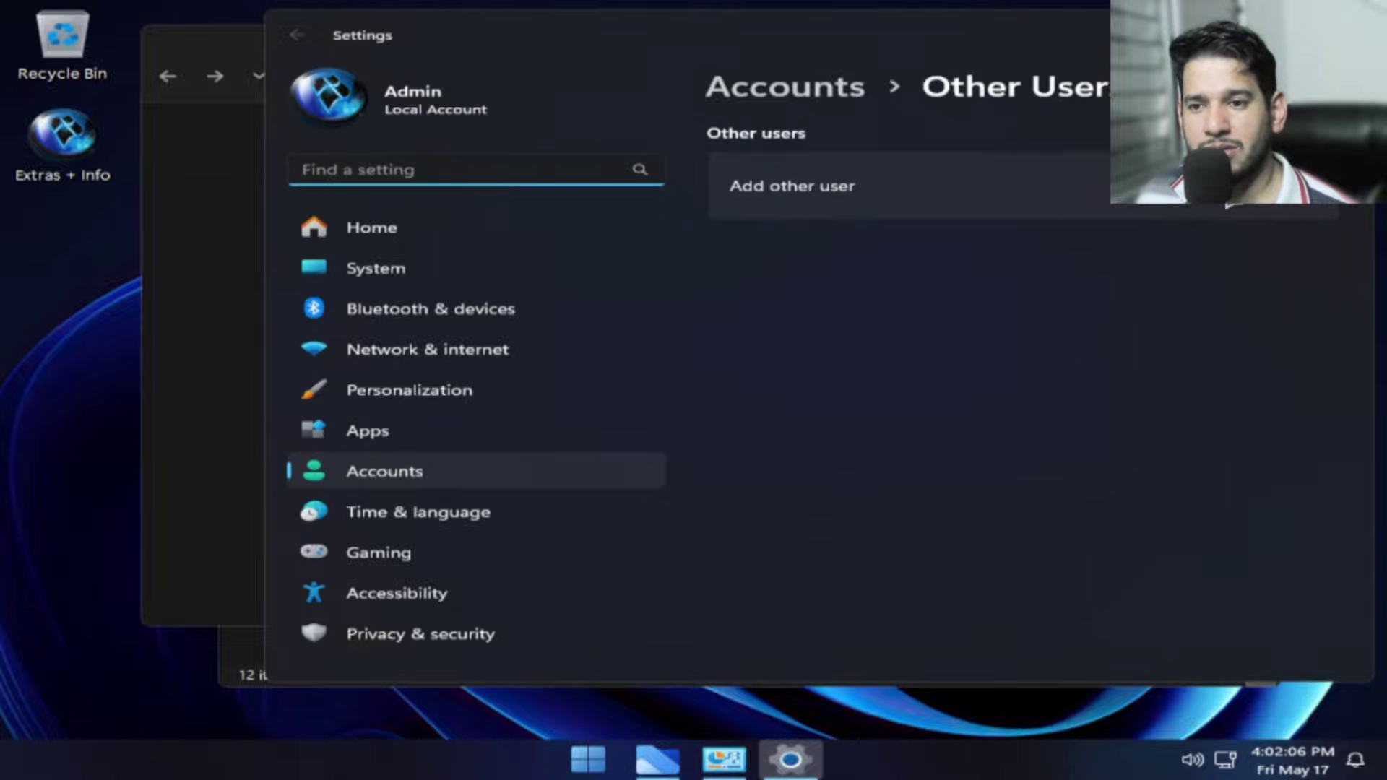
{"action": "left_click", "coordinate": [1228, 206]}
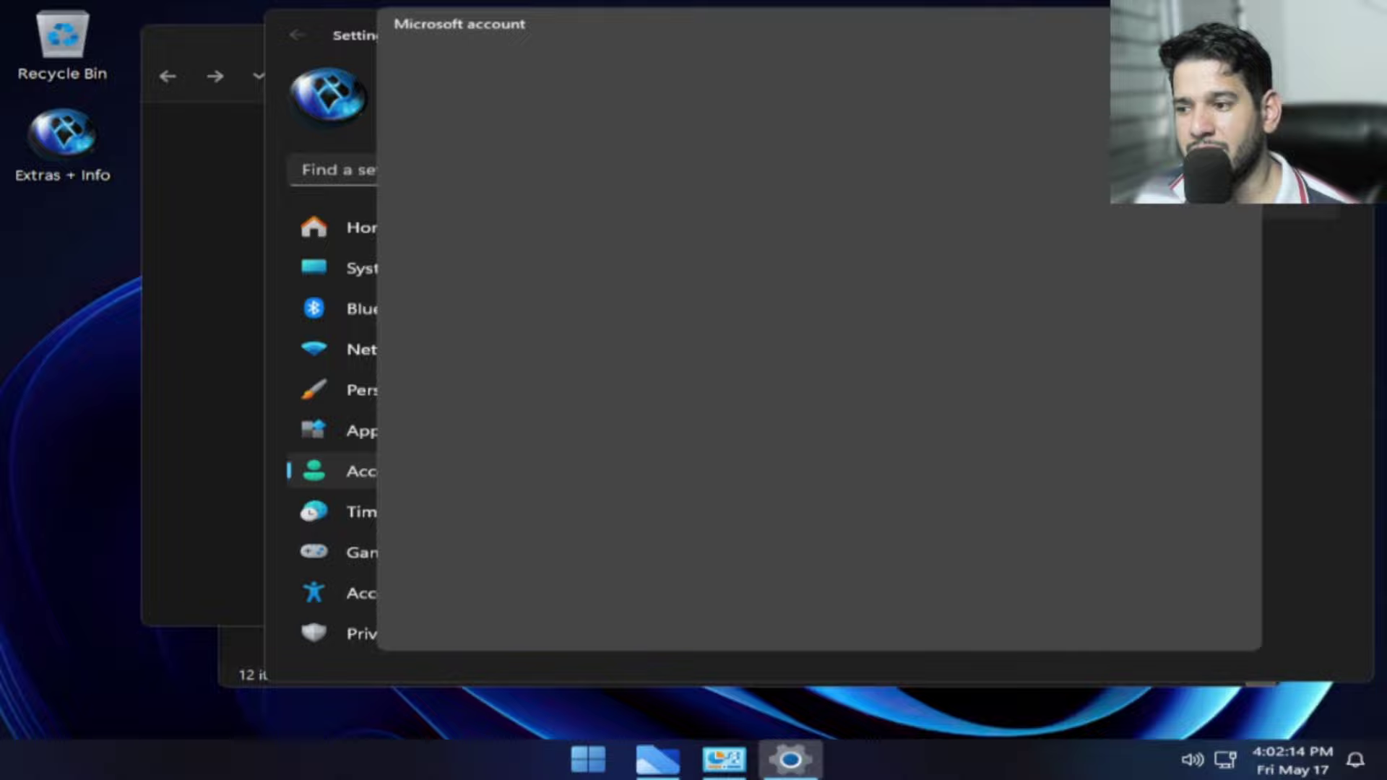
{"action": "key", "text": "Escape"}
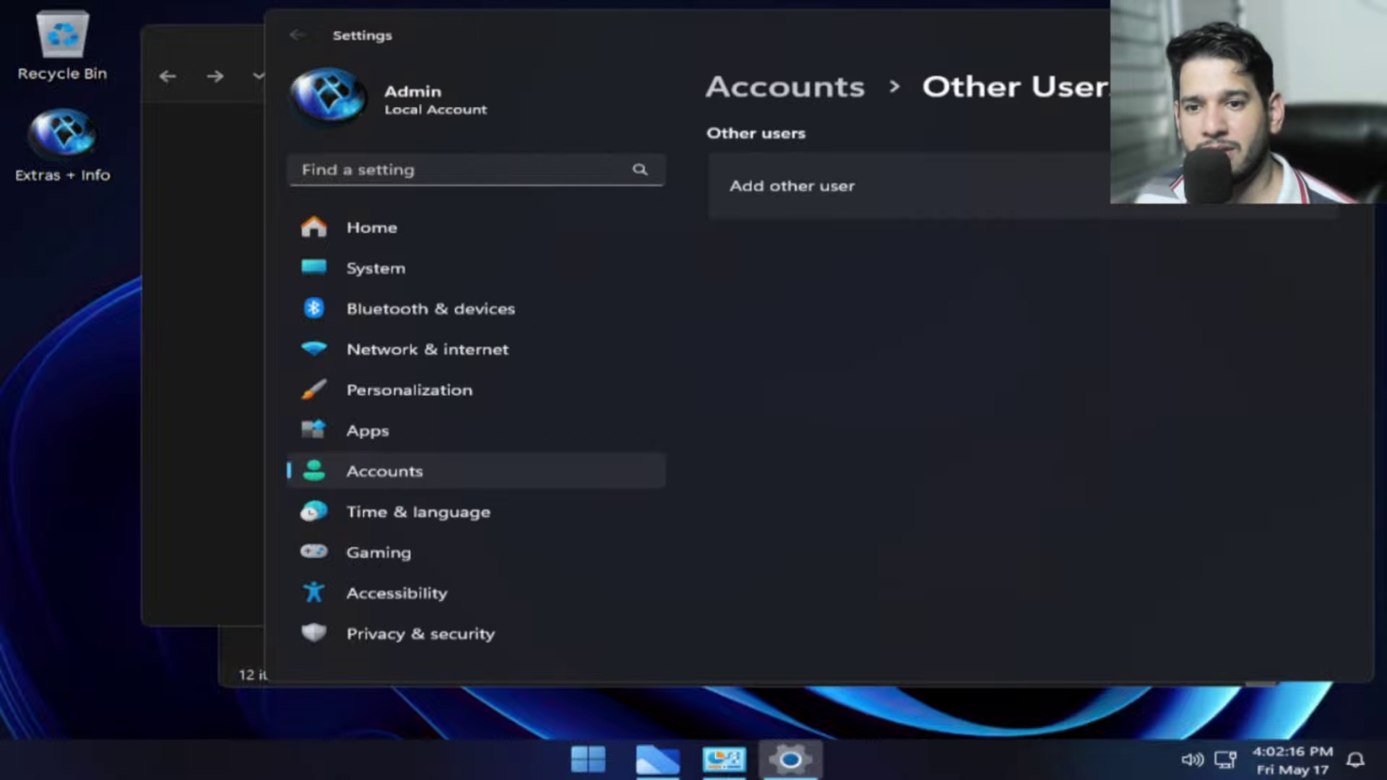
{"action": "key", "text": "alt+F4"}
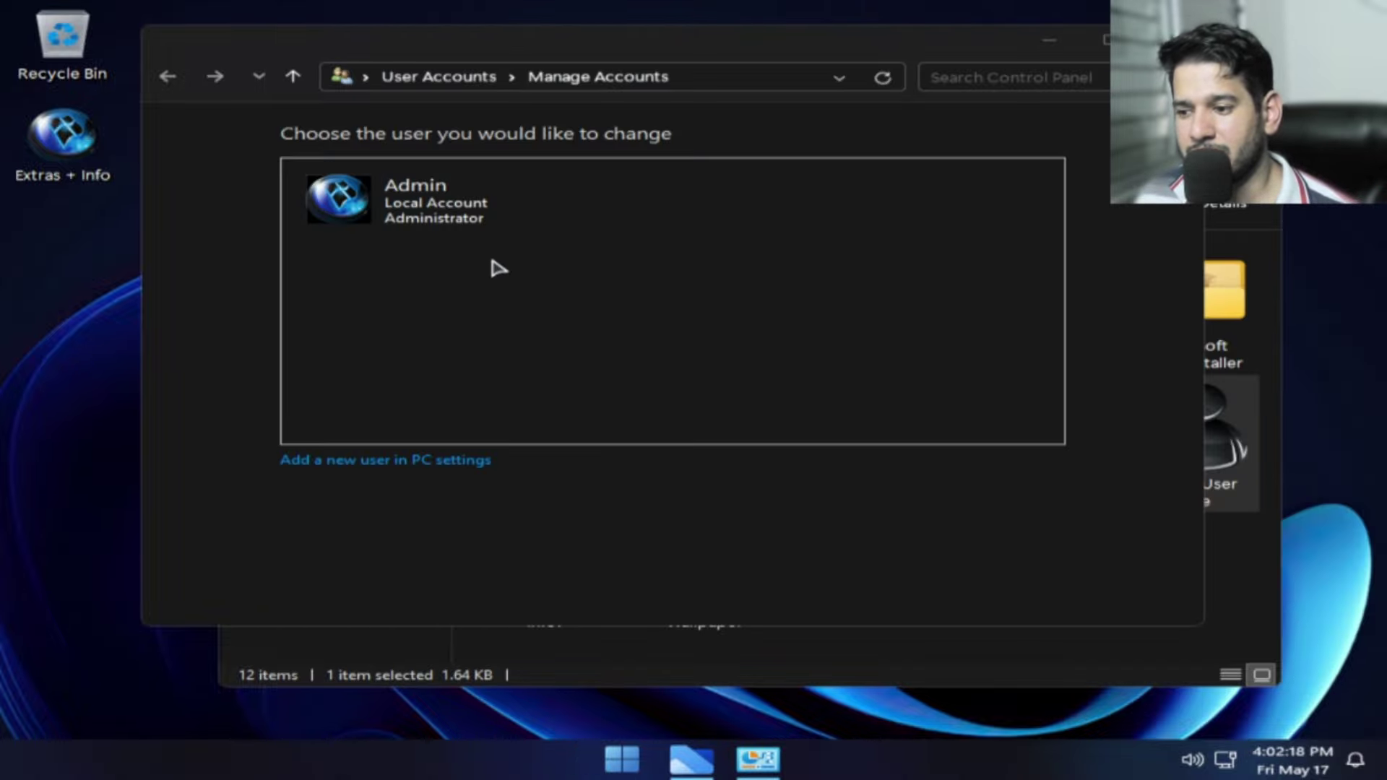
Step: Open Admin's Create a password page without setting one, go back, and close the accounts window
{"action": "left_click", "coordinate": [443, 211]}
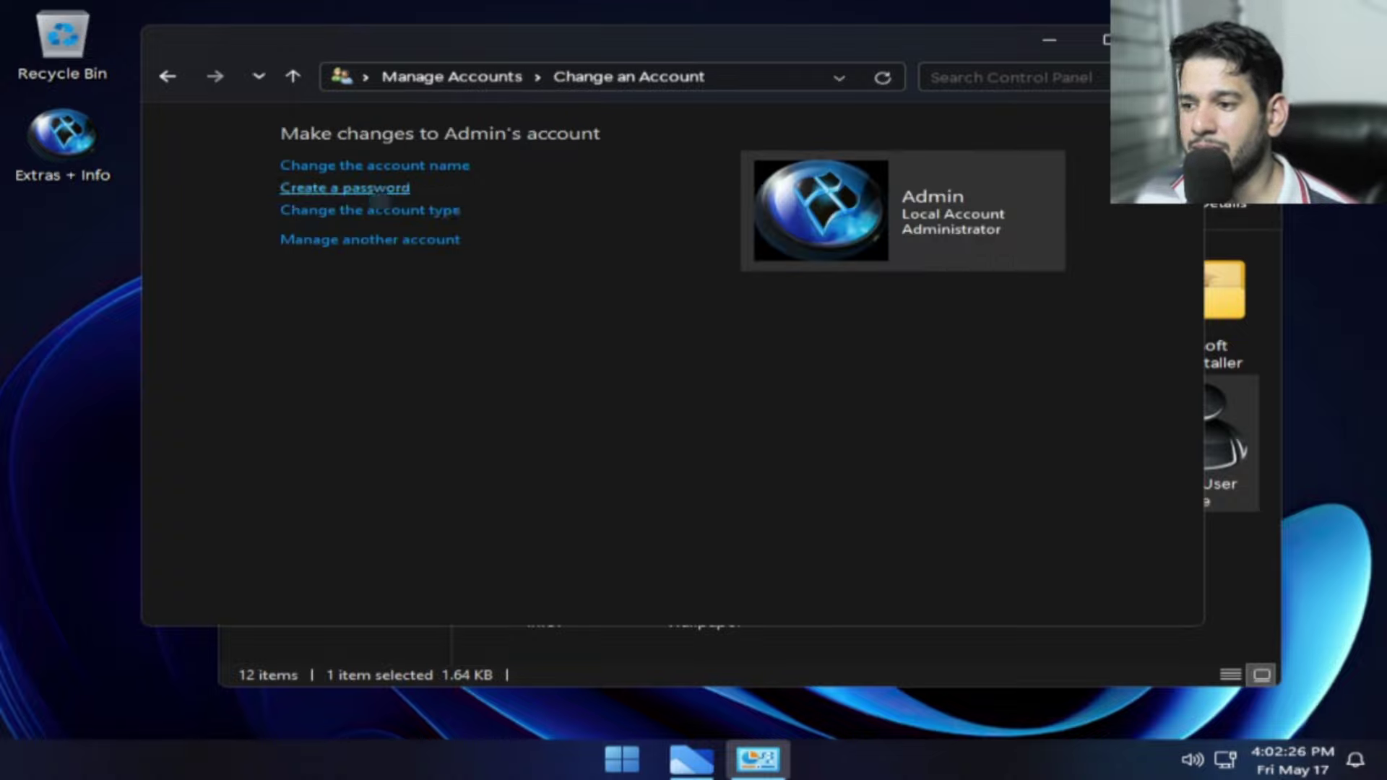
{"action": "left_click", "coordinate": [371, 192]}
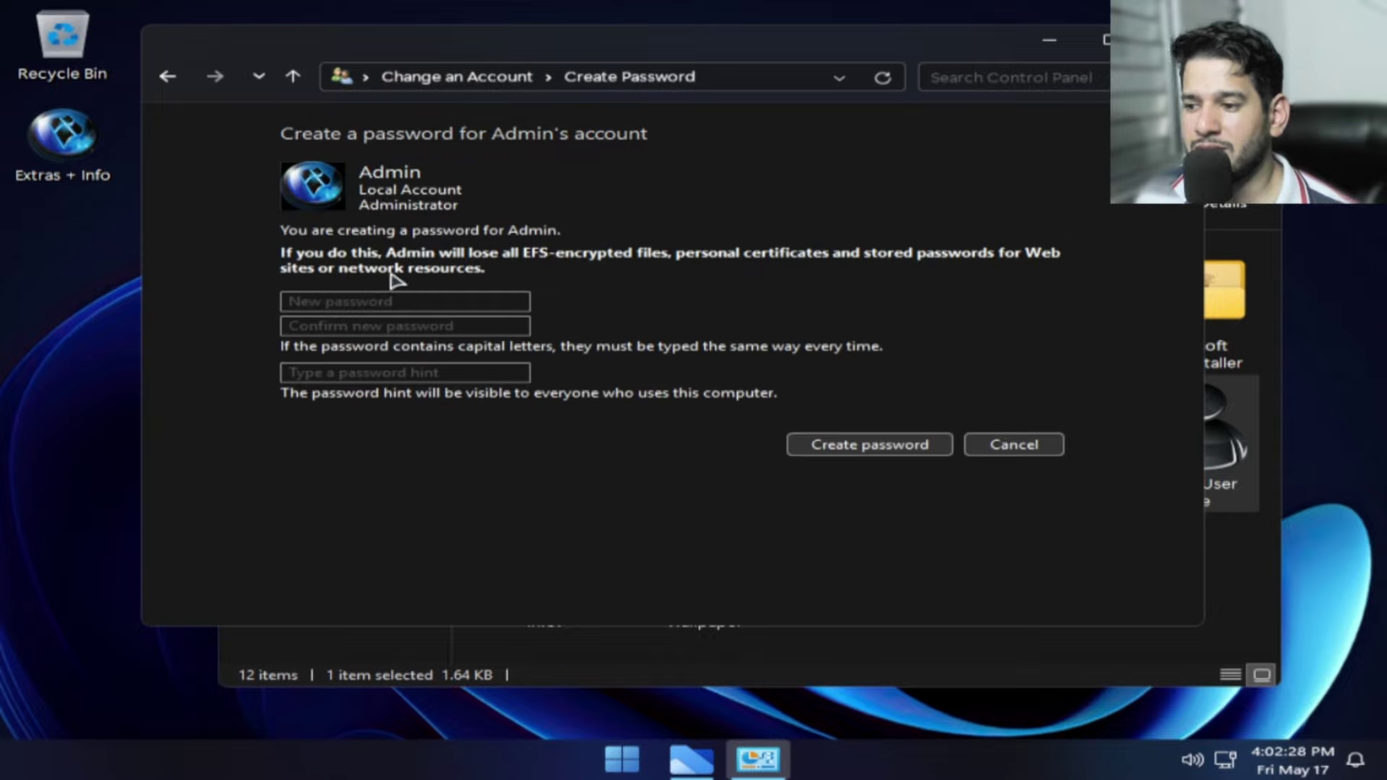
{"action": "left_click", "coordinate": [405, 302]}
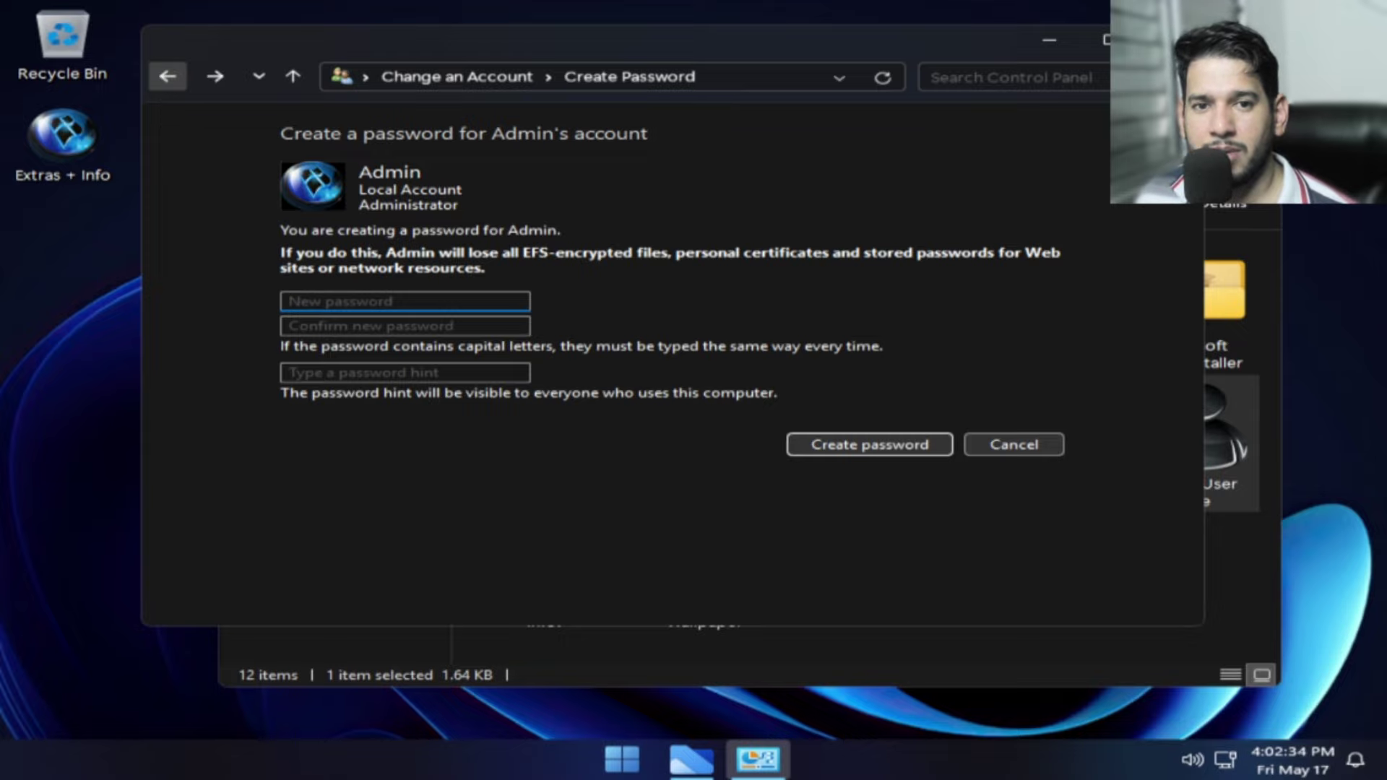
{"action": "left_click", "coordinate": [168, 76]}
{"action": "left_click", "coordinate": [1156, 39]}
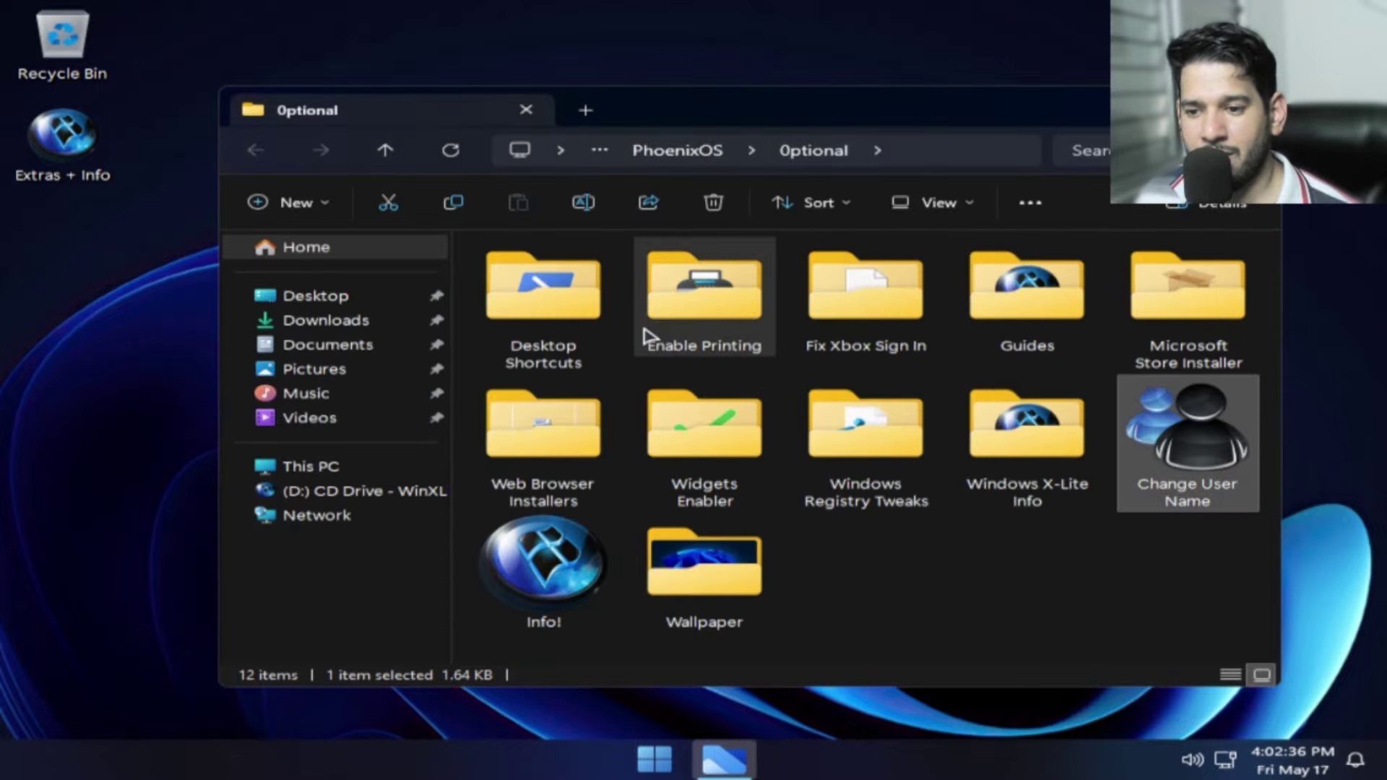
Step: Launch the MS_Store.msix package from the Microsoft Store Installer folder
{"action": "left_click", "coordinate": [1229, 313]}
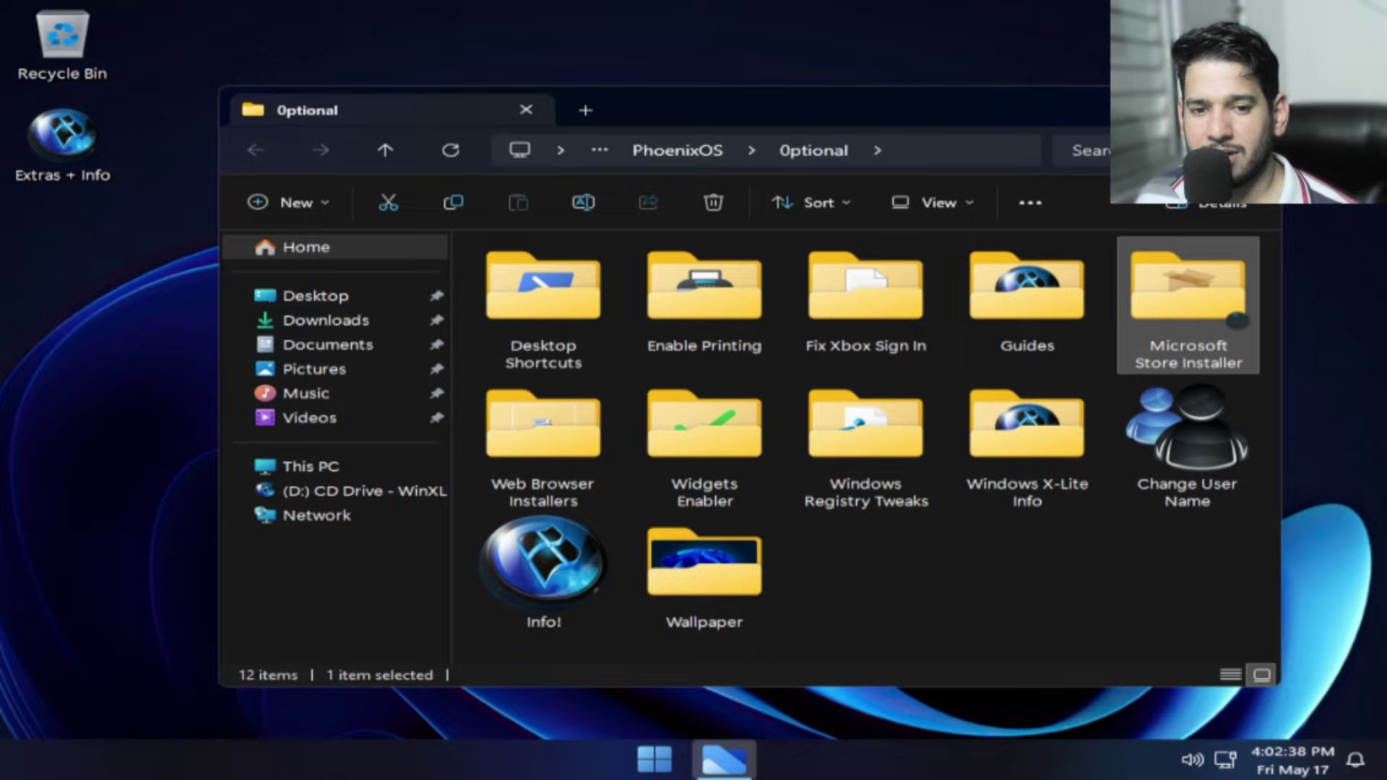
{"action": "double_click", "coordinate": [1233, 320]}
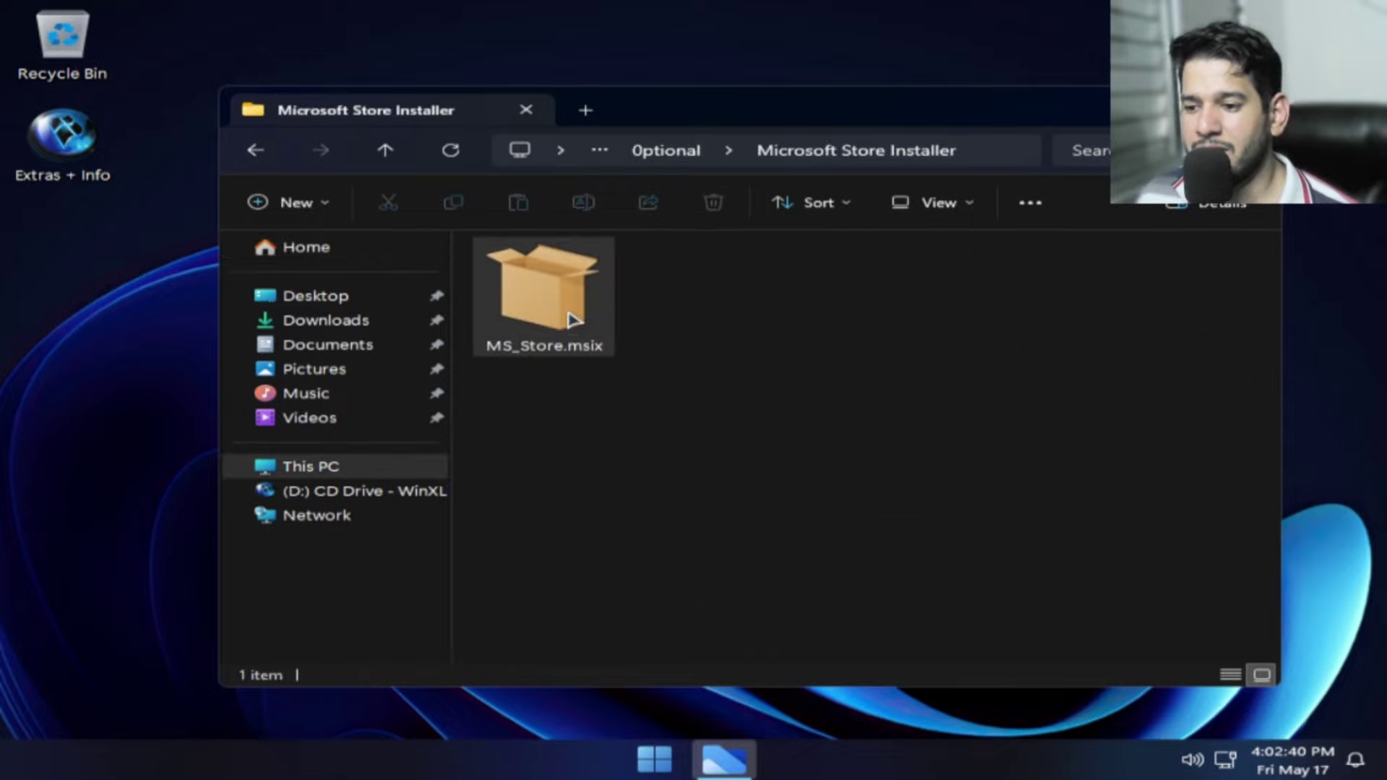
{"action": "left_click", "coordinate": [570, 316]}
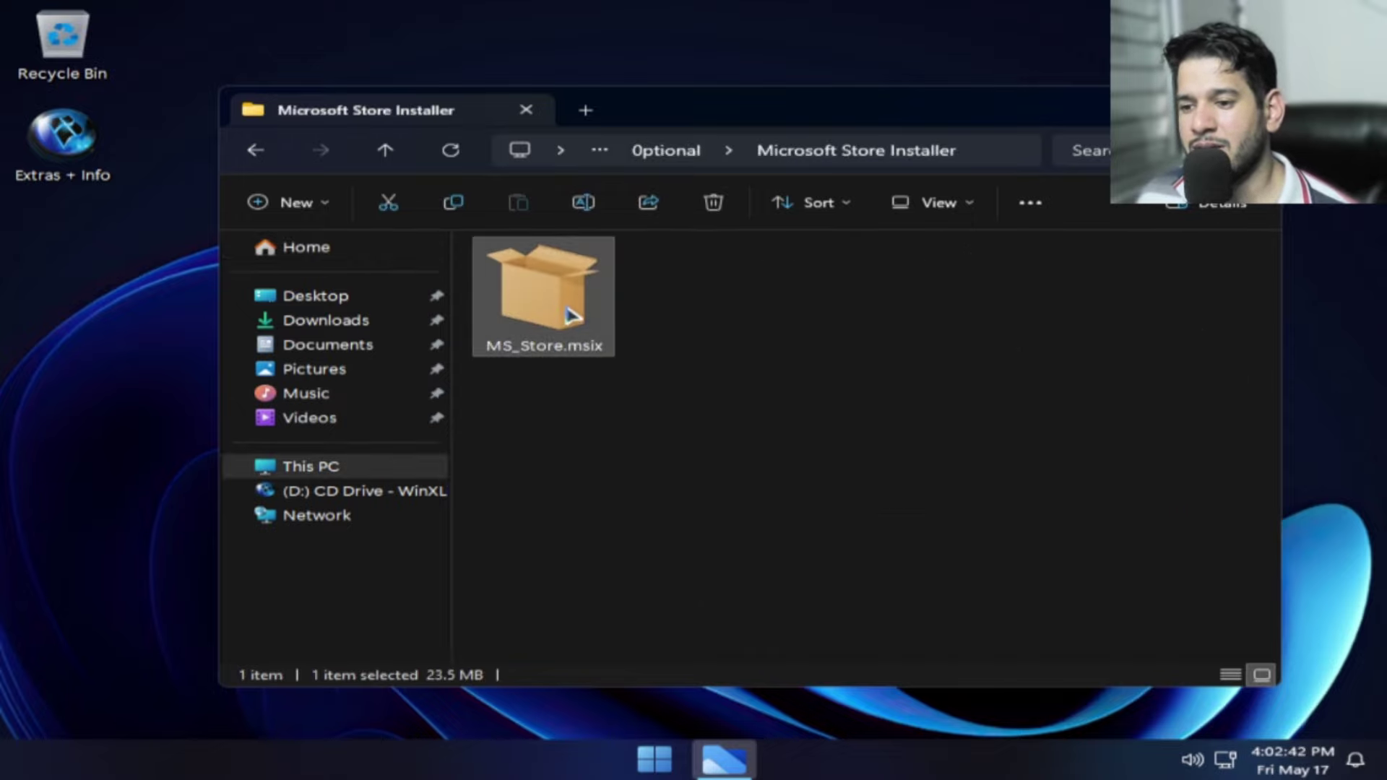
{"action": "double_click", "coordinate": [570, 315]}
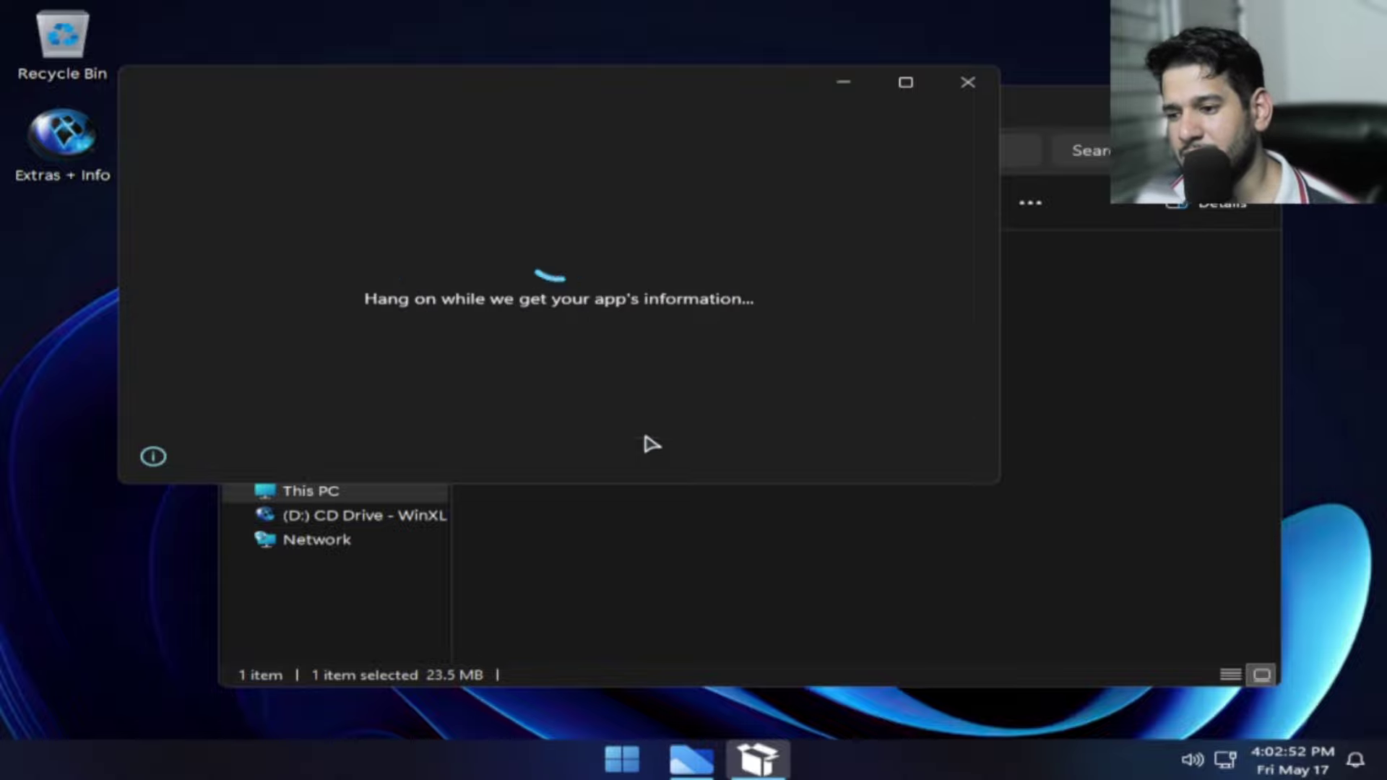
Step: Return to the Optional folder and open Web Browser Installers
{"action": "left_click", "coordinate": [645, 531]}
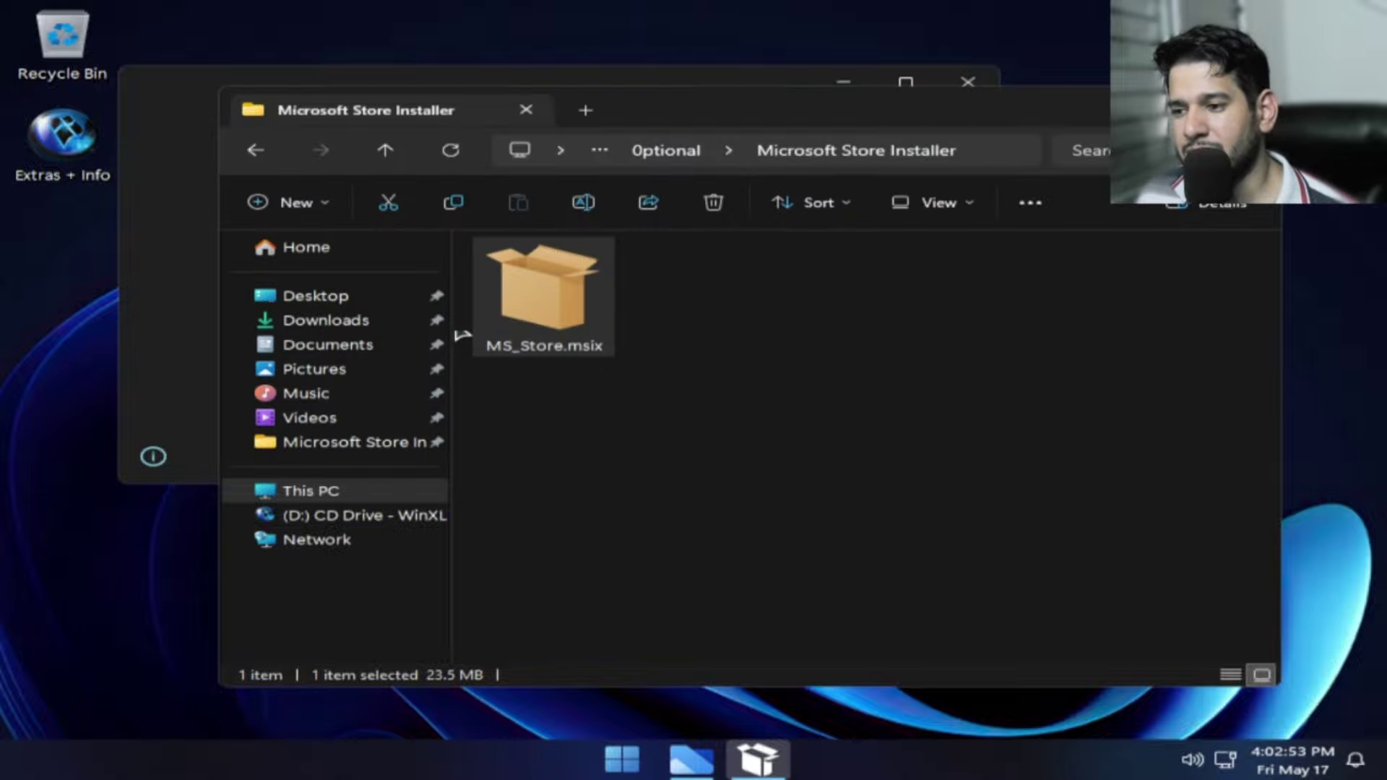
{"action": "left_click", "coordinate": [258, 150]}
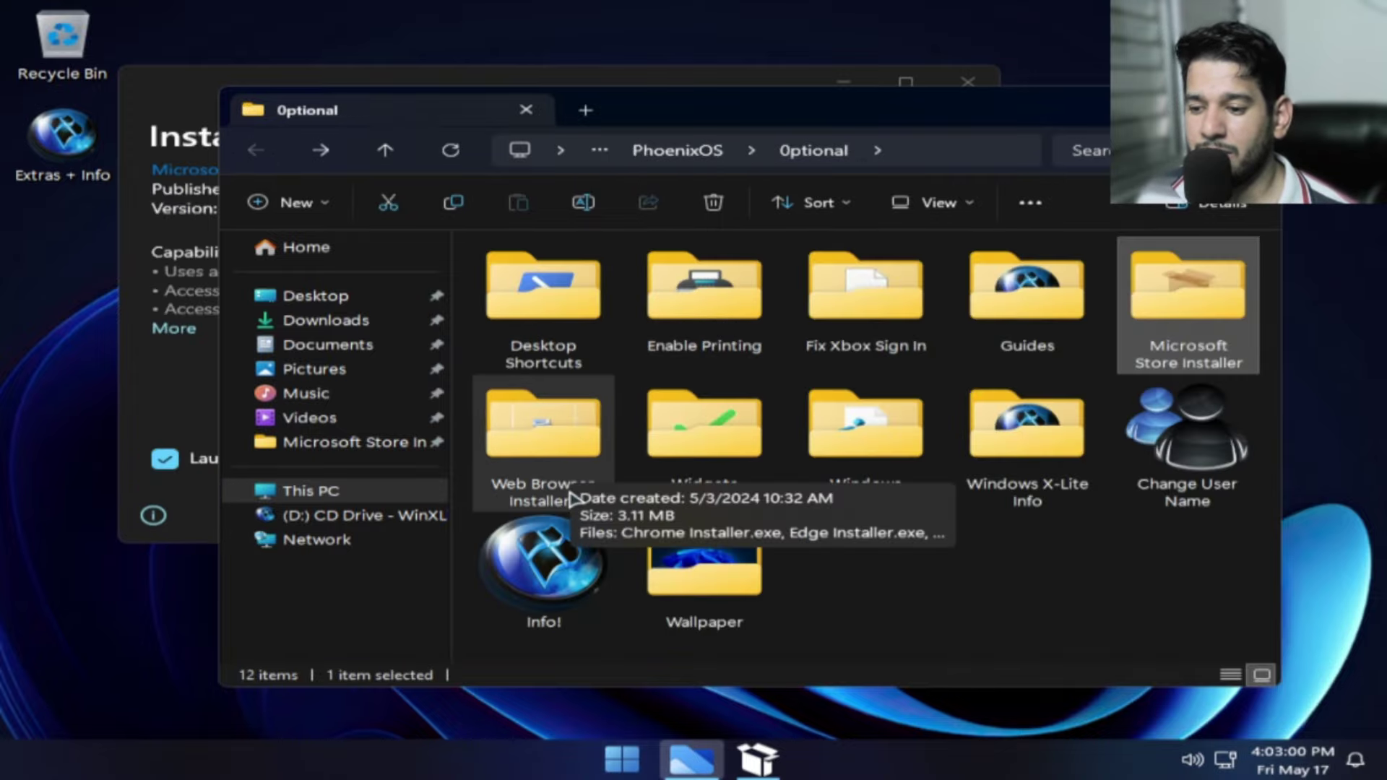
{"action": "double_click", "coordinate": [571, 451]}
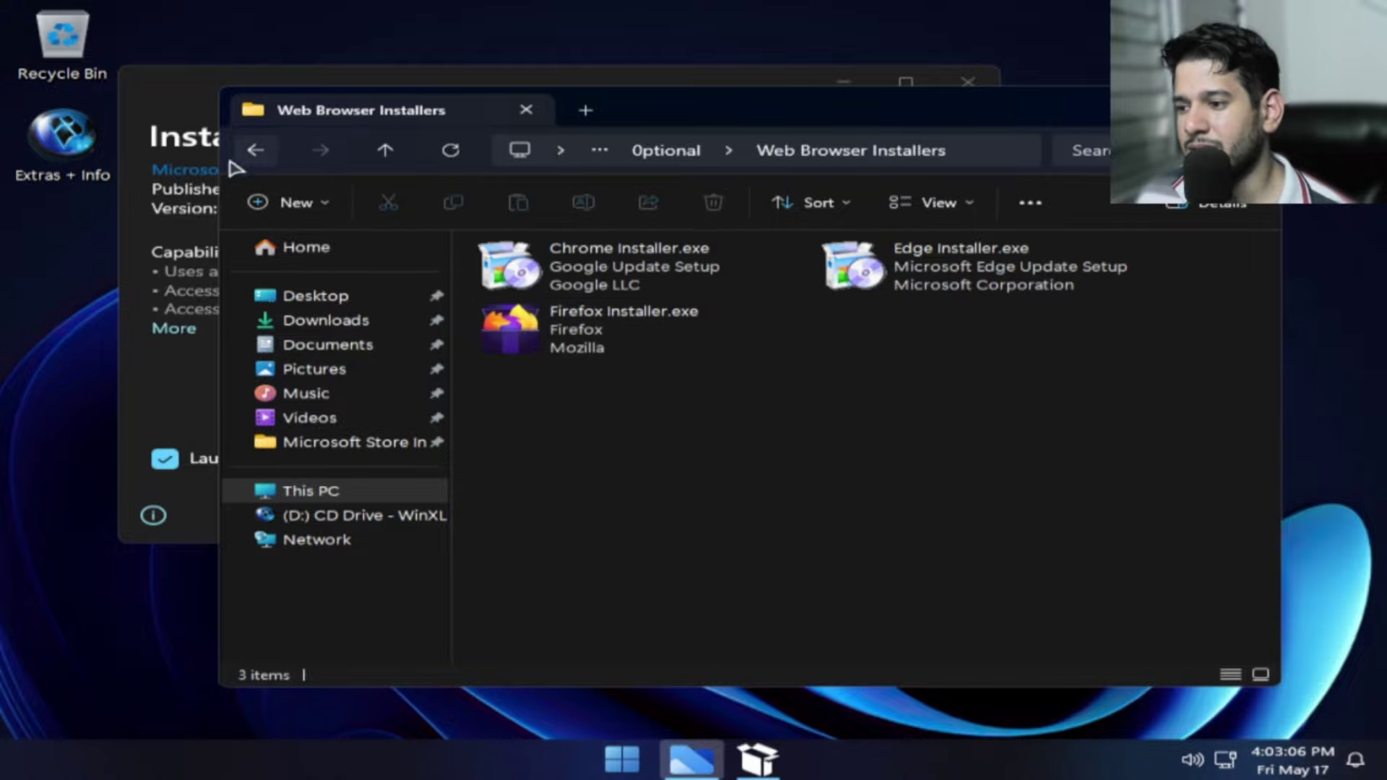
Step: Install Microsoft Store, accepting the metered-connection warning
{"action": "left_click", "coordinate": [178, 228]}
{"action": "left_click", "coordinate": [860, 459]}
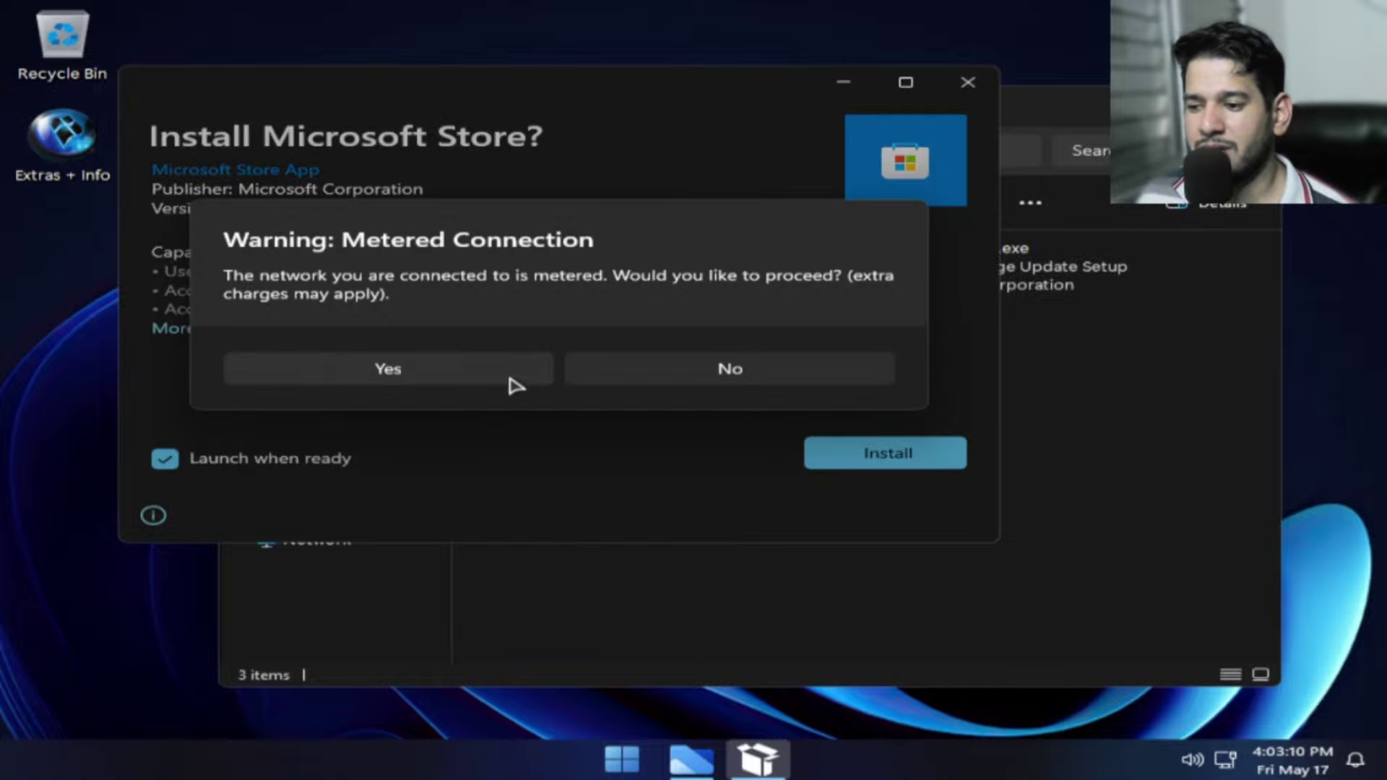
{"action": "left_click", "coordinate": [509, 369]}
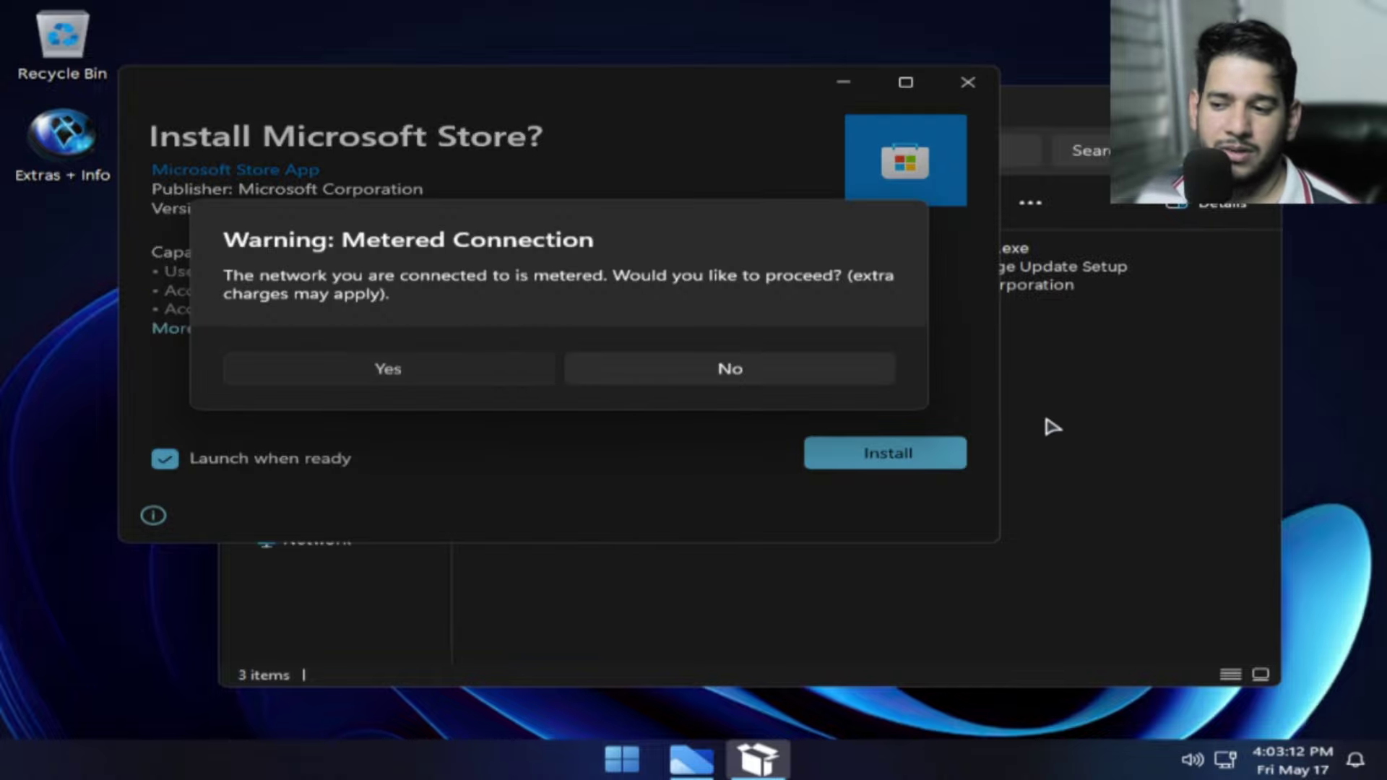
{"action": "left_click", "coordinate": [1180, 419]}
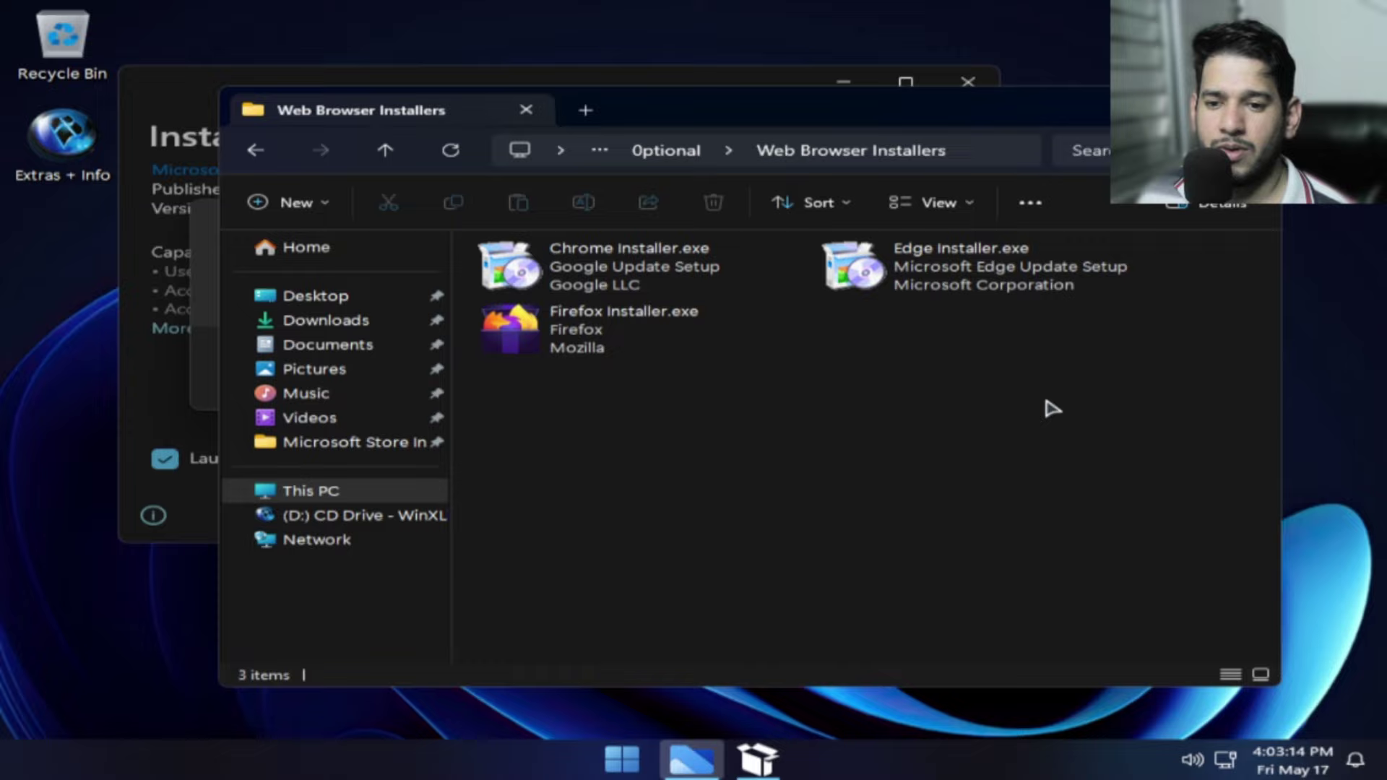
Step: Open Personalization from the desktop menu and apply the pink and teal abstract theme
{"action": "right_click", "coordinate": [66, 436]}
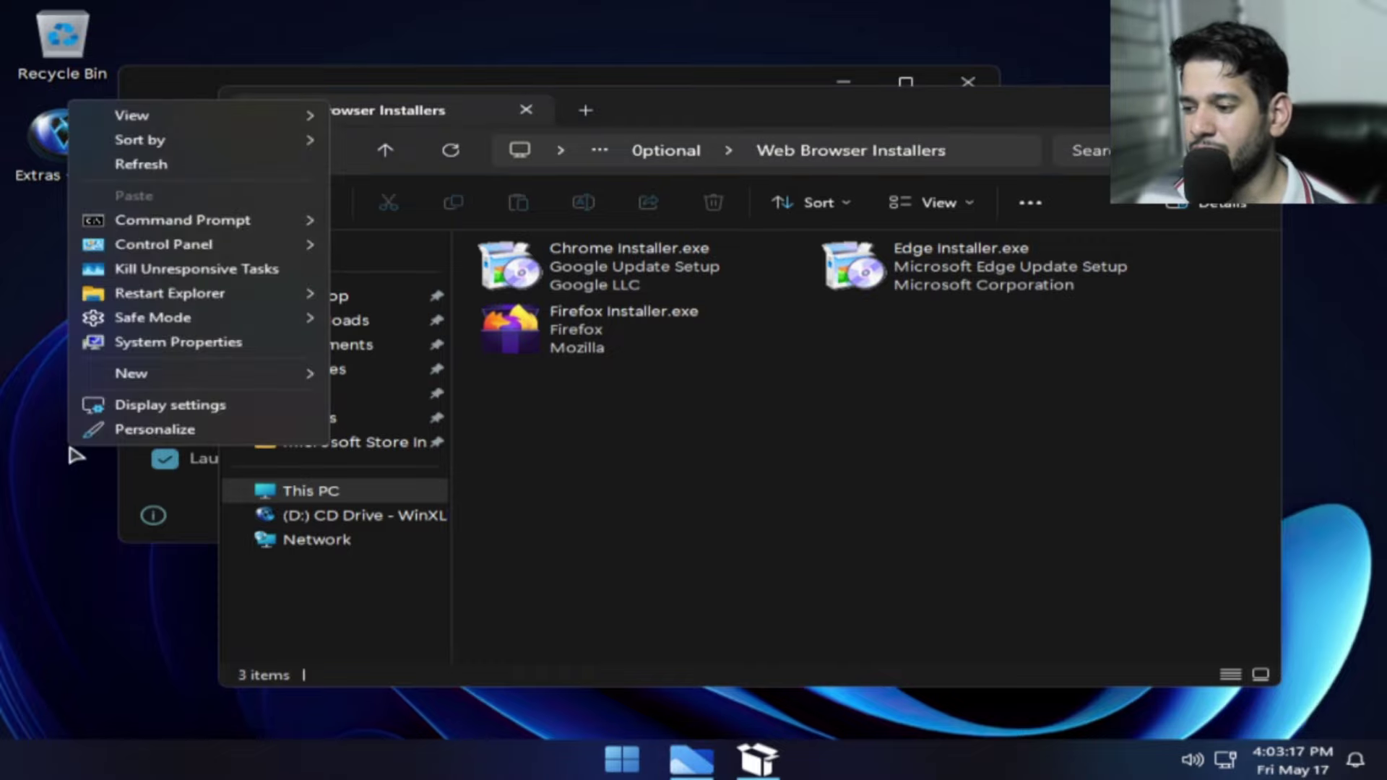
{"action": "left_click", "coordinate": [156, 429]}
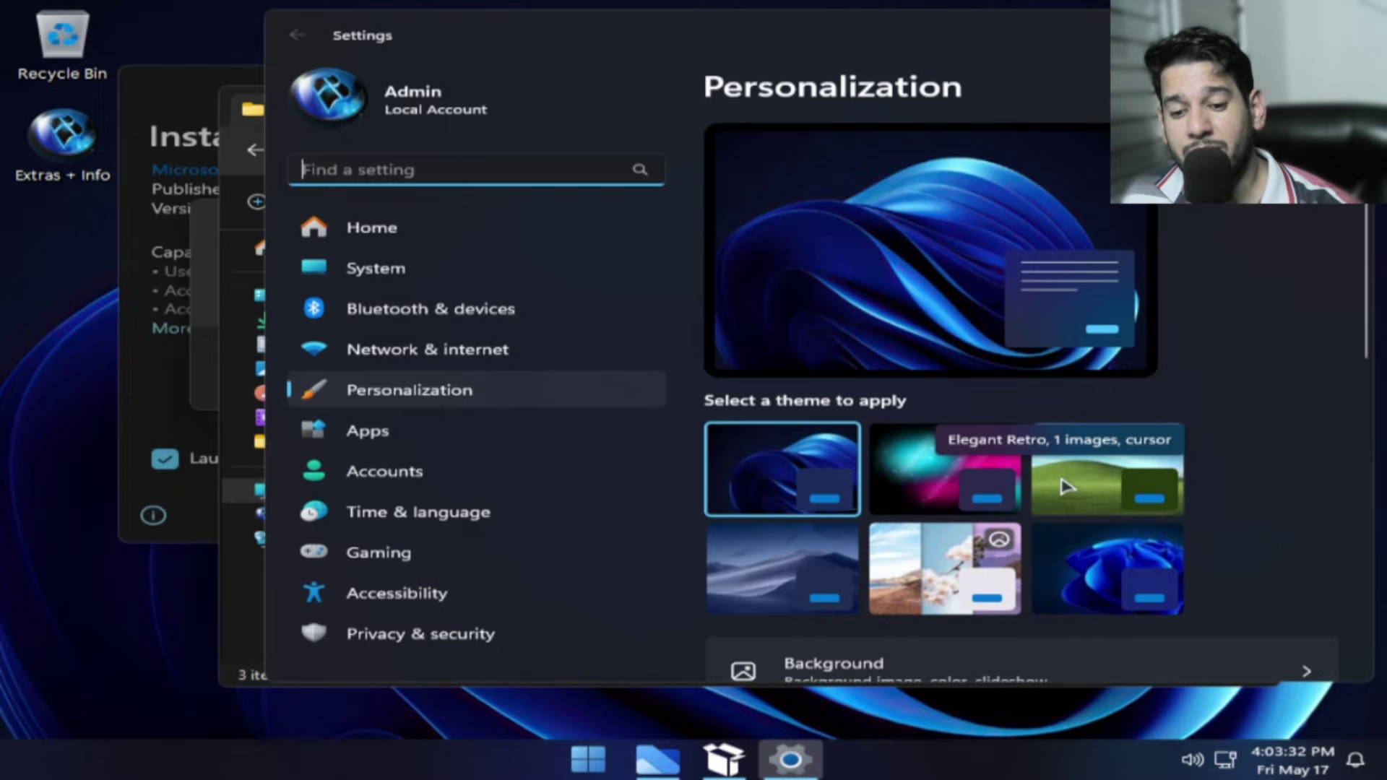
{"action": "scroll", "coordinate": [1306, 424], "scroll_direction": "down", "scroll_amount": 3}
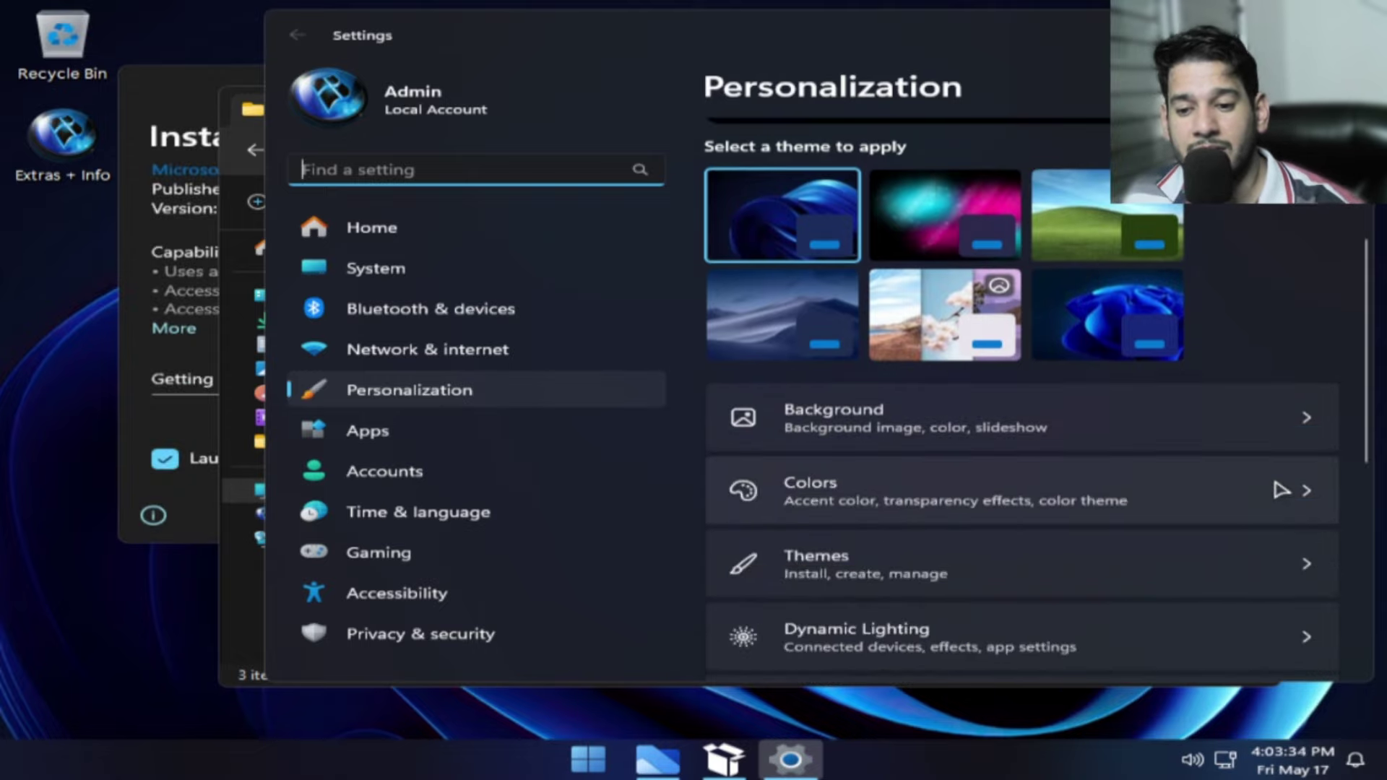
{"action": "scroll", "coordinate": [1281, 491], "scroll_direction": "up", "scroll_amount": 1}
{"action": "scroll", "coordinate": [1279, 313], "scroll_direction": "up", "scroll_amount": 1}
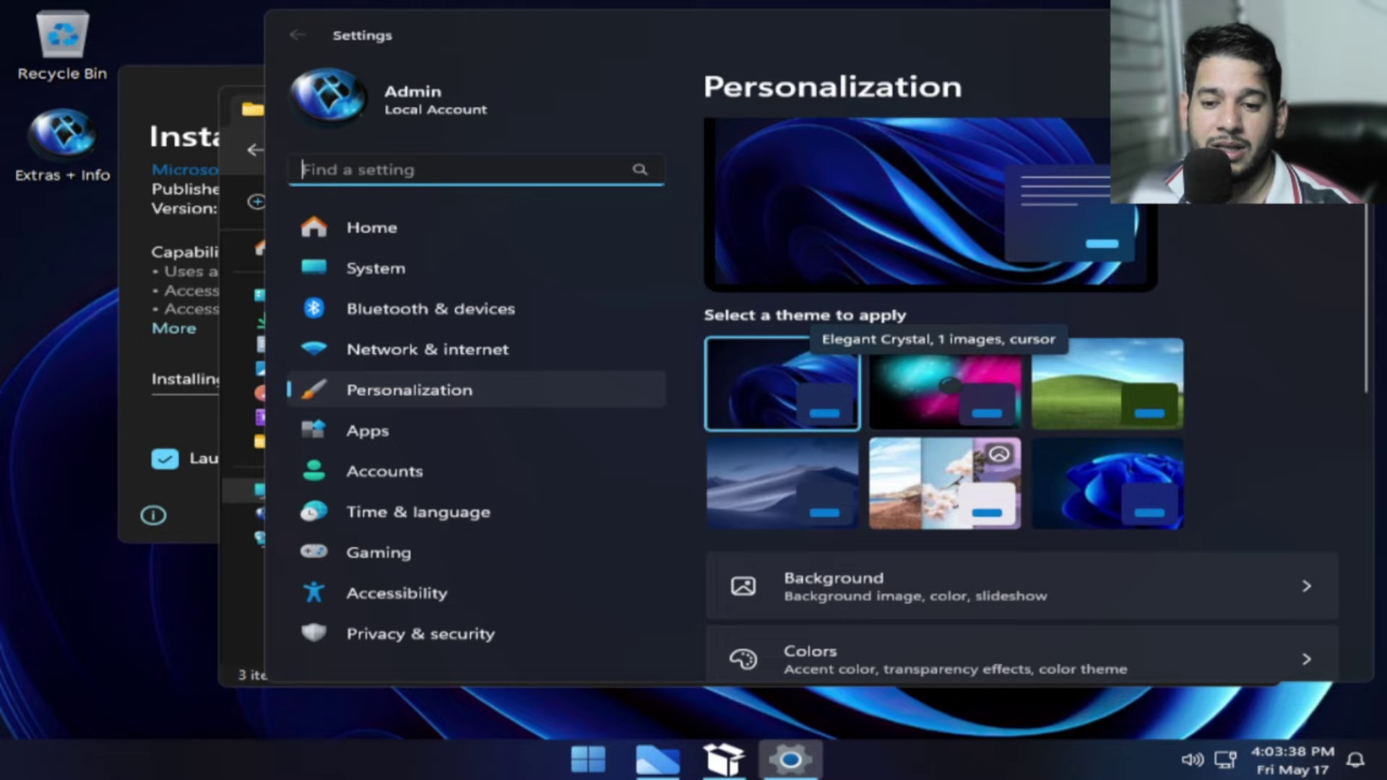
{"action": "left_click", "coordinate": [946, 386]}
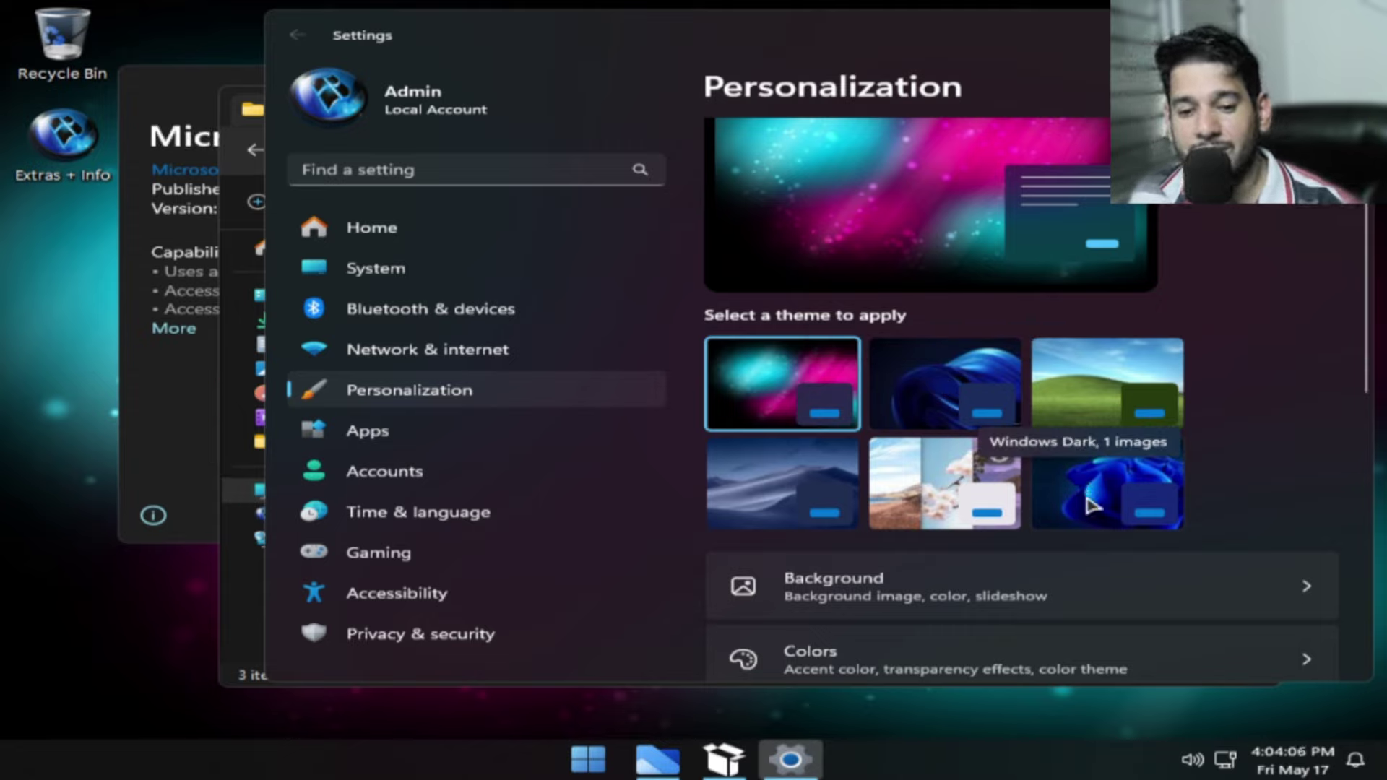
Step: Apply Windows Dark, then switch to the light cherry-blossom landscape theme
{"action": "left_click", "coordinate": [1088, 514]}
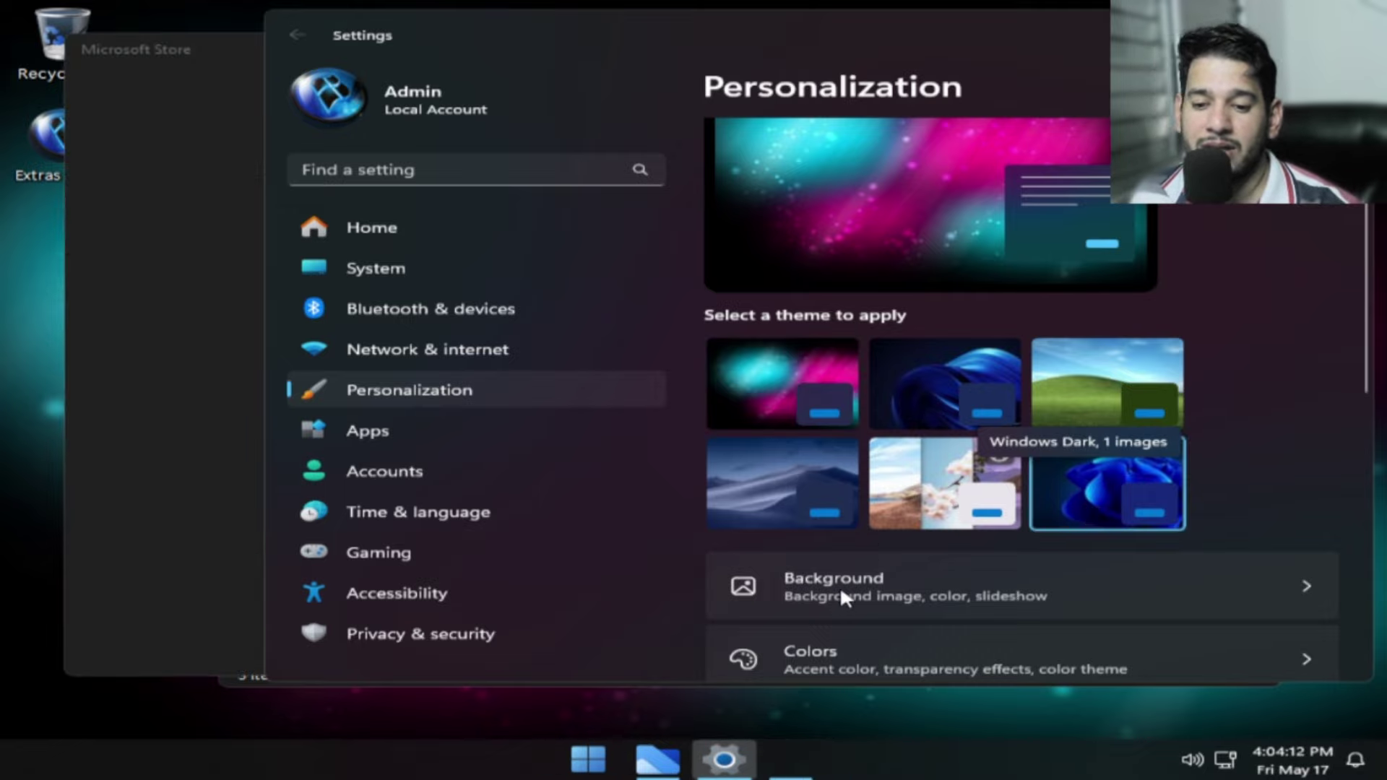
{"action": "left_click", "coordinate": [914, 490]}
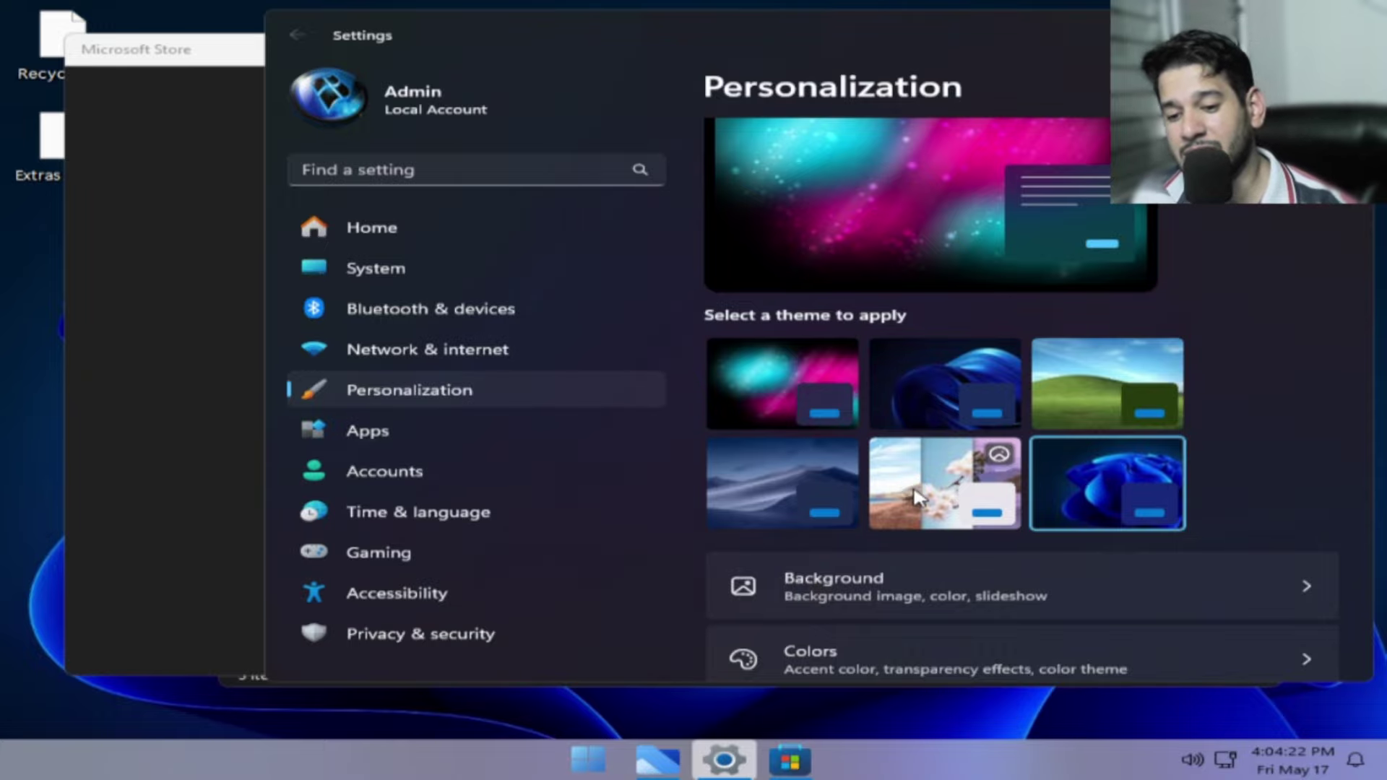
{"action": "left_click", "coordinate": [915, 495]}
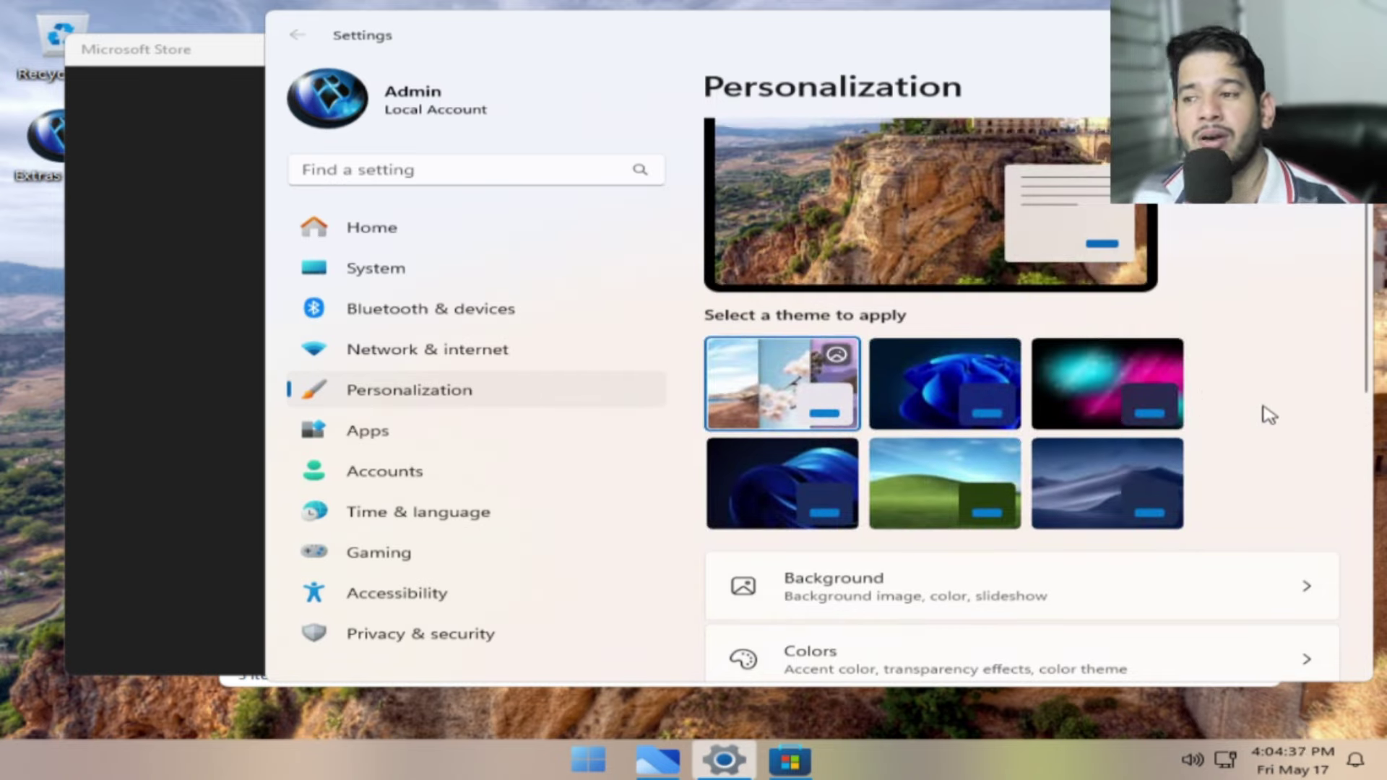
{"action": "scroll", "coordinate": [1264, 414], "scroll_direction": "up", "scroll_amount": 2}
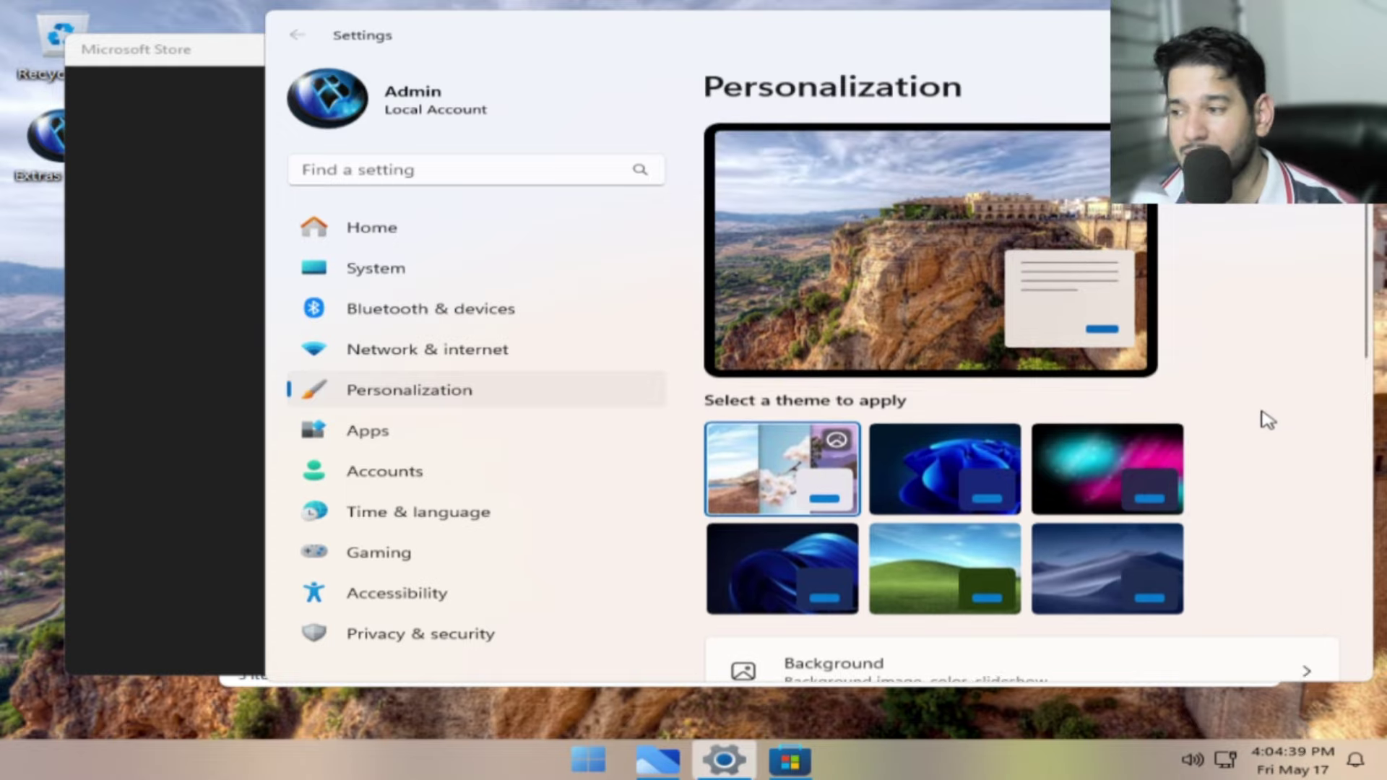
Step: Minimize Microsoft Store and apply the green rolling-hills theme
{"action": "left_click", "coordinate": [224, 56]}
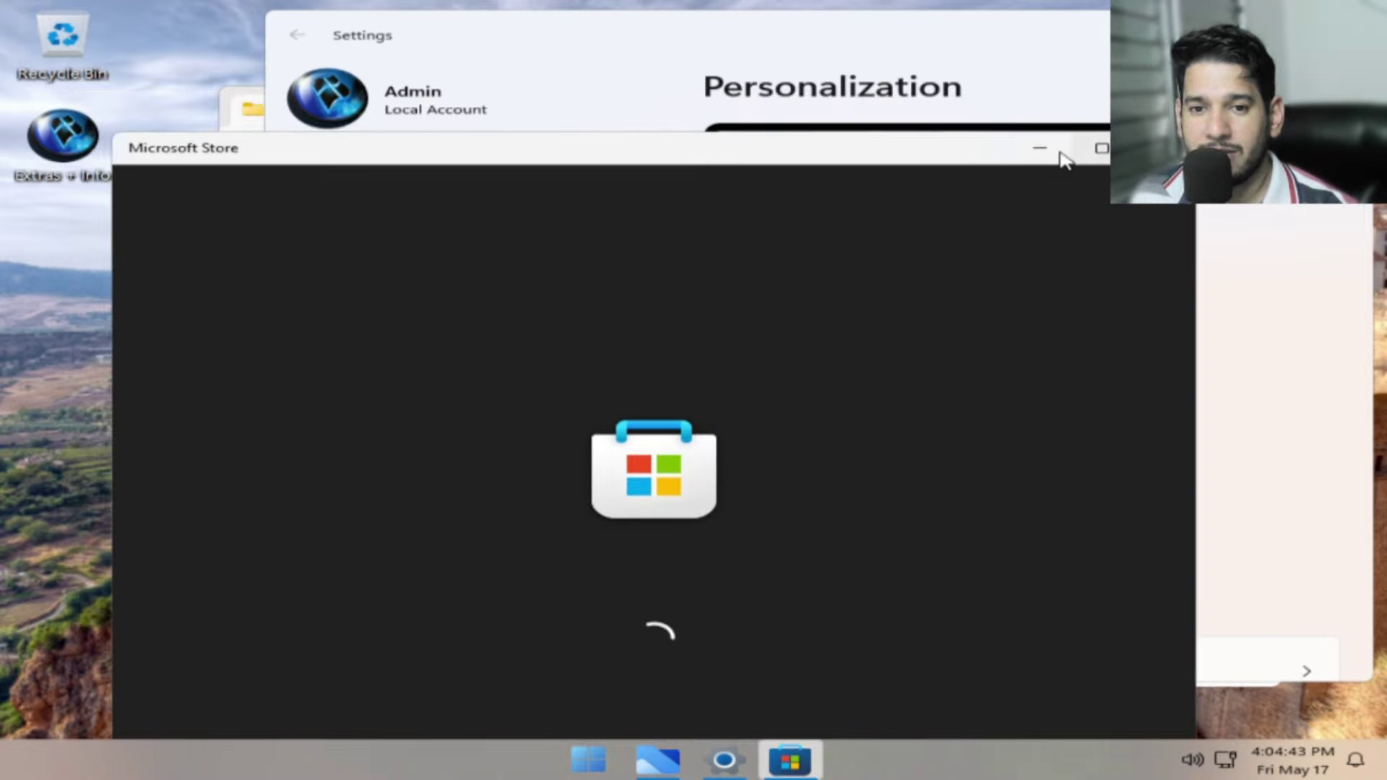
{"action": "left_click", "coordinate": [1041, 149]}
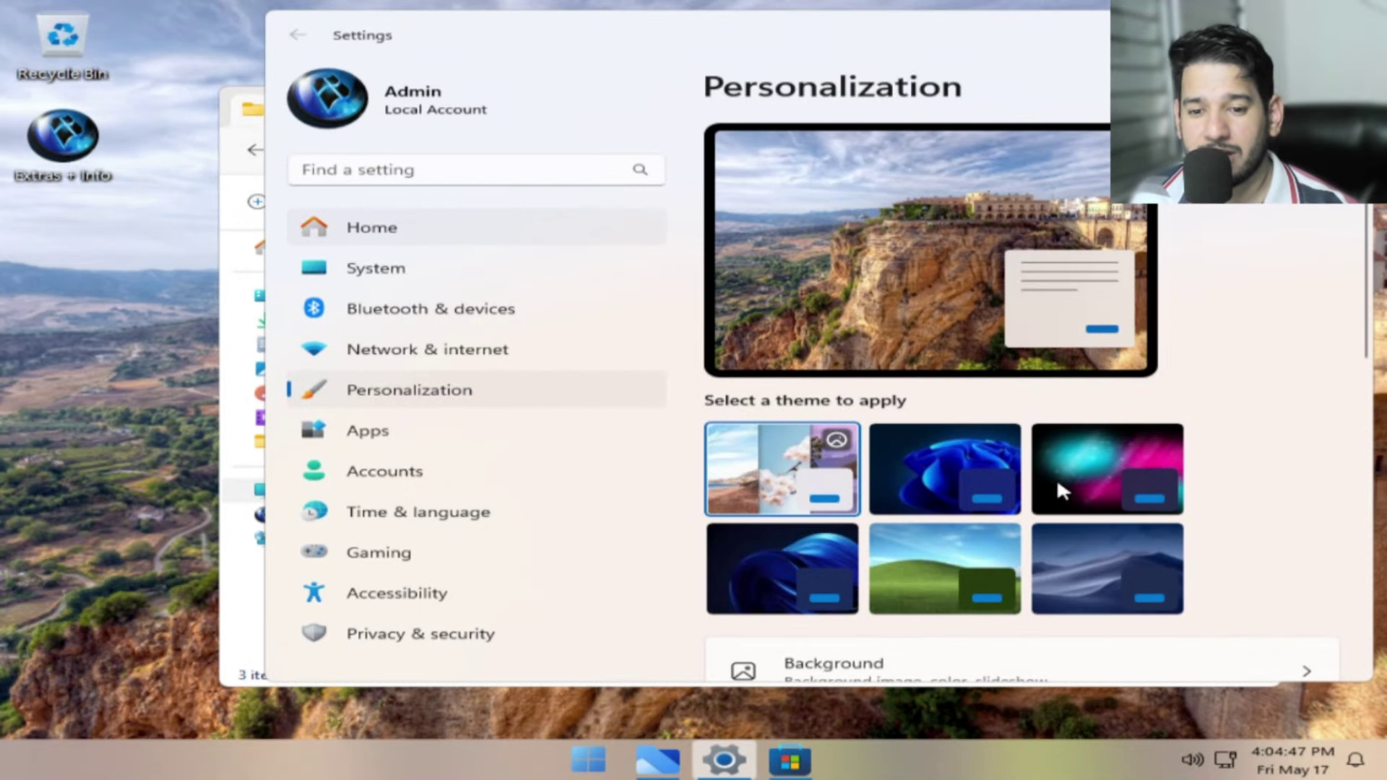
{"action": "left_click", "coordinate": [933, 578]}
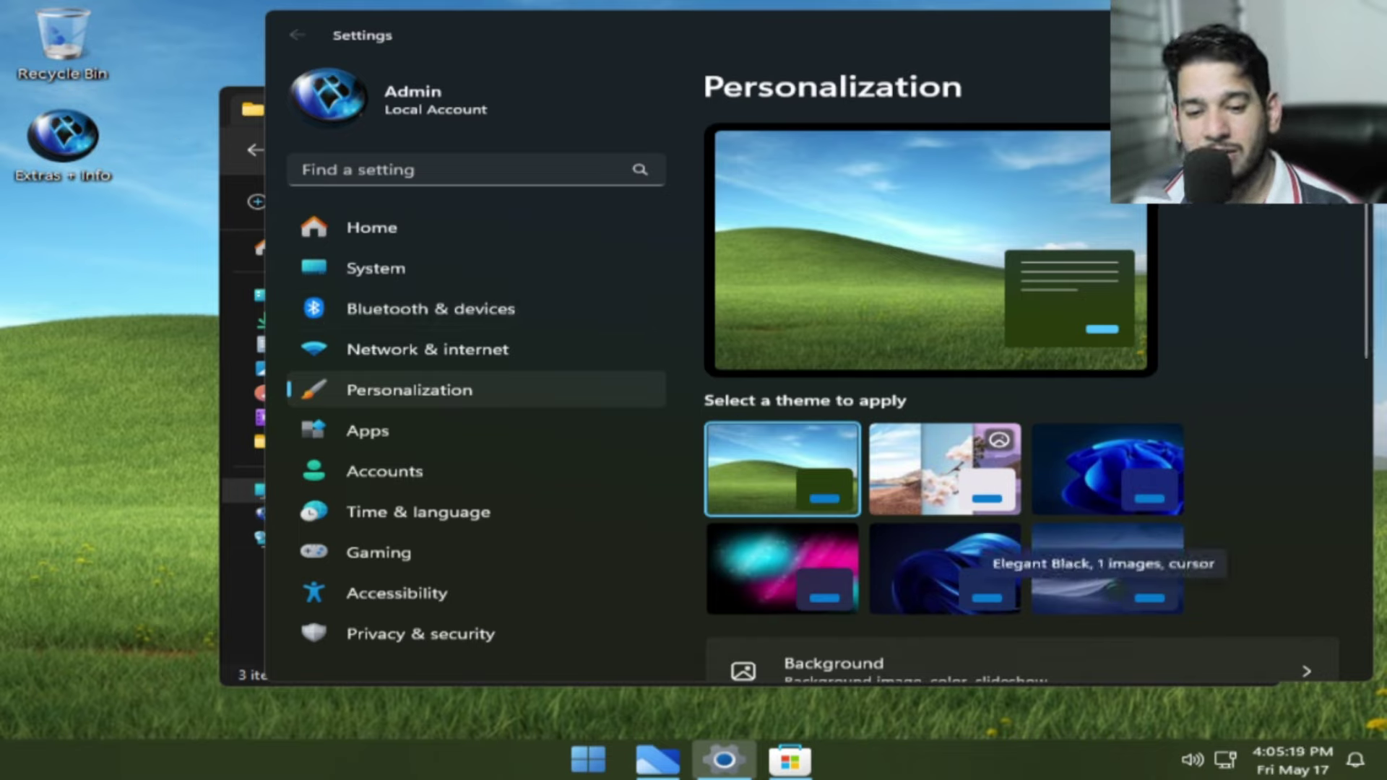
Step: Apply Elegant Black, then reapply the pink and teal theme and close Settings
{"action": "left_click", "coordinate": [1087, 592]}
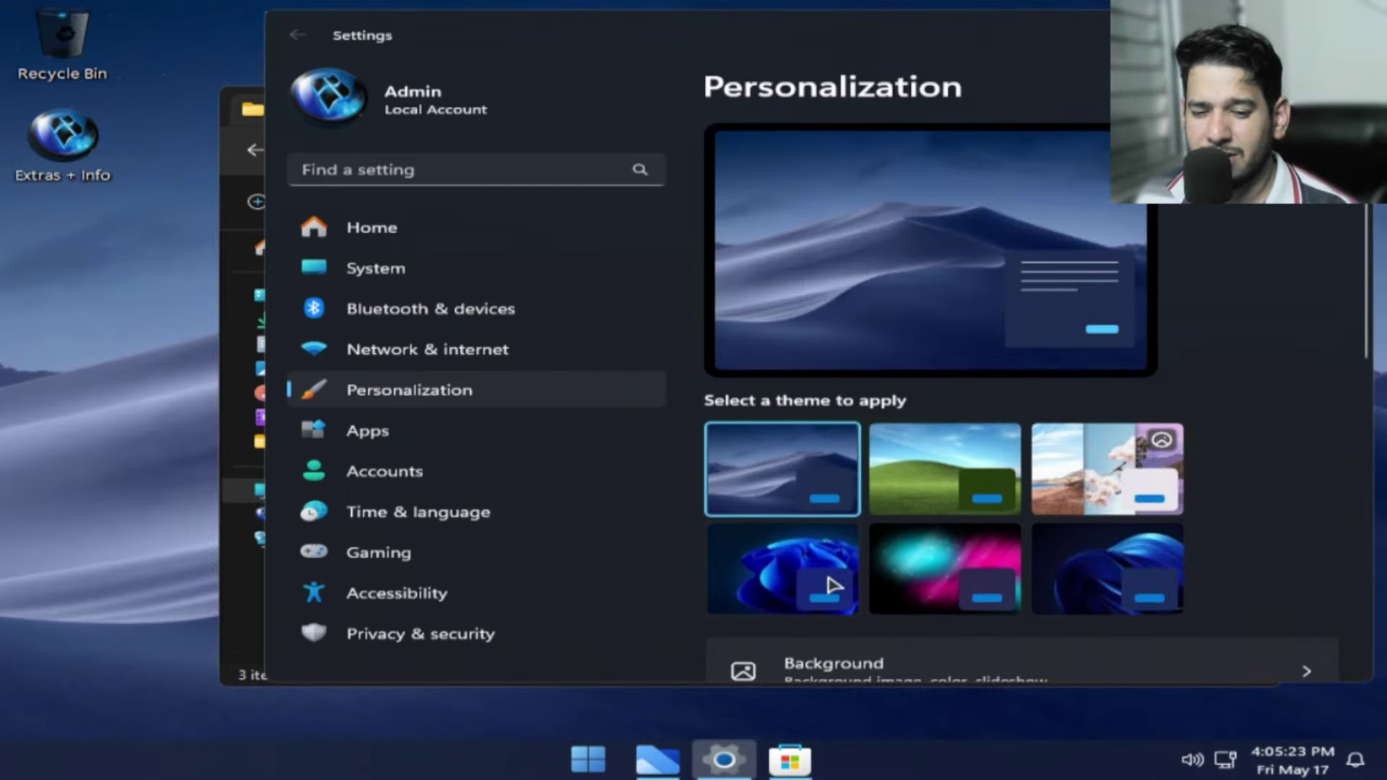
{"action": "scroll", "coordinate": [802, 581], "scroll_direction": "down", "scroll_amount": 1}
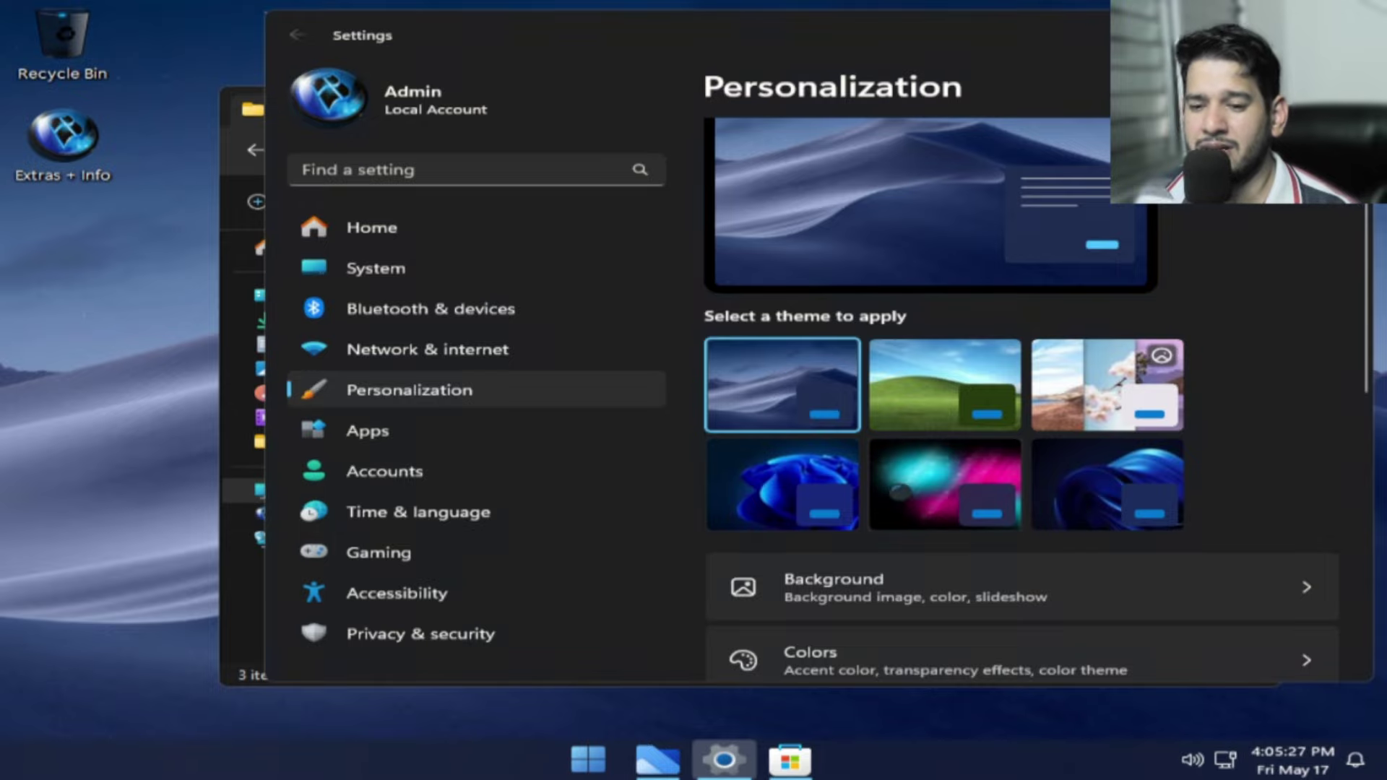
{"action": "left_click", "coordinate": [891, 485]}
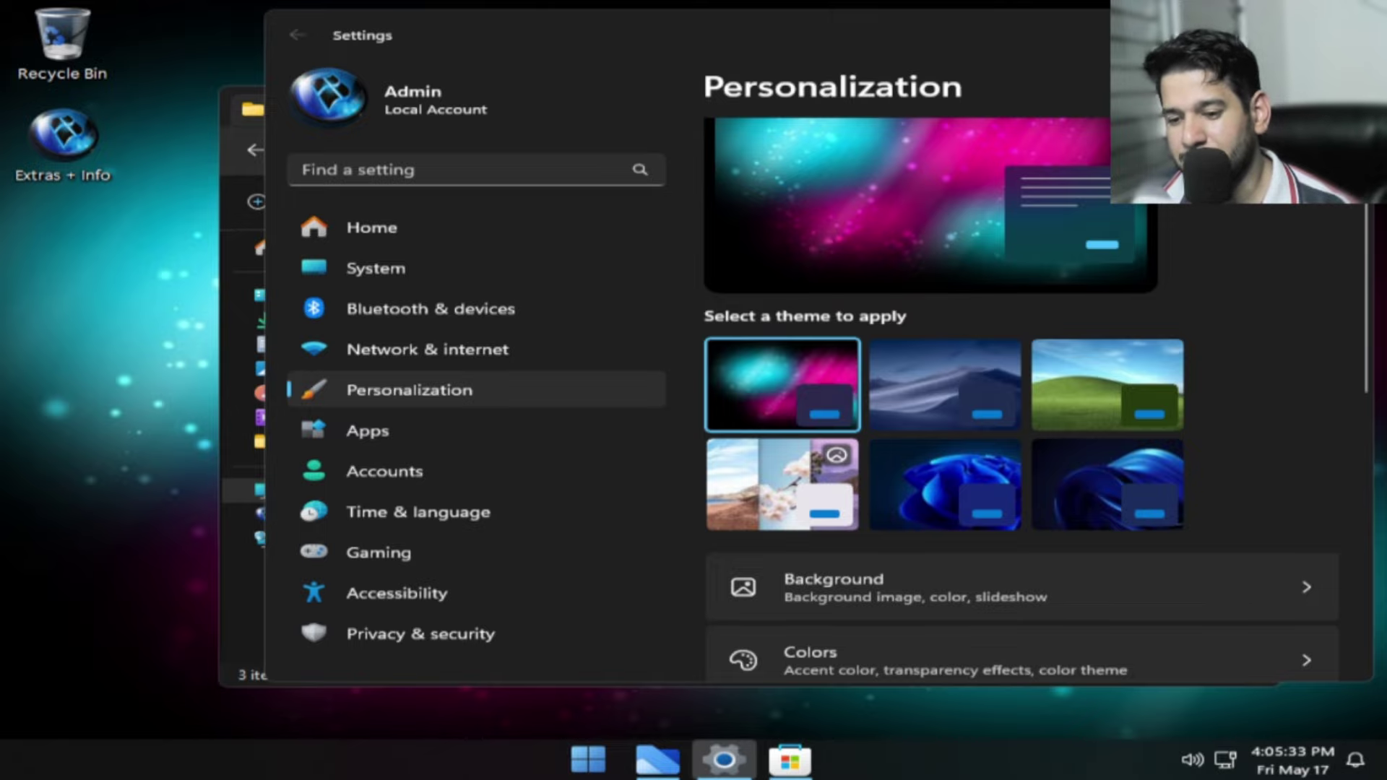
{"action": "key", "text": "alt+F4"}
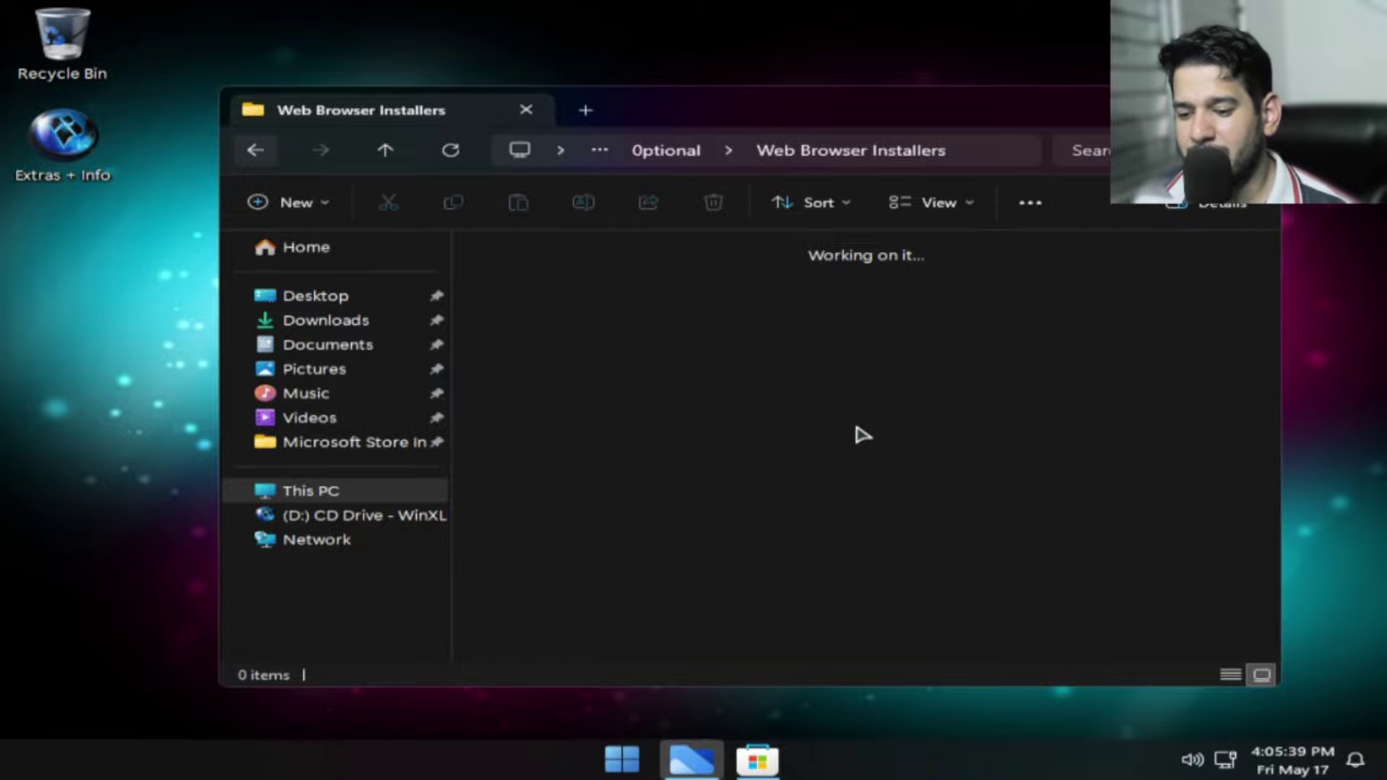
Step: Open Microsoft Store from the taskbar, then open the Wallpaper item in the Optional folder
{"action": "left_click", "coordinate": [776, 753]}
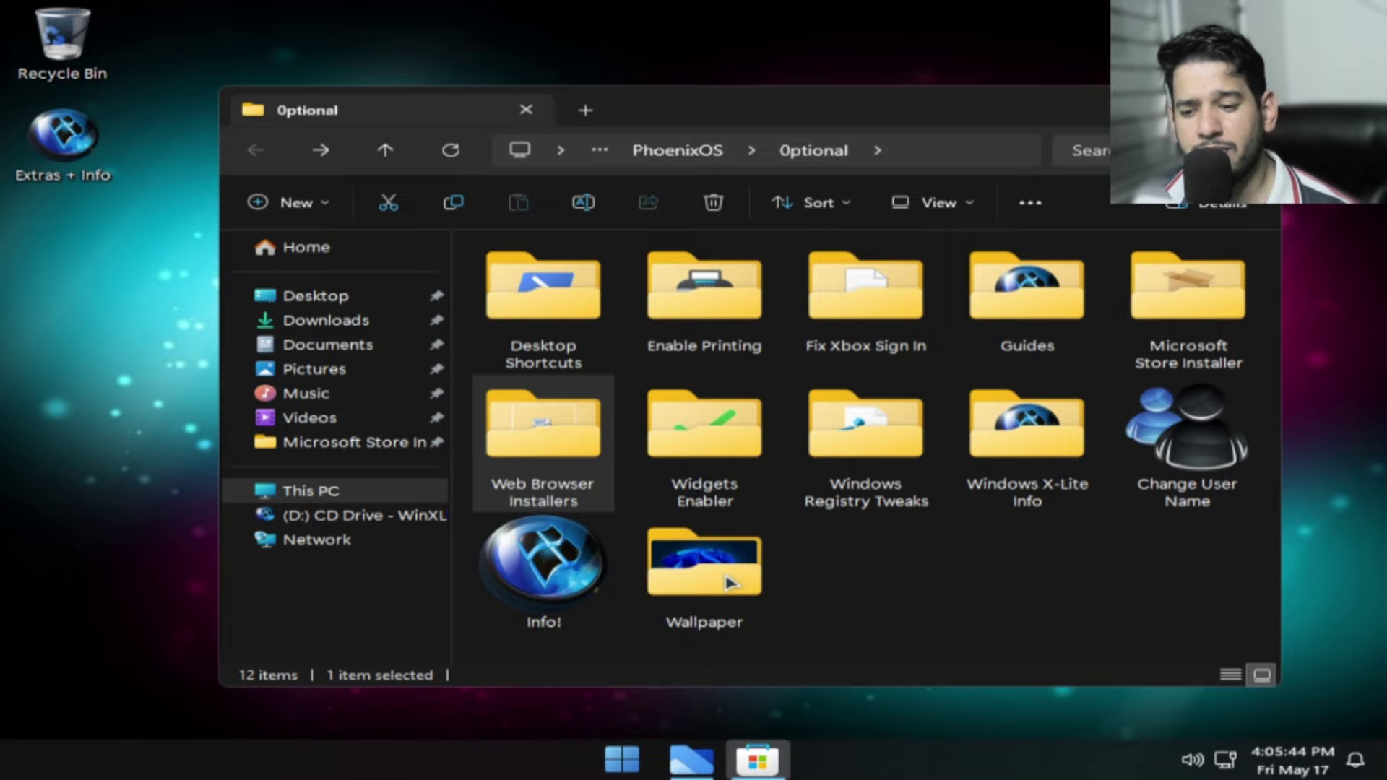
{"action": "double_click", "coordinate": [729, 583]}
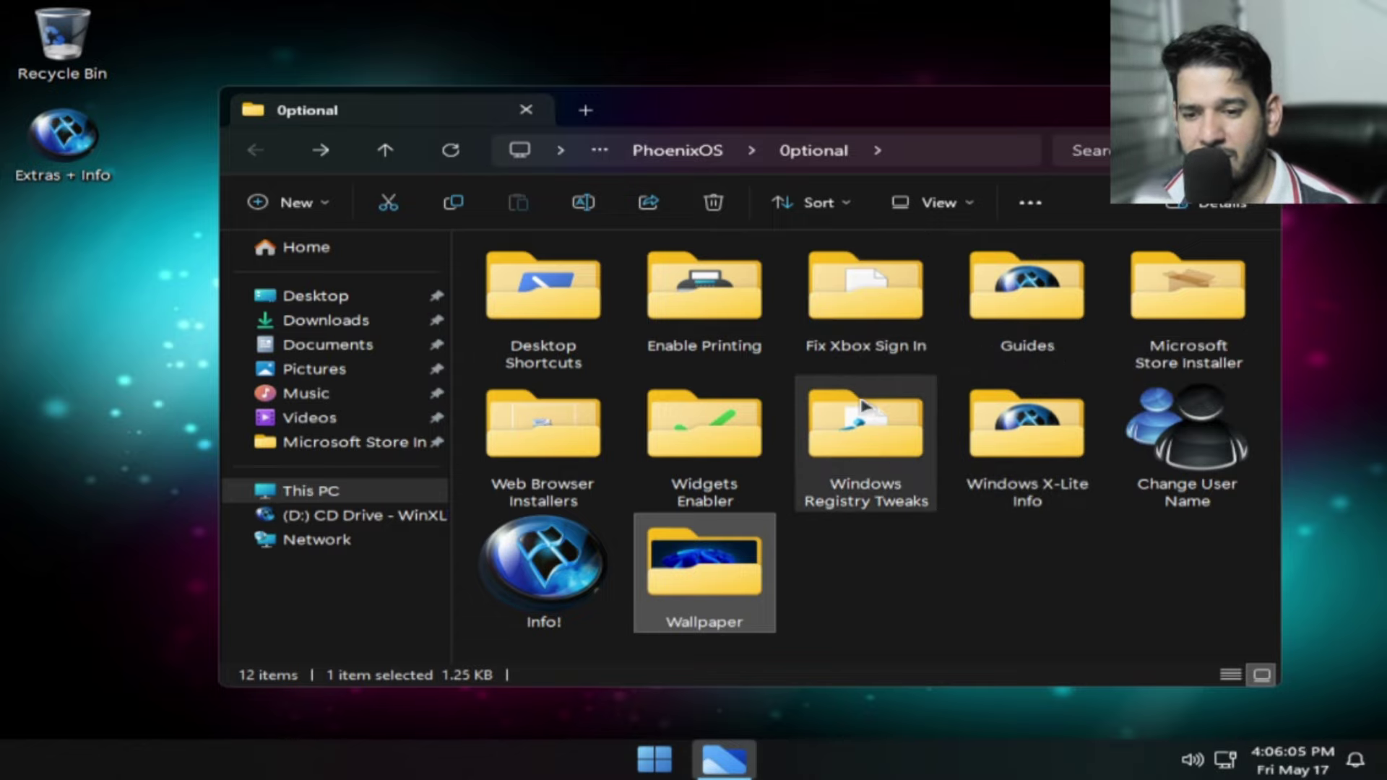
Step: Read Fix Xbox Sign In Info.txt in a maximized Notepad, then close Notepad
{"action": "left_click", "coordinate": [872, 323]}
{"action": "double_click", "coordinate": [872, 323]}
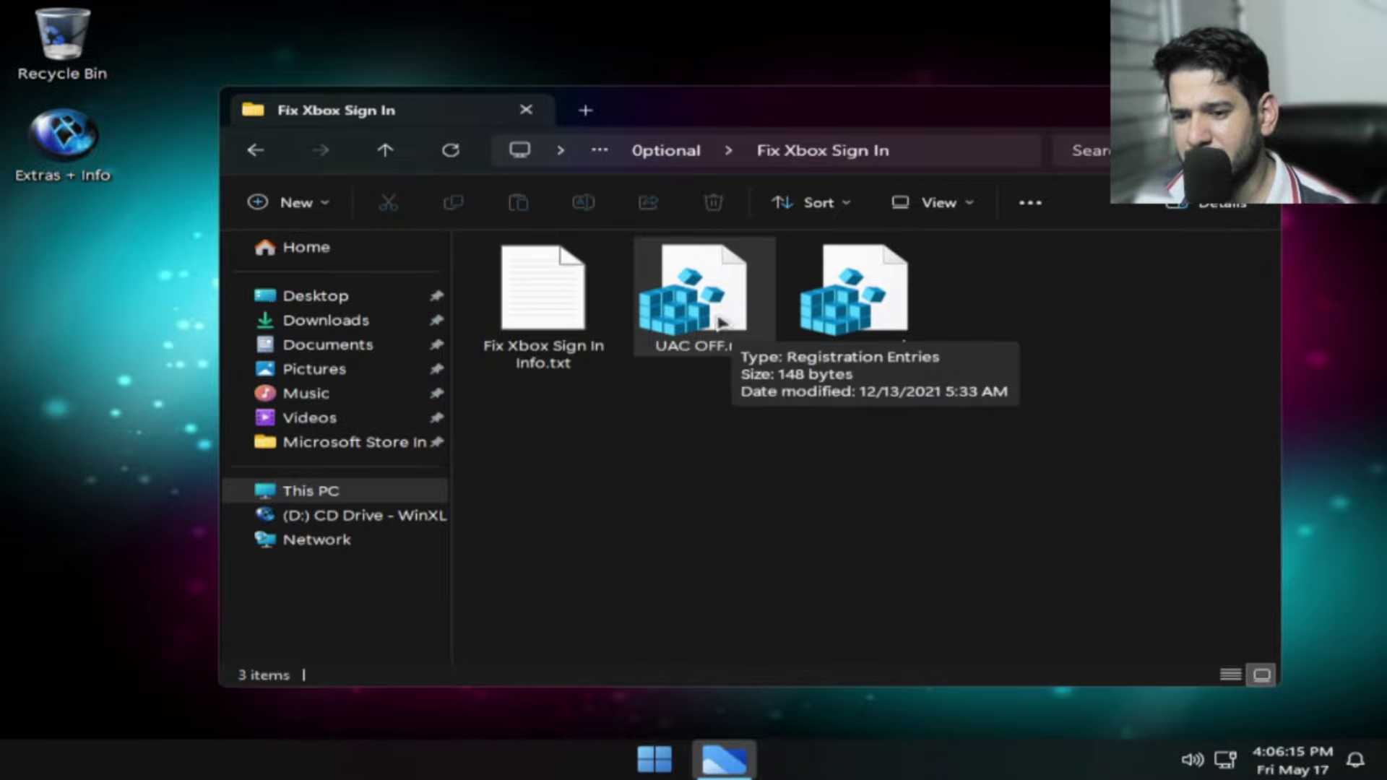
{"action": "left_click", "coordinate": [569, 327]}
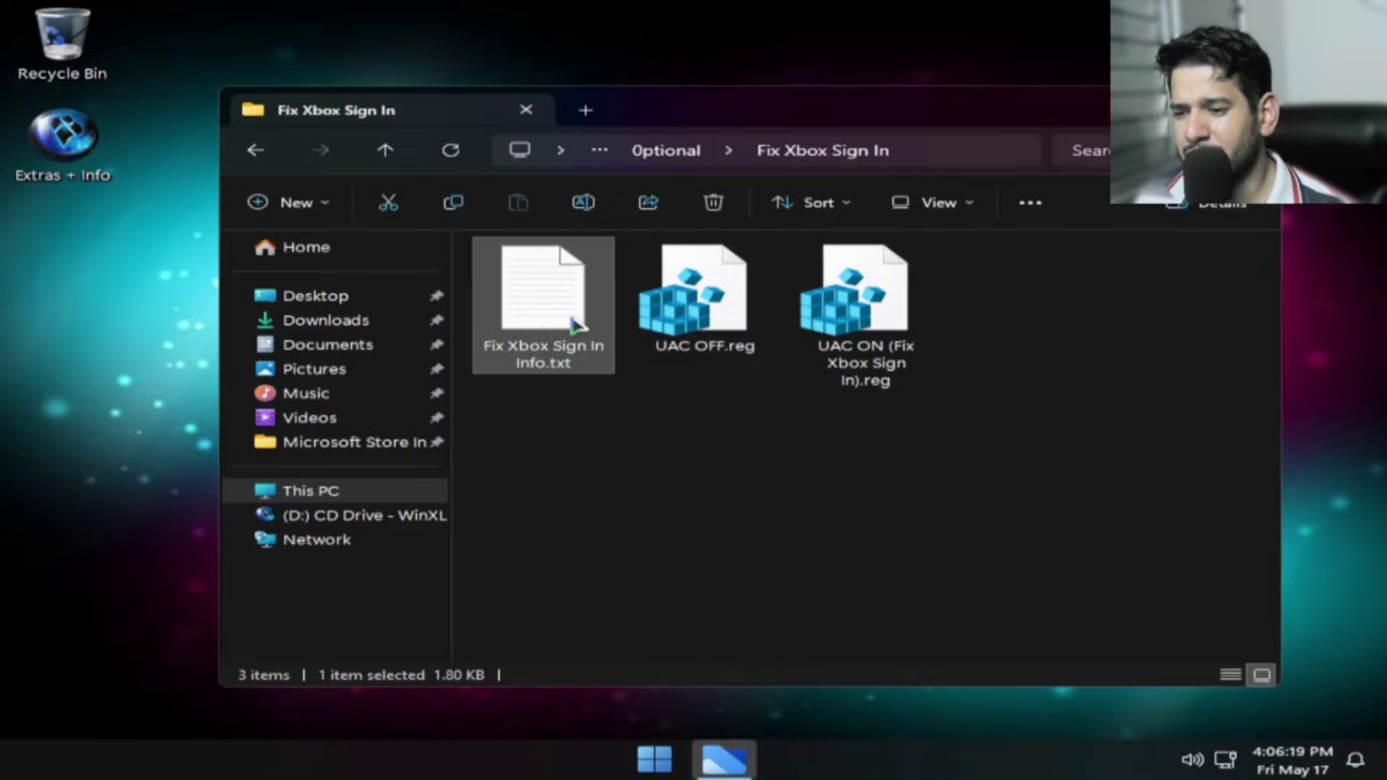
{"action": "double_click", "coordinate": [578, 325]}
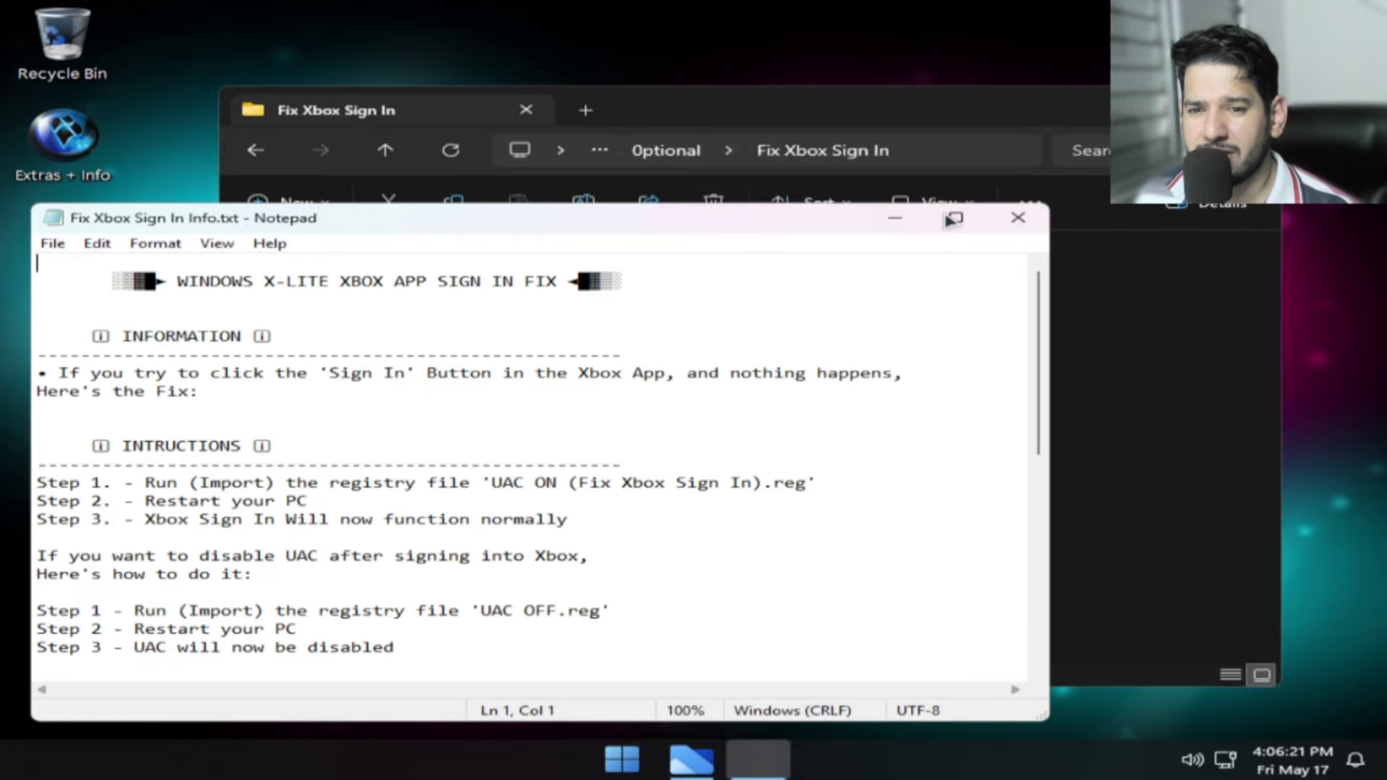
{"action": "left_click", "coordinate": [955, 219]}
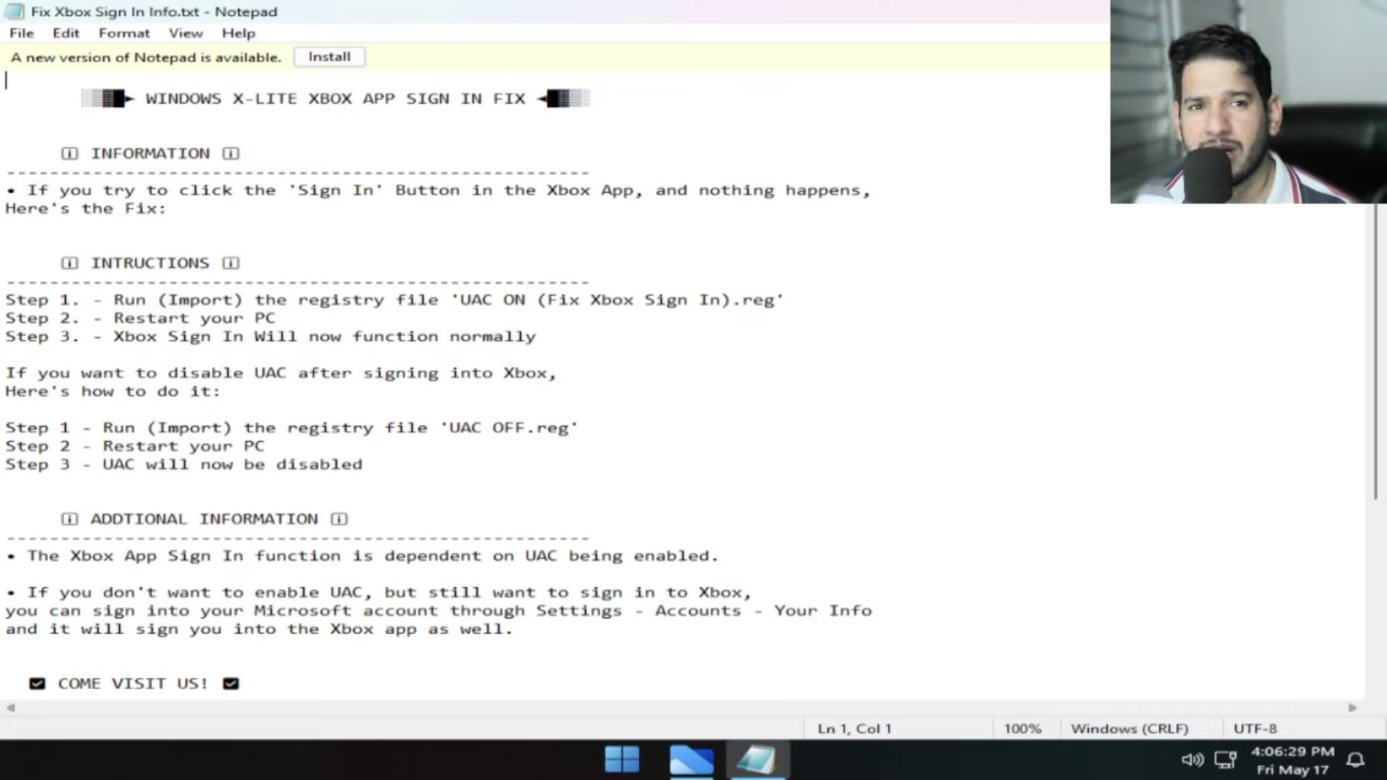
{"action": "key", "text": "alt+F4"}
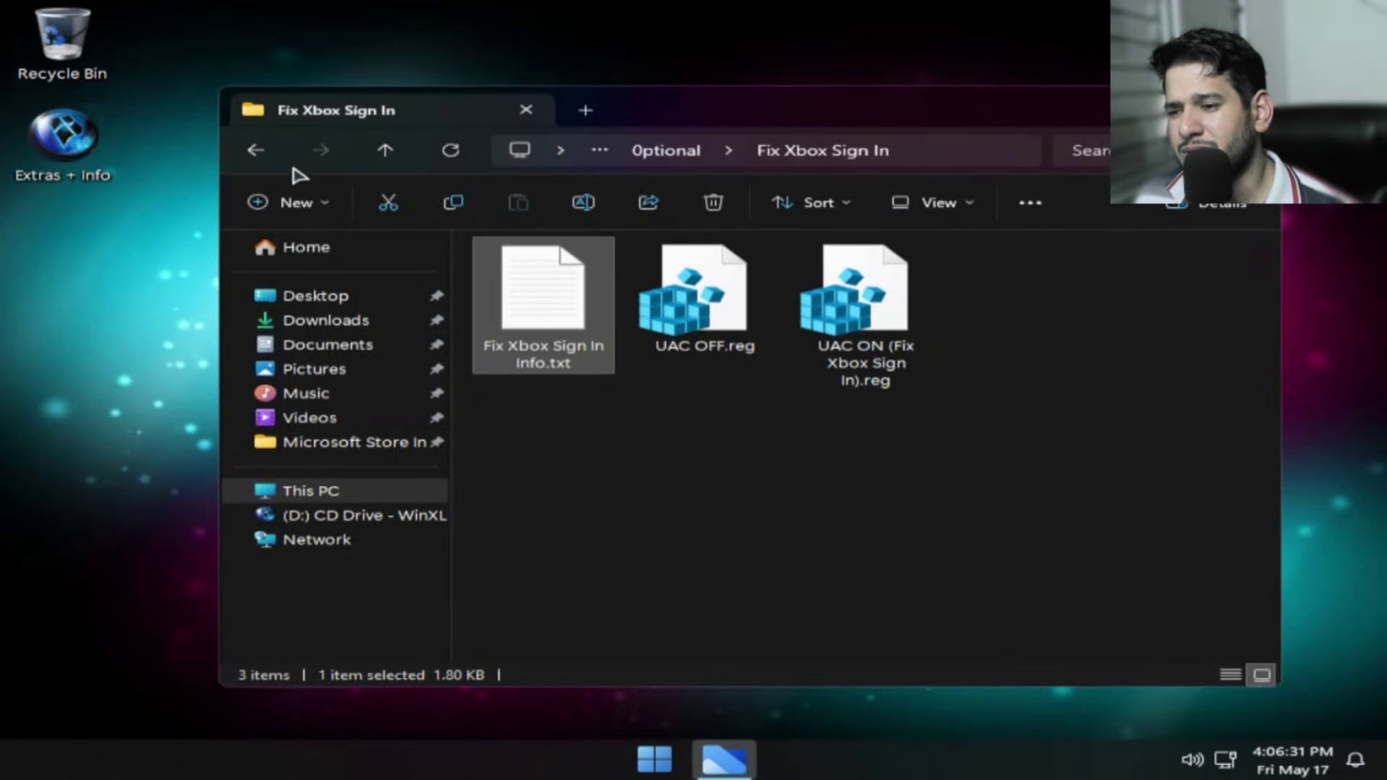
Step: Look inside the Enable Printing folder and return to Optional
{"action": "left_click", "coordinate": [256, 154]}
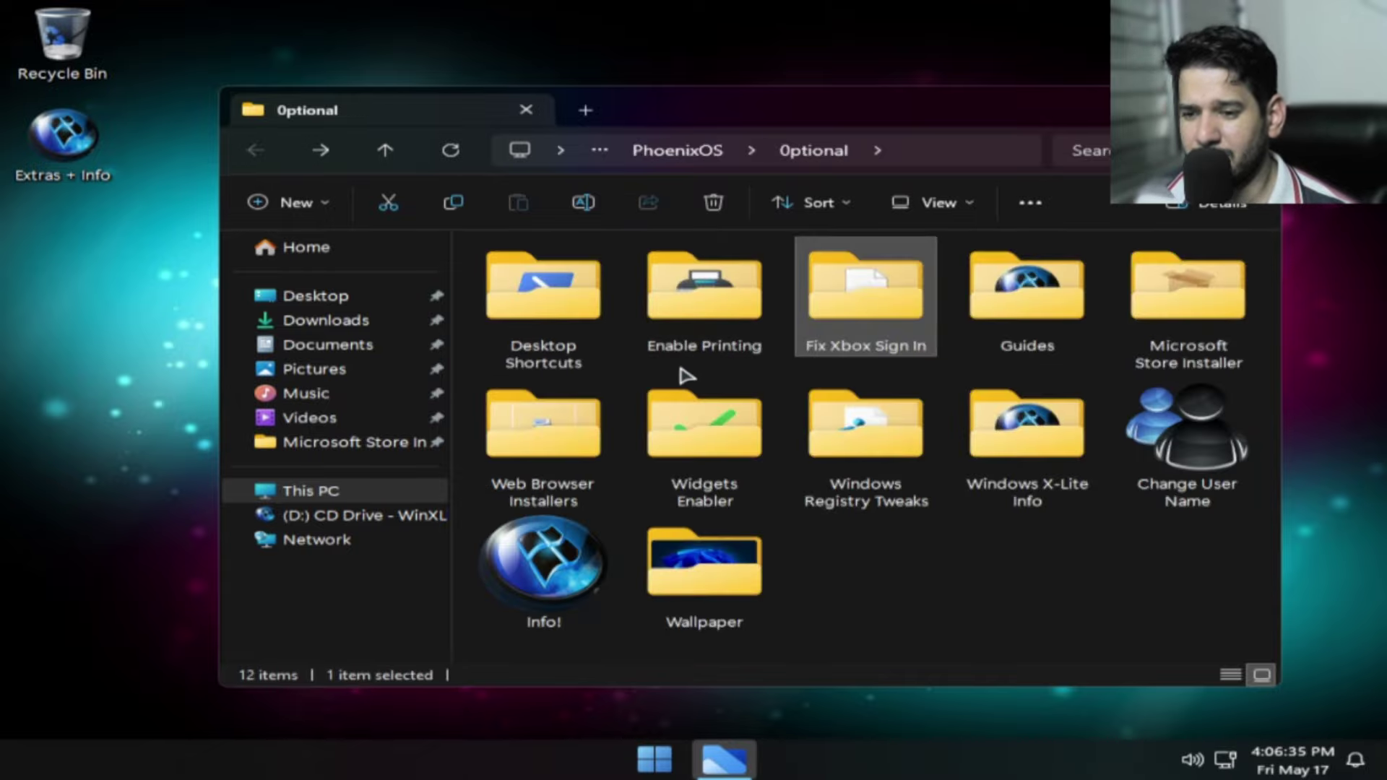
{"action": "double_click", "coordinate": [690, 331]}
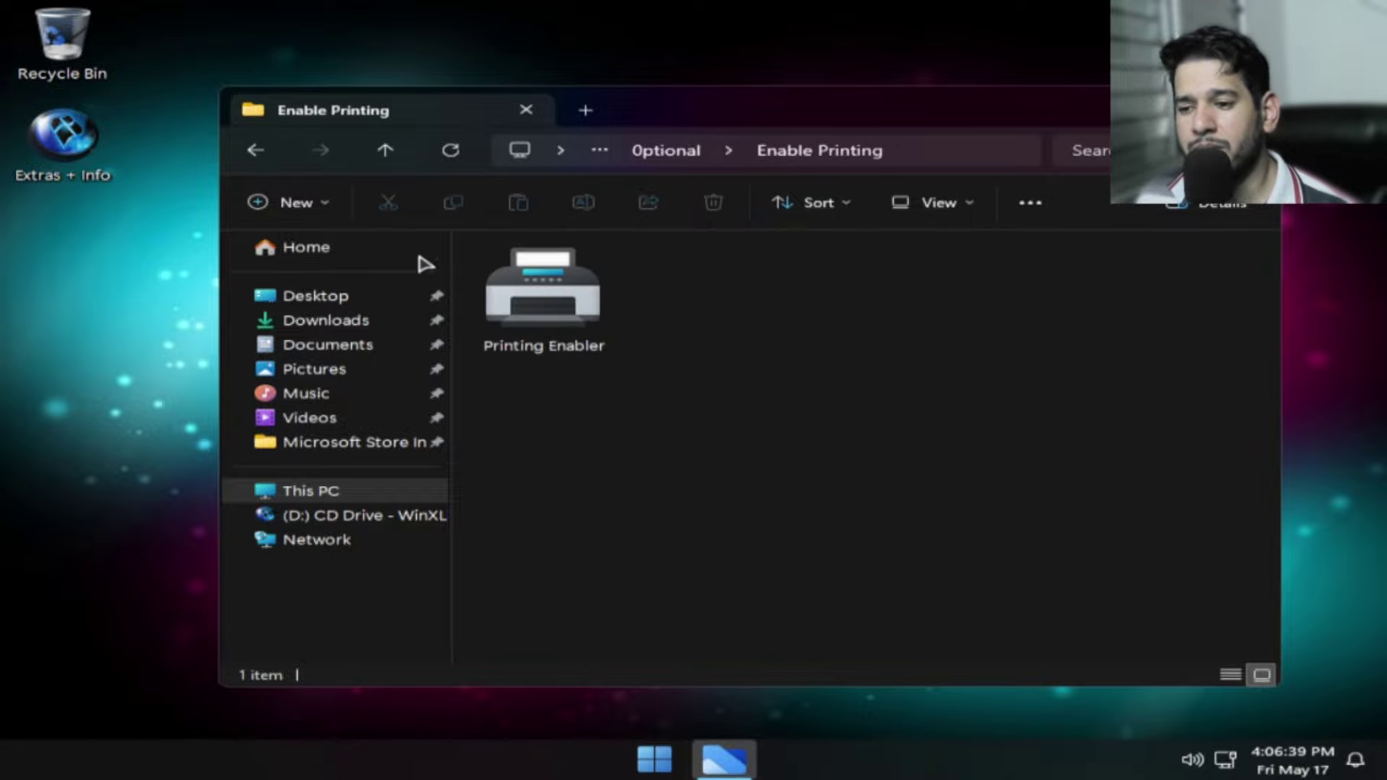
{"action": "left_click", "coordinate": [258, 153]}
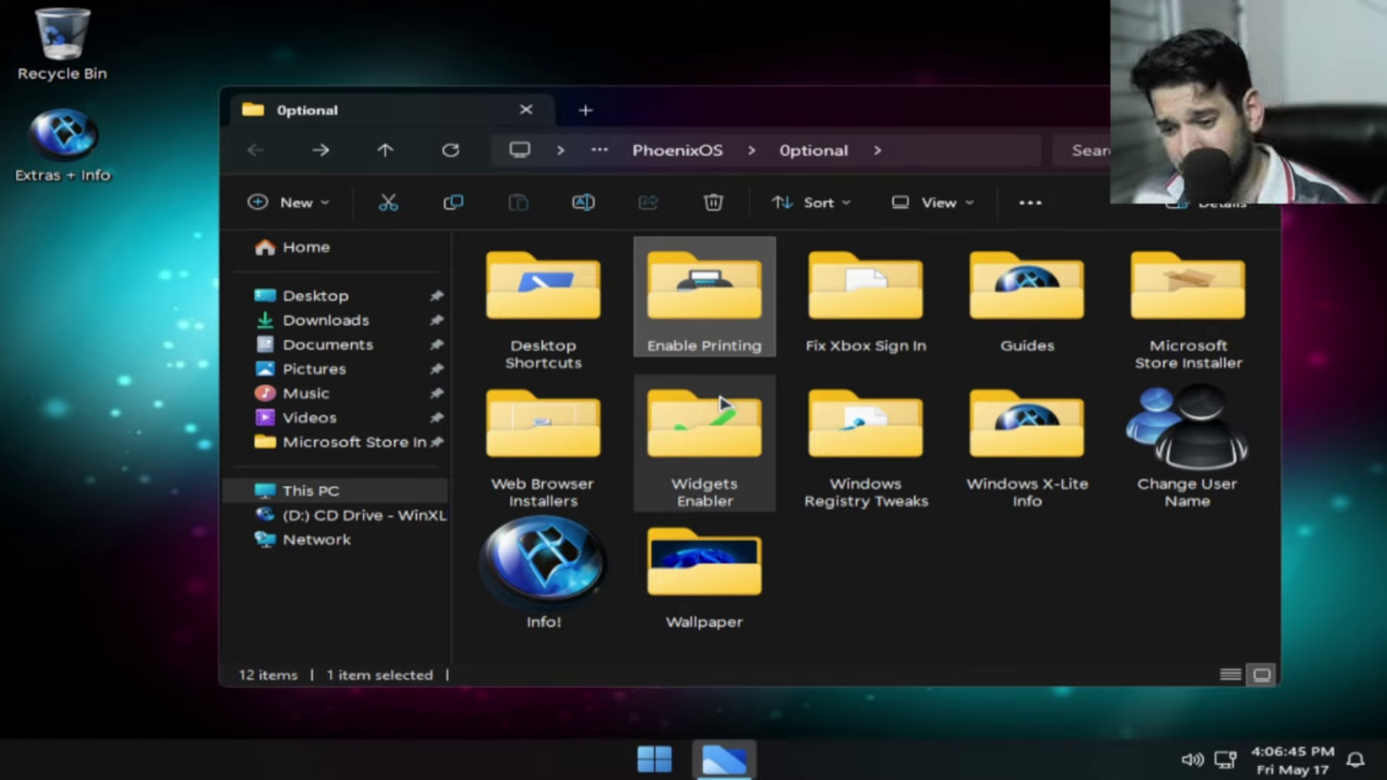
Step: Browse the Desktop Shortcuts folder, select the Power shortcut, and go back to Optional
{"action": "mouse_move", "coordinate": [718, 445]}
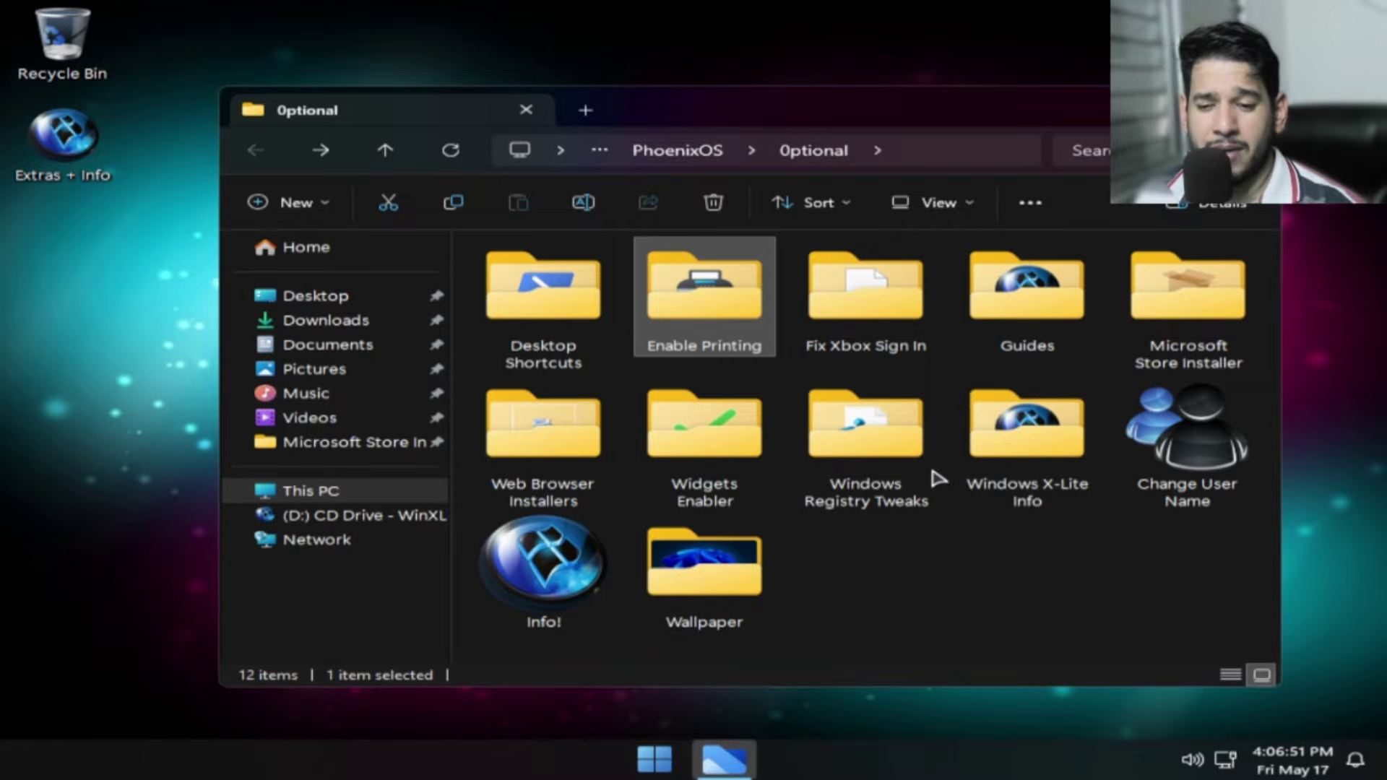
{"action": "left_click", "coordinate": [576, 320]}
{"action": "double_click", "coordinate": [576, 318]}
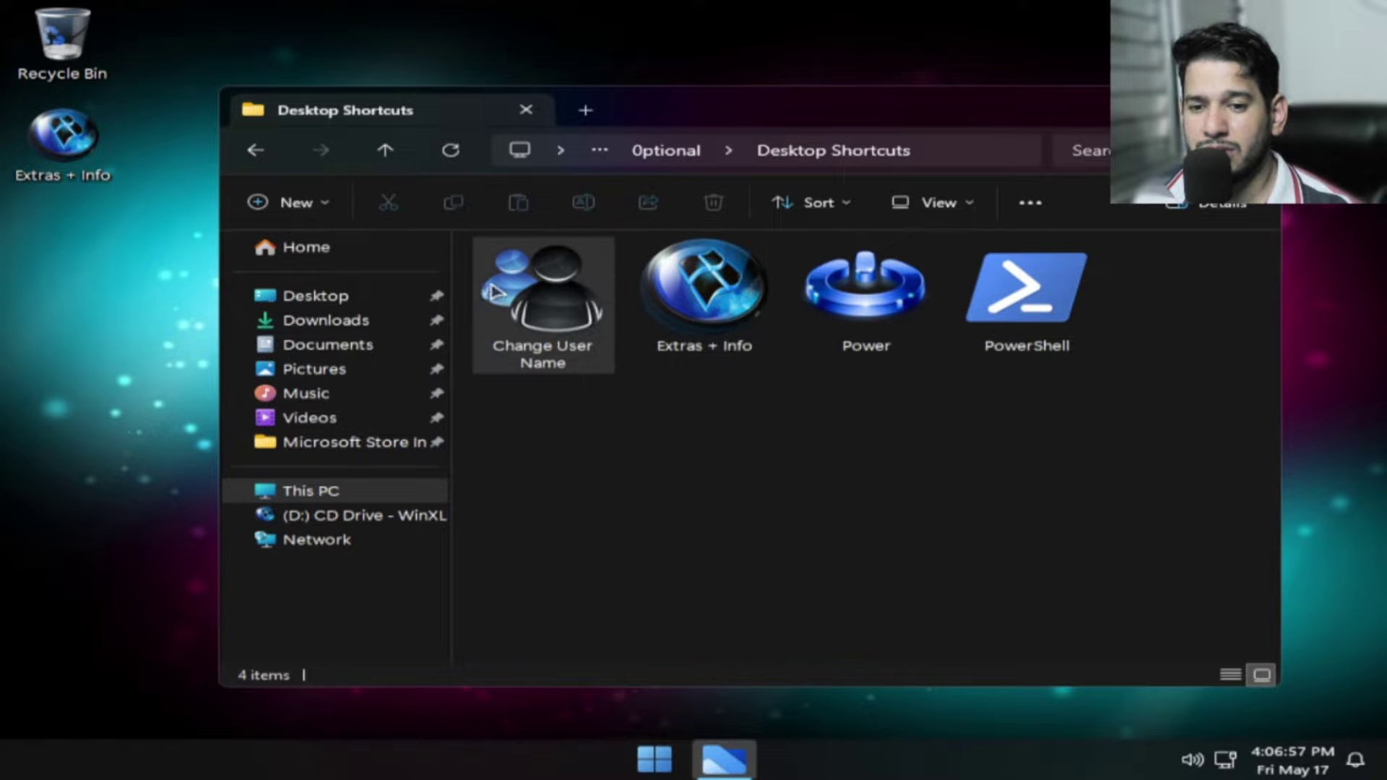
{"action": "left_click", "coordinate": [874, 331]}
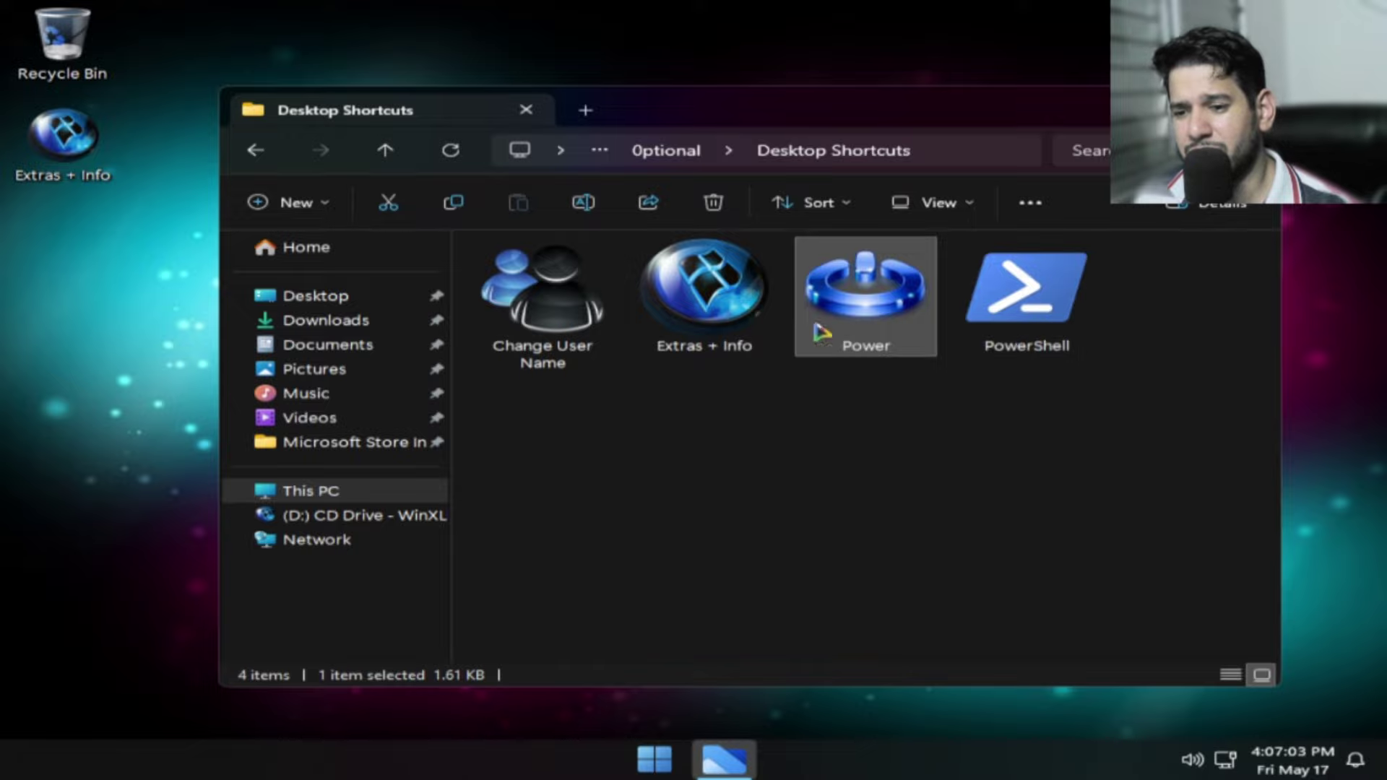
{"action": "left_click", "coordinate": [260, 149]}
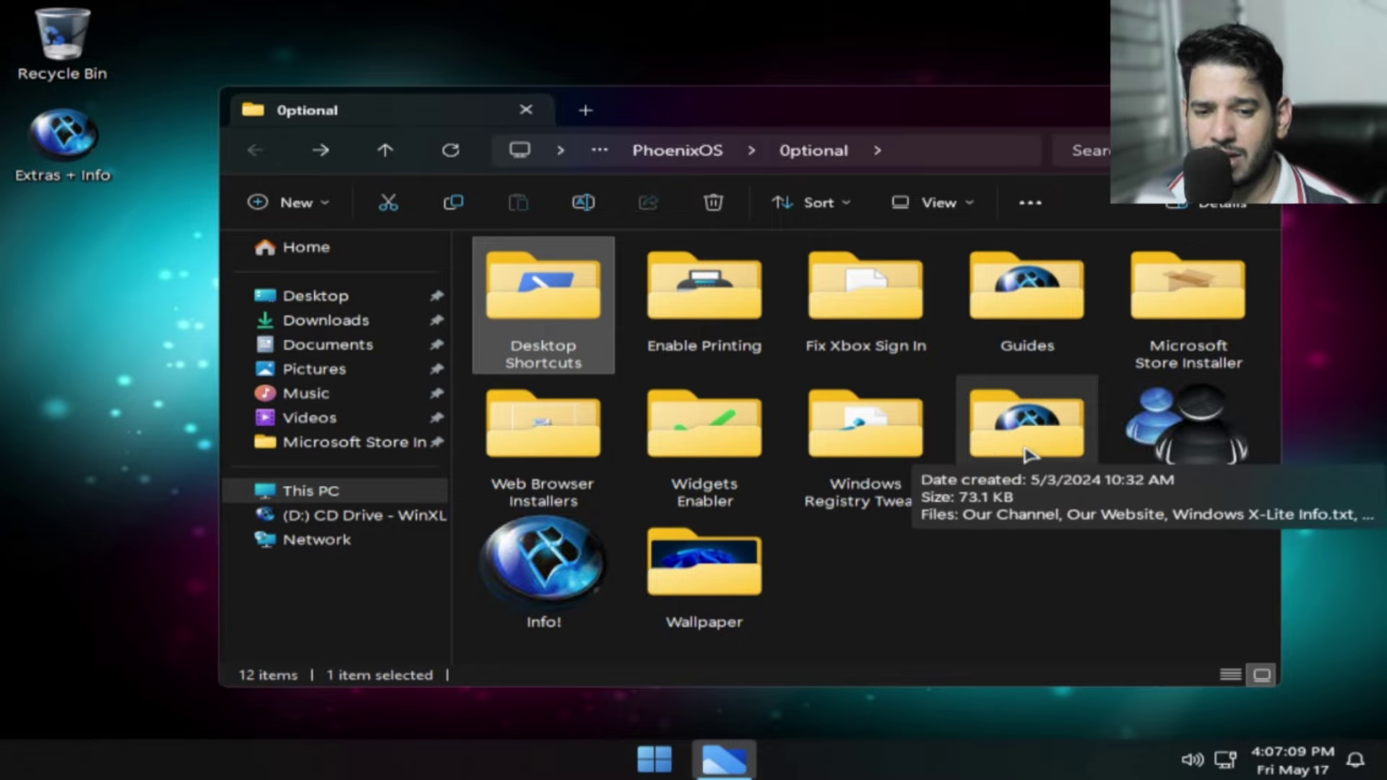
Step: Open the Windows X-Lite Info folder full screen and select the windowsxlite.com.jpg image
{"action": "double_click", "coordinate": [1029, 454]}
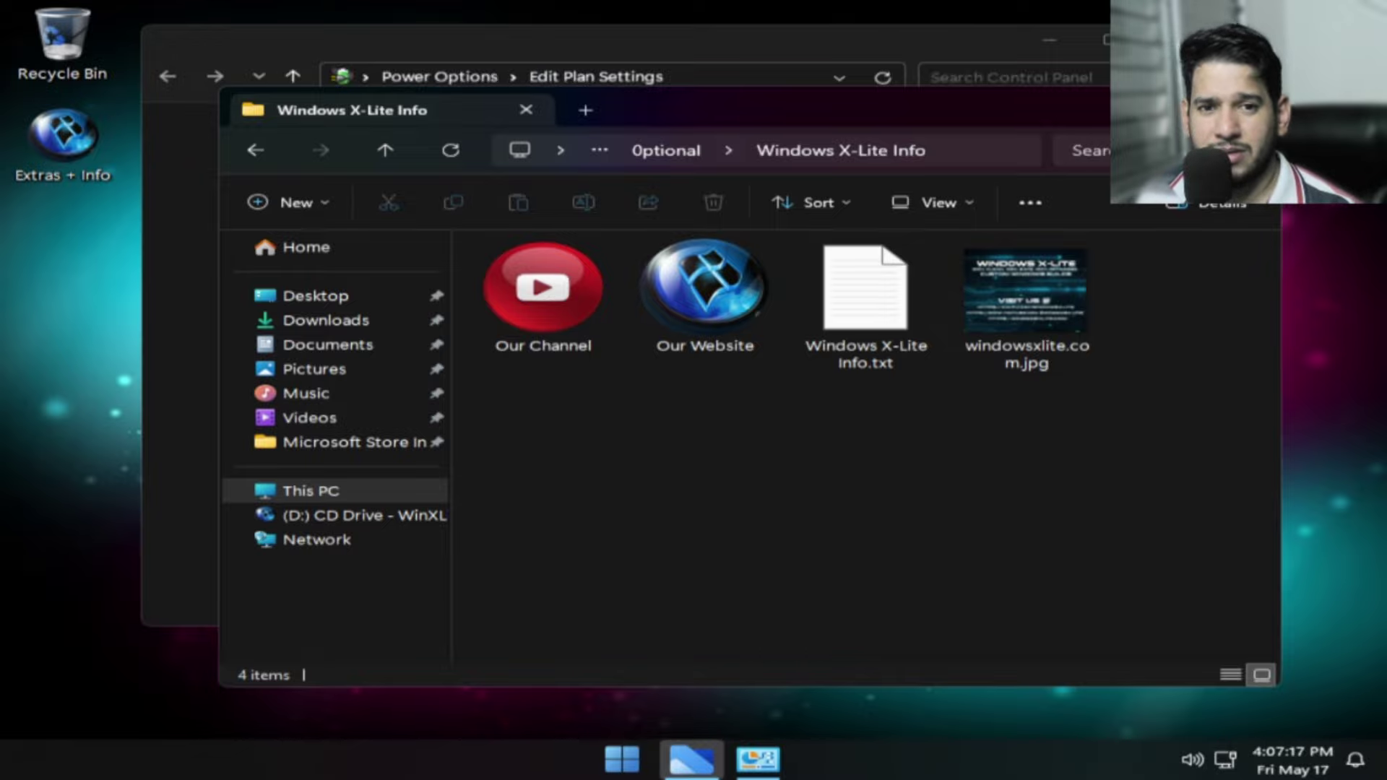
{"action": "left_click", "coordinate": [1205, 110]}
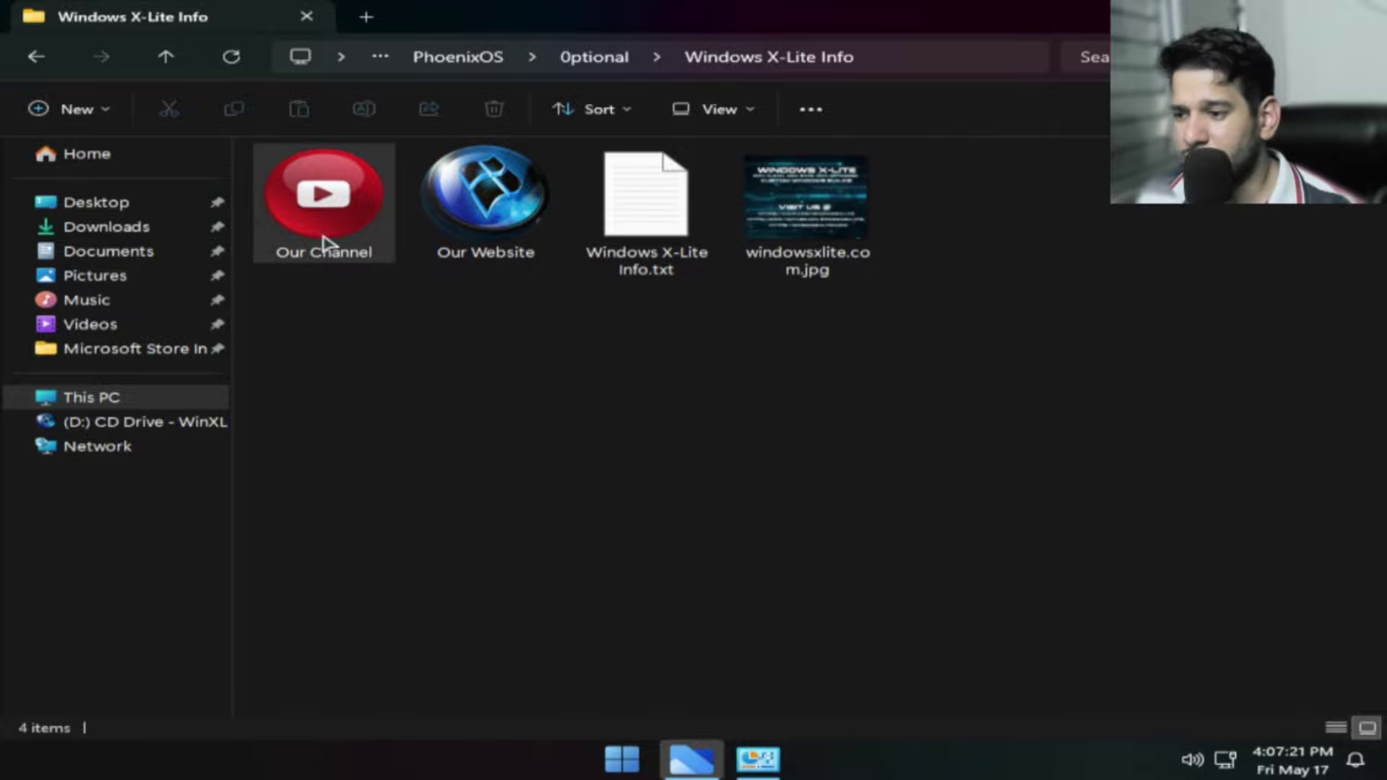
{"action": "mouse_move", "coordinate": [328, 242]}
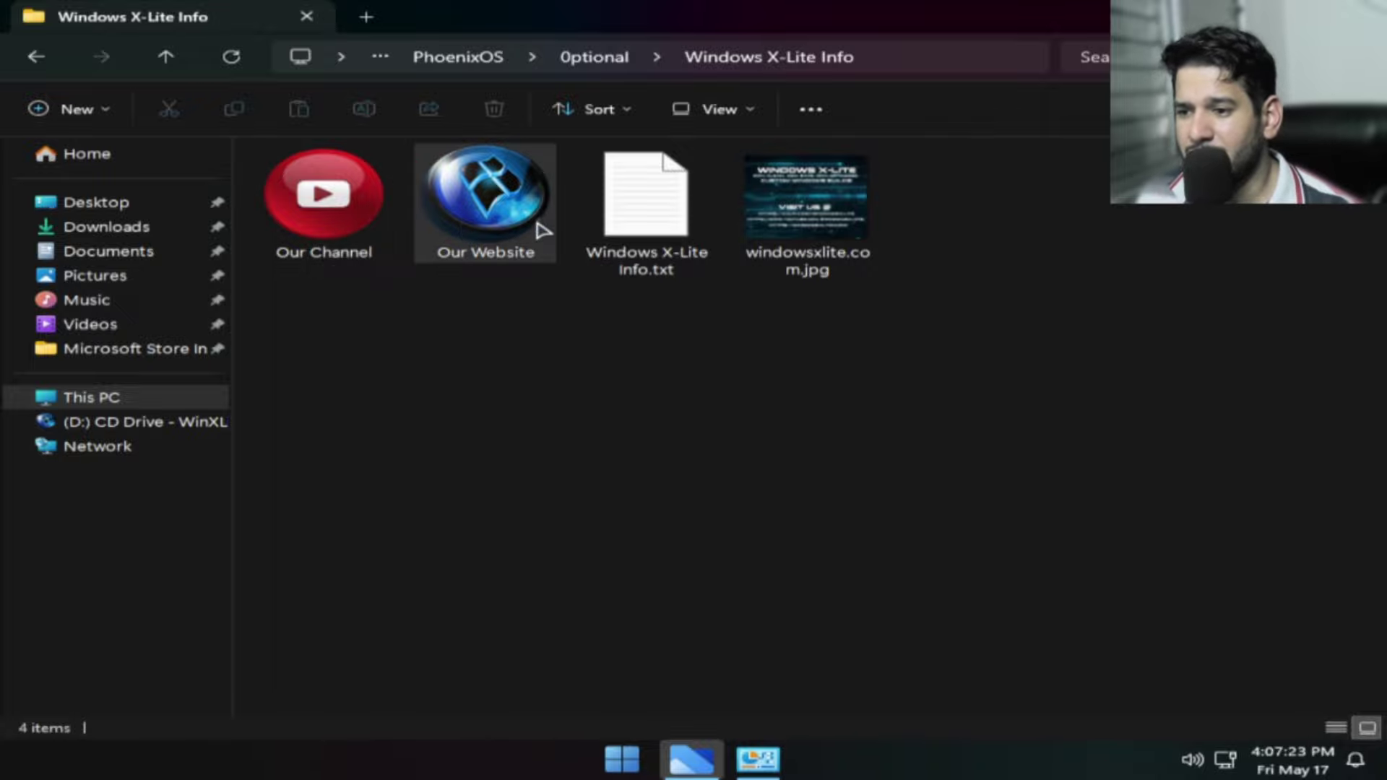
{"action": "mouse_move", "coordinate": [477, 220]}
{"action": "left_click", "coordinate": [752, 241]}
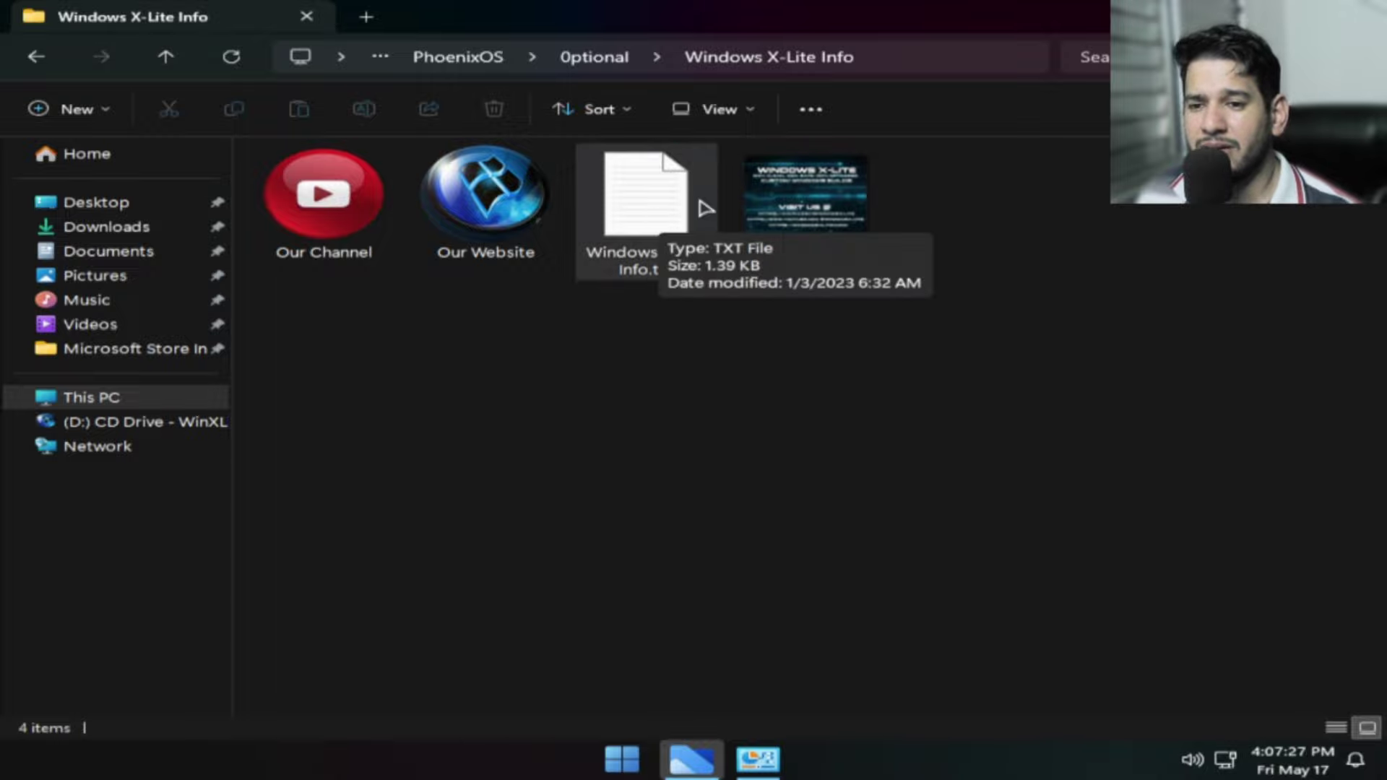
Step: Read Windows X-Lite Info.txt in a maximized Notepad window, then close it
{"action": "left_click", "coordinate": [646, 237]}
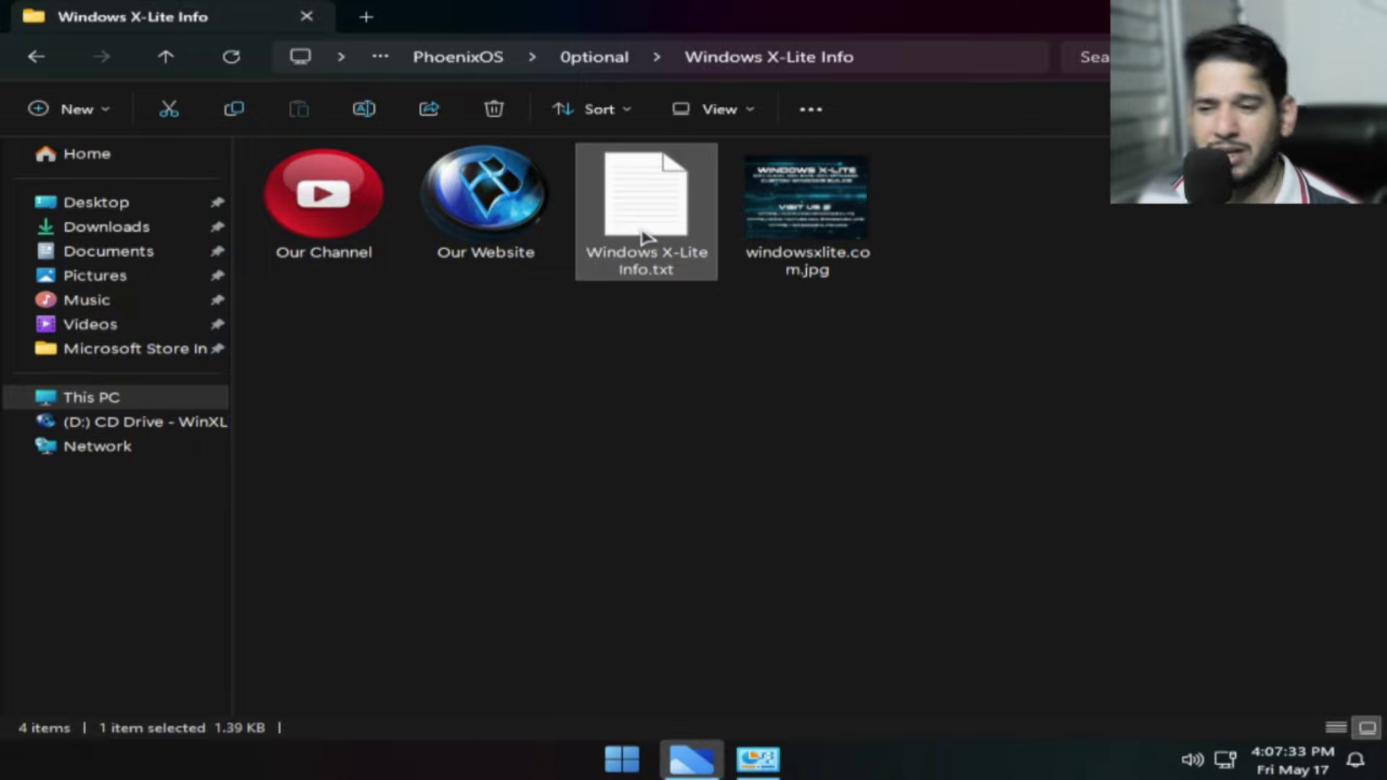
{"action": "double_click", "coordinate": [645, 237]}
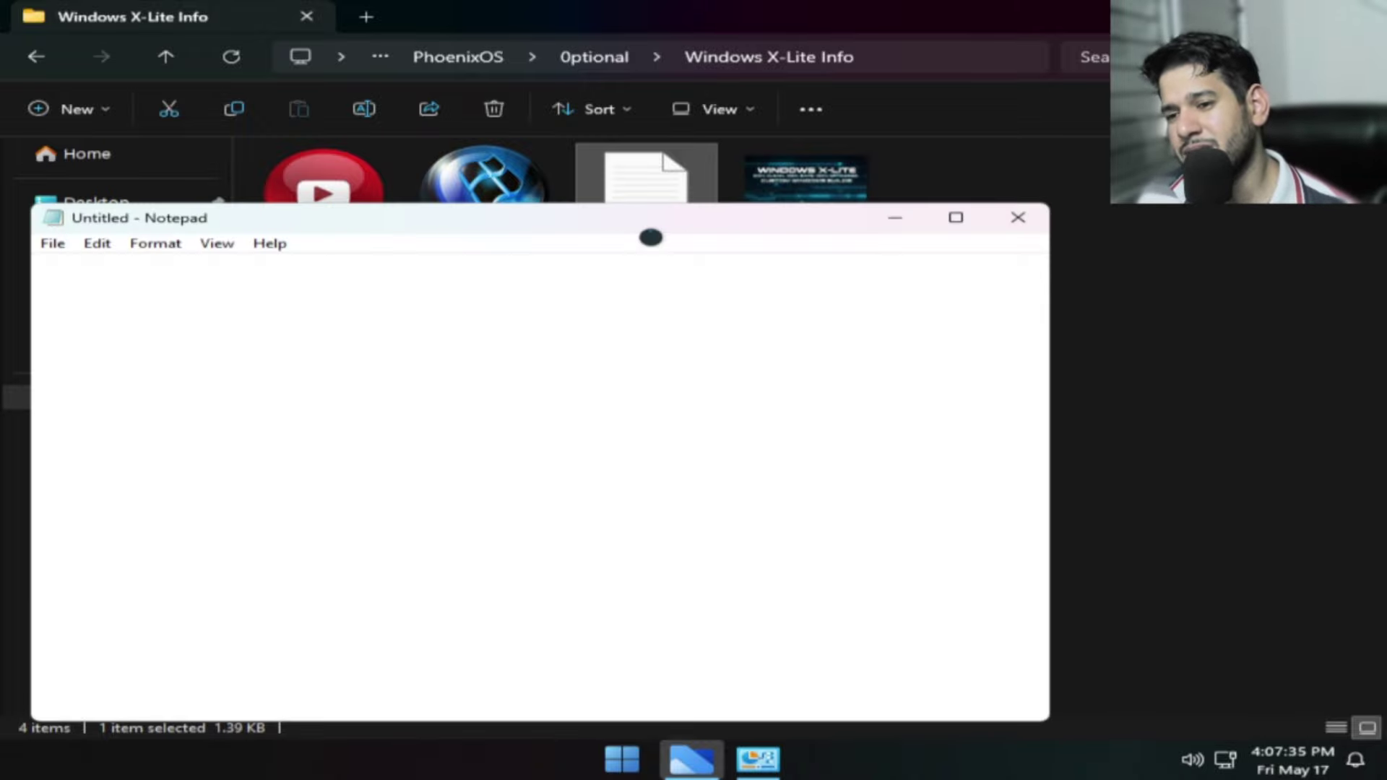
{"action": "left_click", "coordinate": [956, 217]}
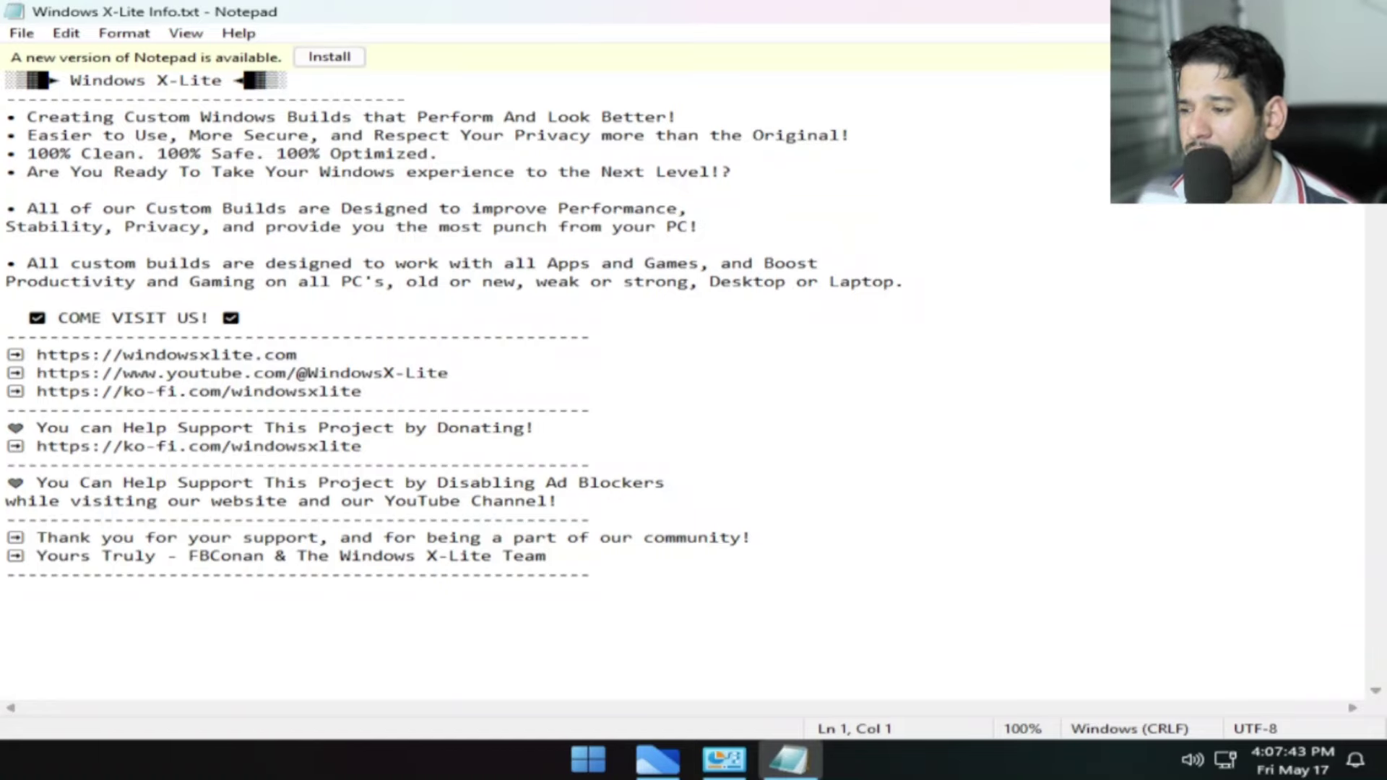
{"action": "key", "text": "alt+F4"}
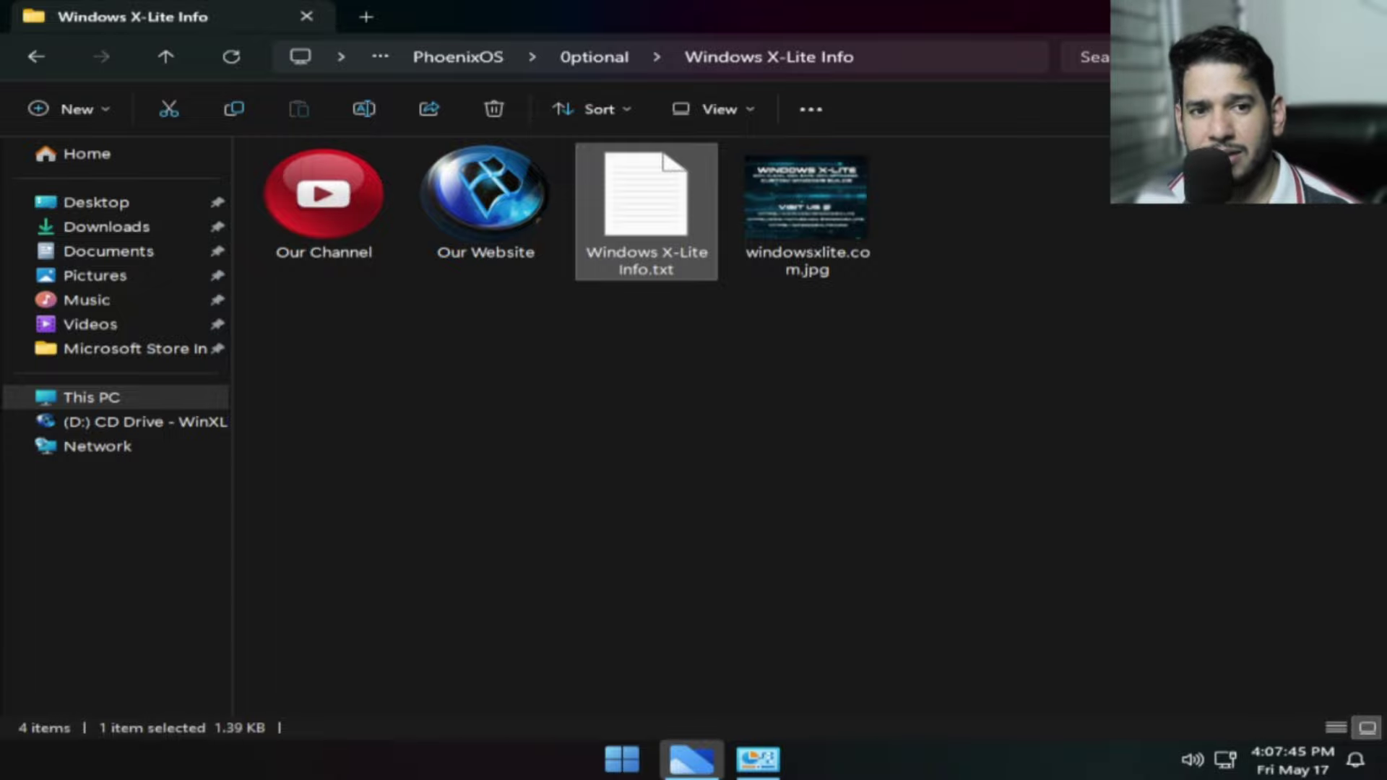
Step: Close the folder, switch the power plan from Balanced to Power saver, and close Power Options
{"action": "key", "text": "alt+F4"}
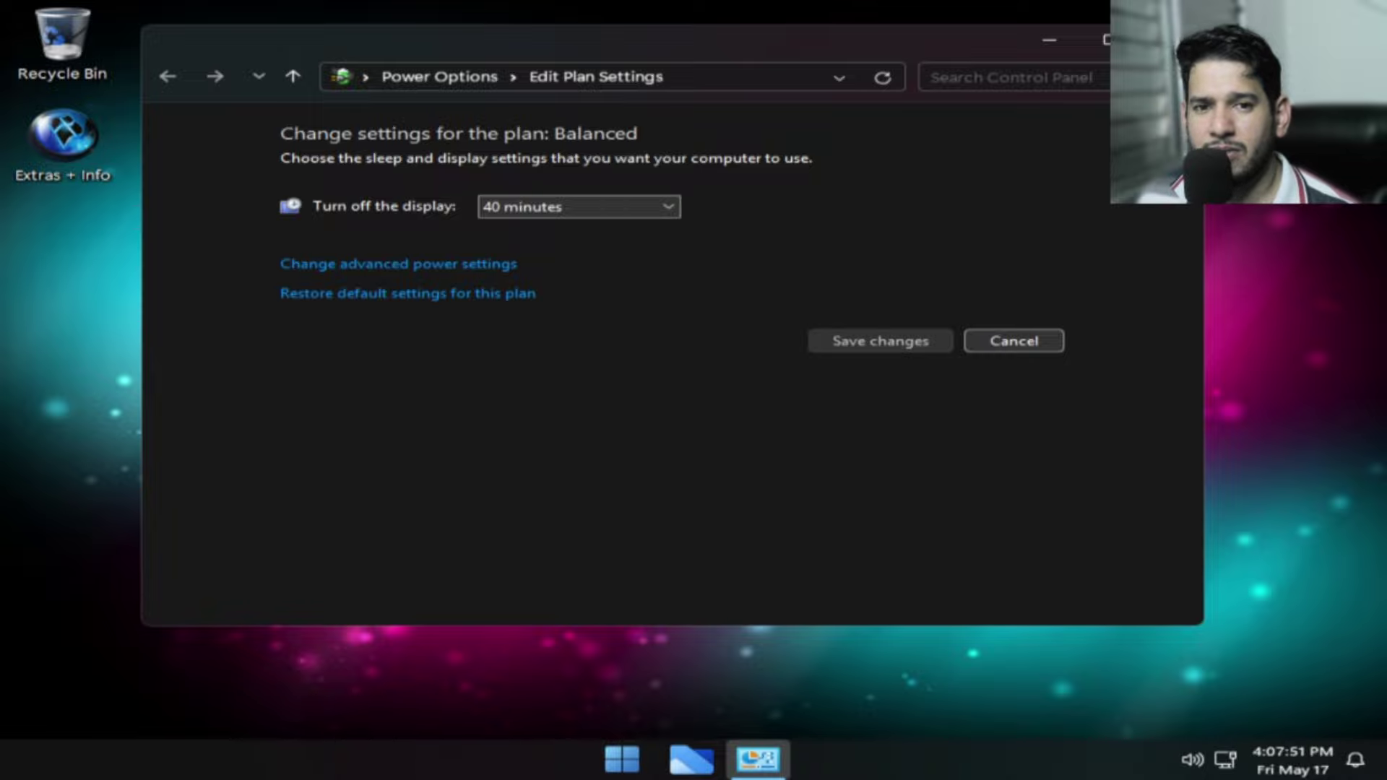
{"action": "left_click", "coordinate": [398, 78]}
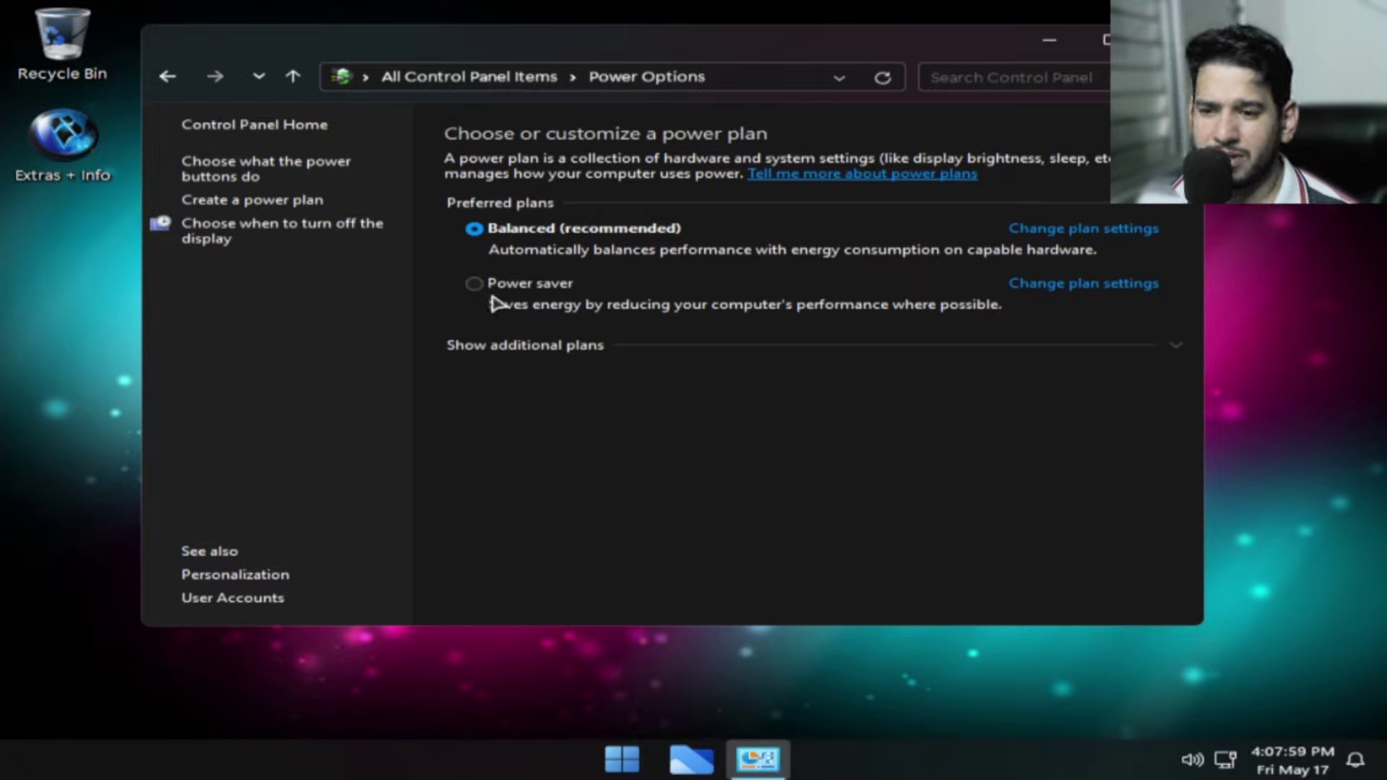
{"action": "left_click", "coordinate": [474, 283]}
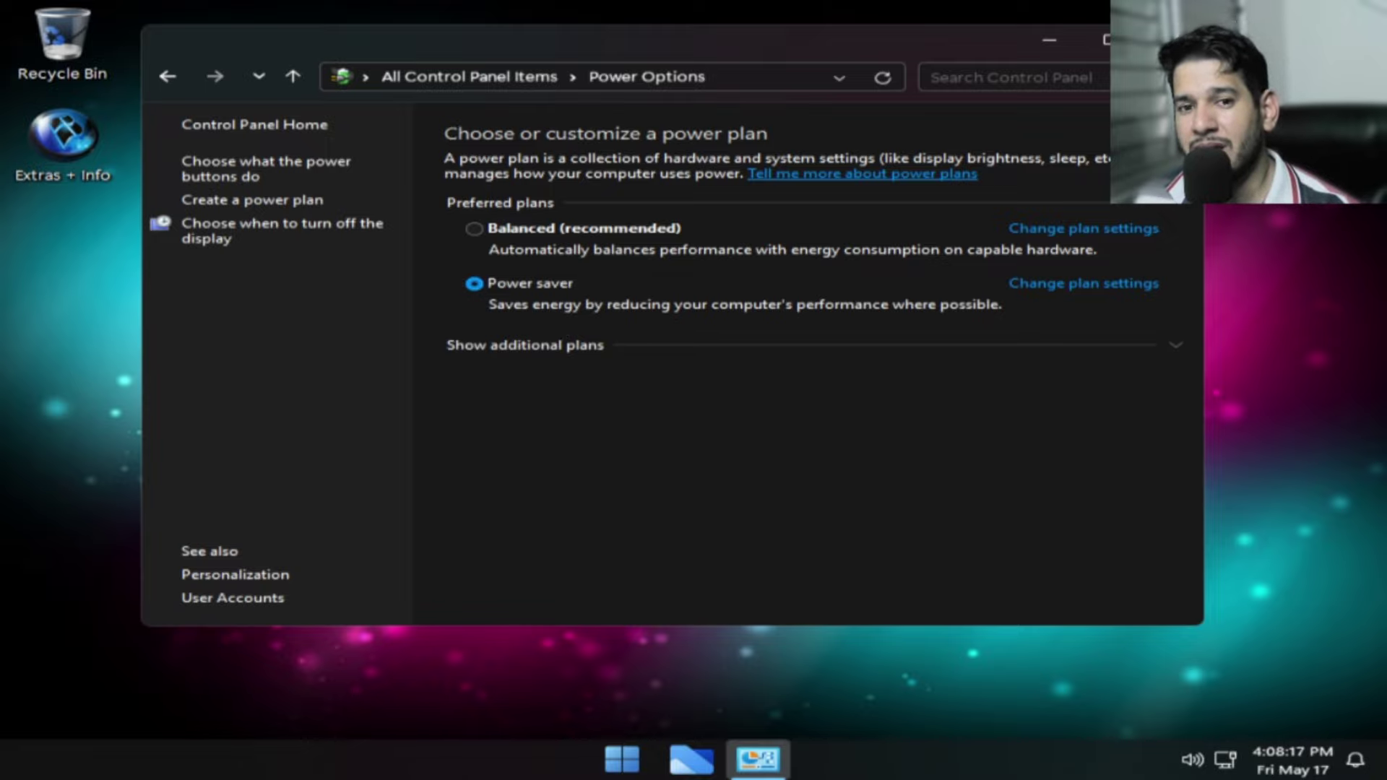
{"action": "key", "text": "alt+F4"}
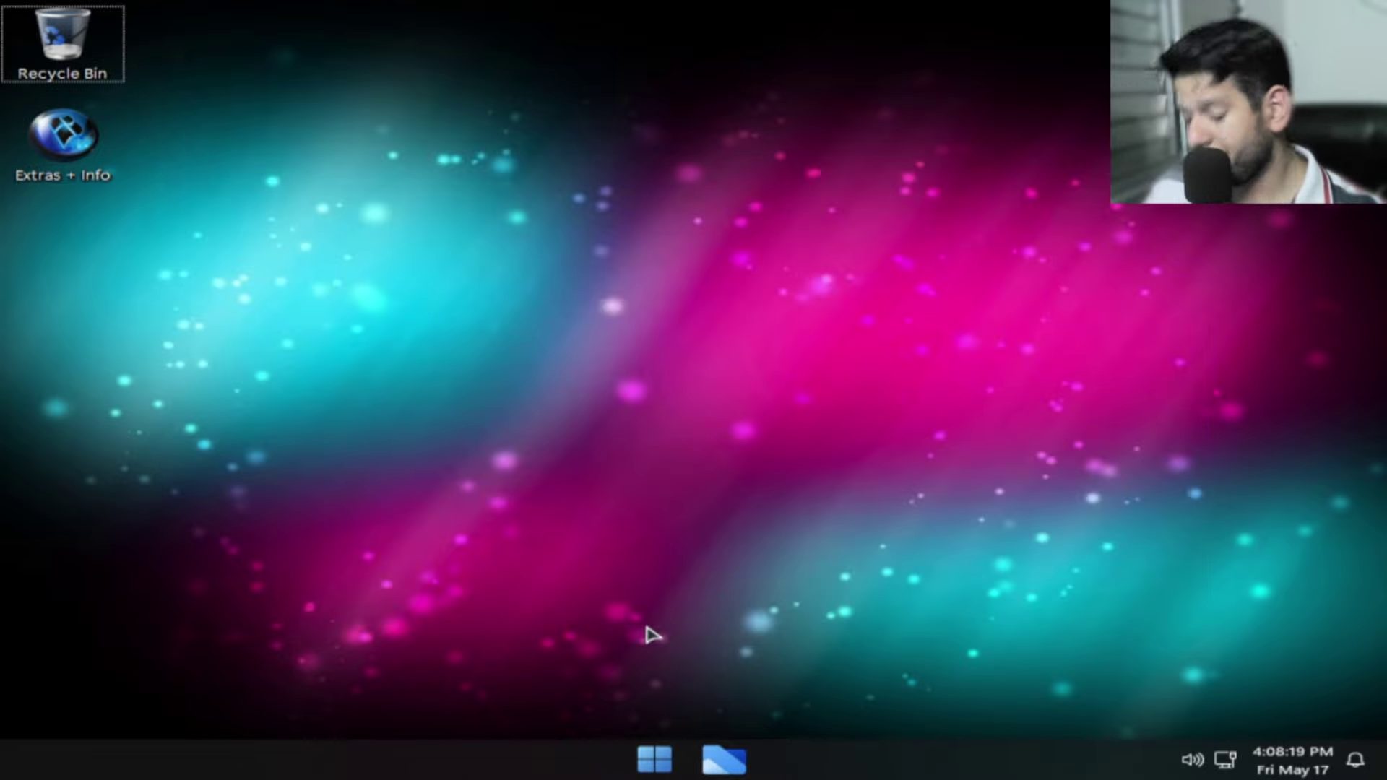
{"action": "key", "text": "super+e"}
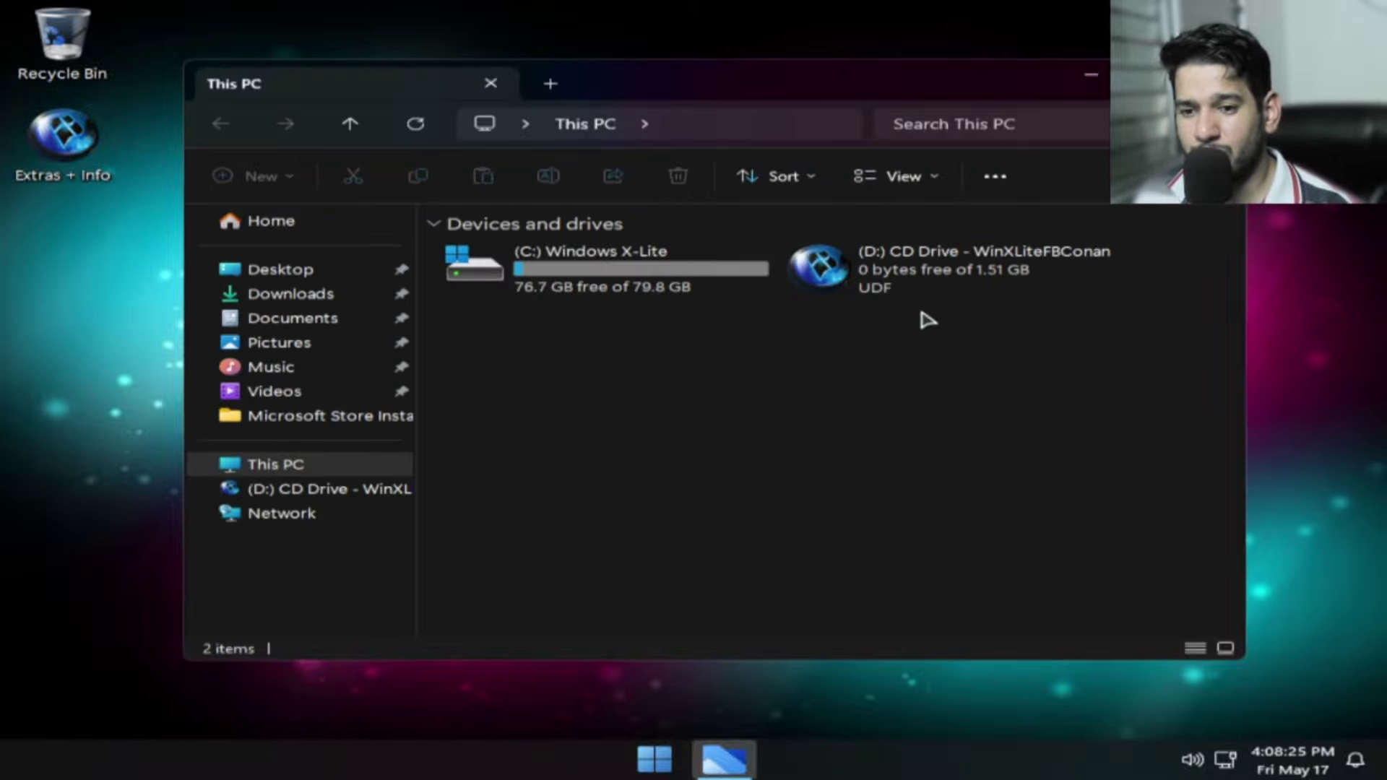
{"action": "left_click", "coordinate": [700, 289]}
{"action": "right_click", "coordinate": [700, 289]}
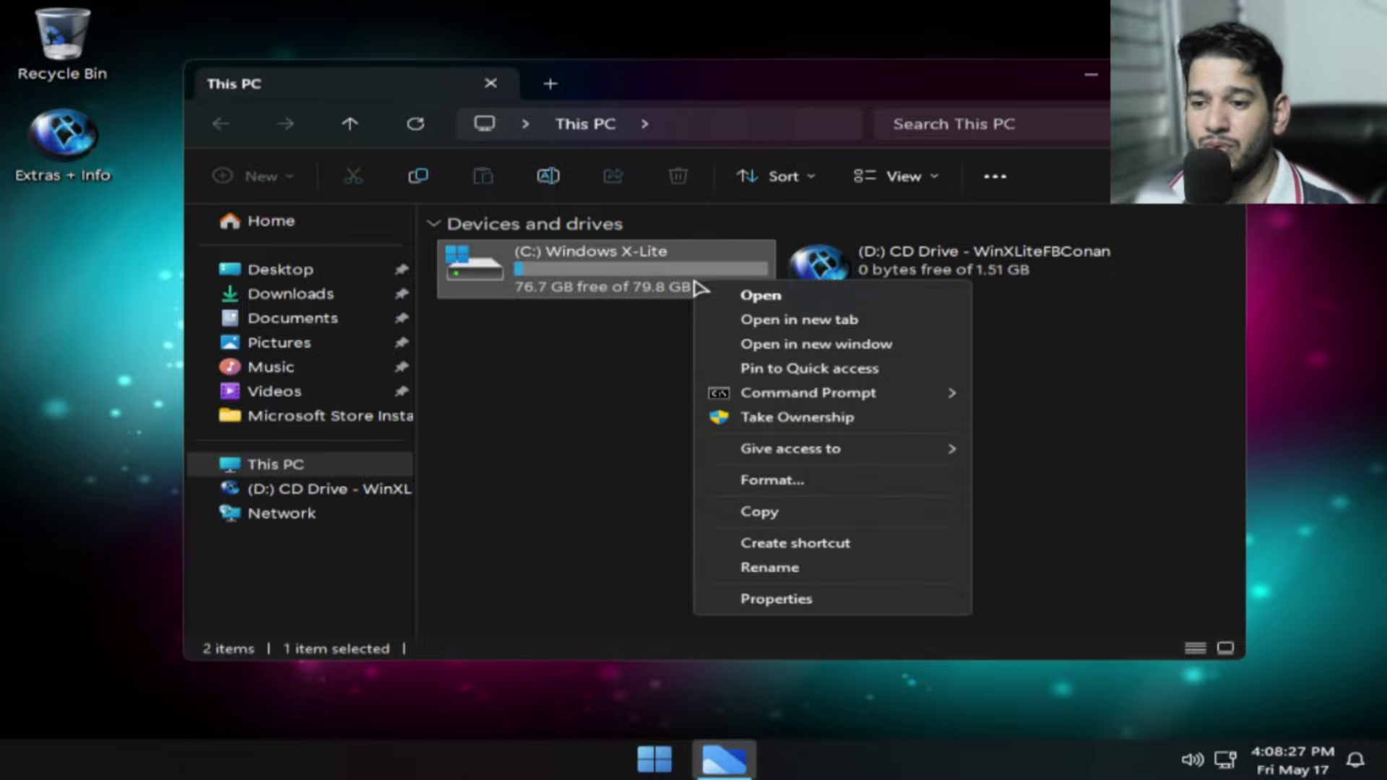
{"action": "left_click", "coordinate": [768, 601]}
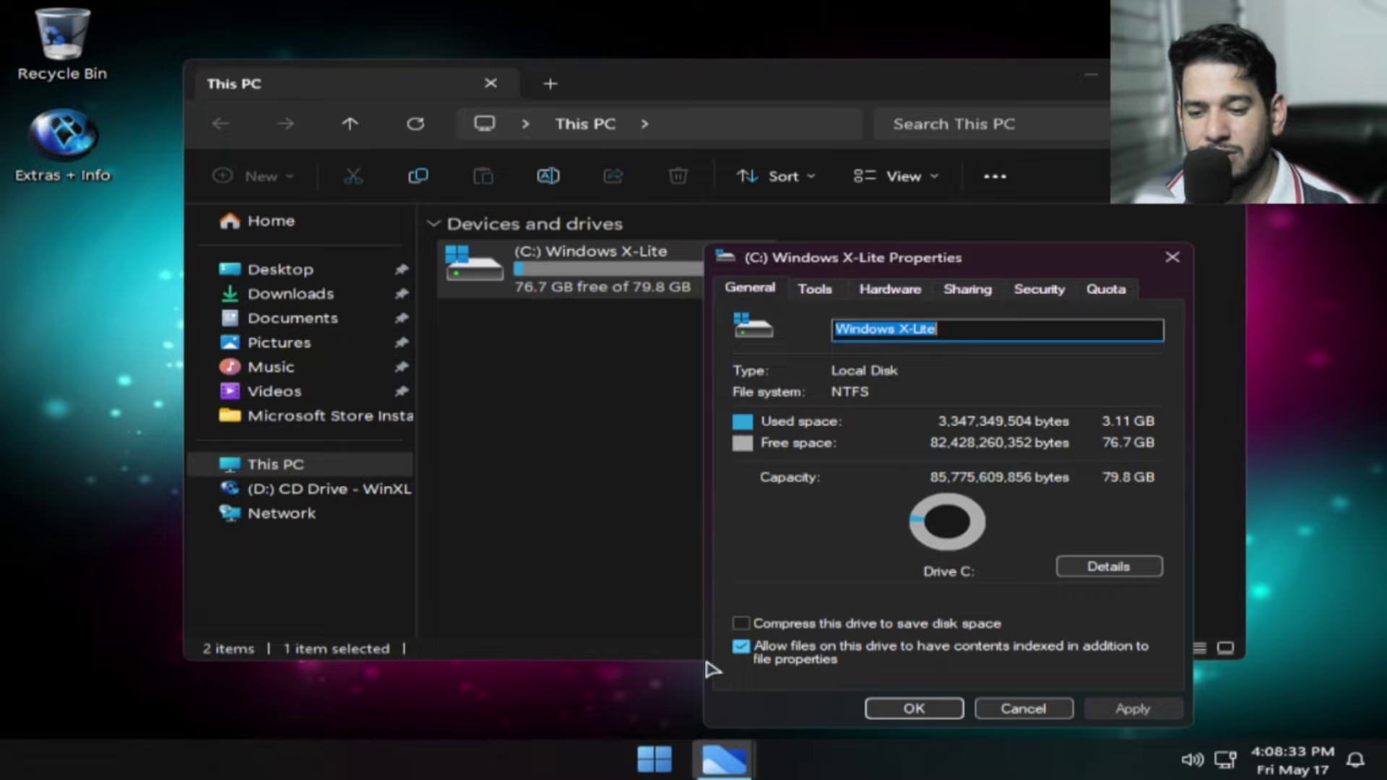
{"action": "left_click", "coordinate": [1172, 258]}
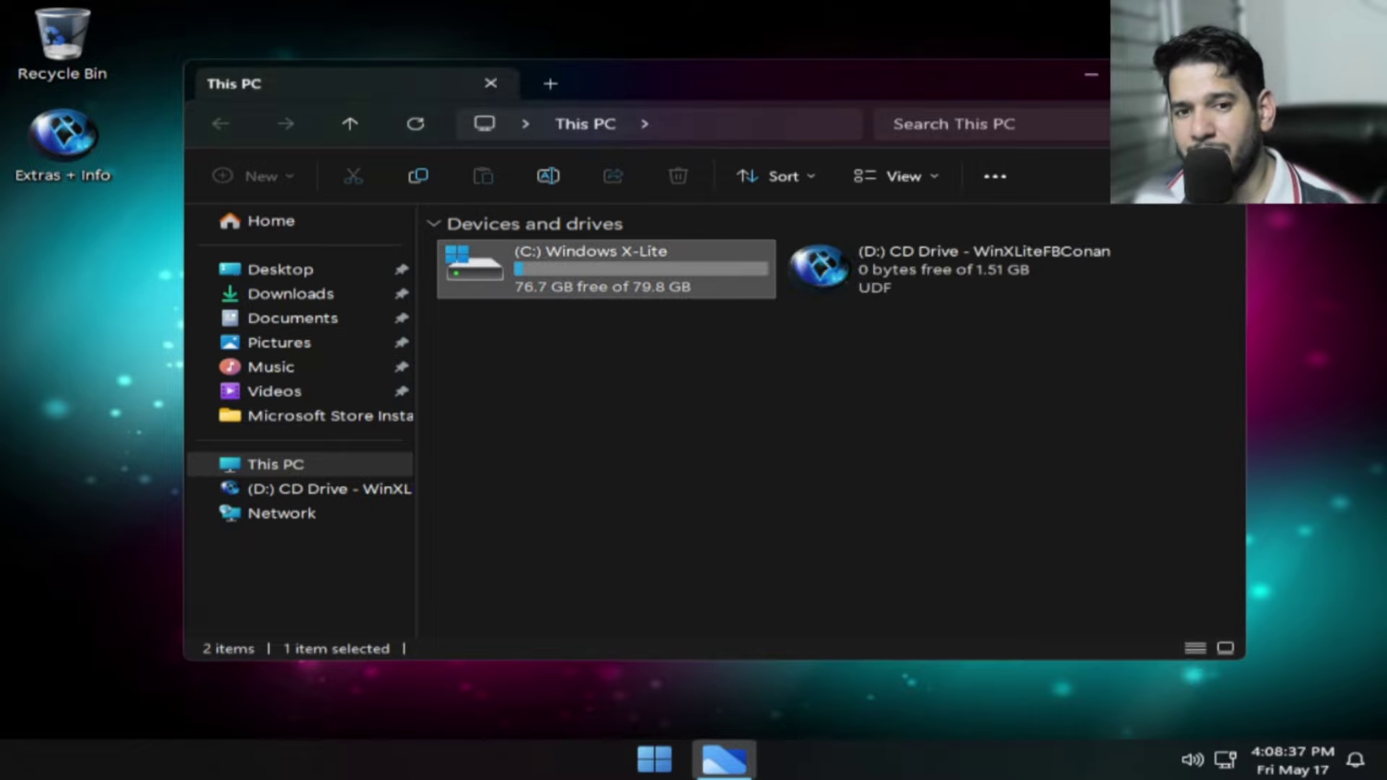
{"action": "key", "text": "super+d"}
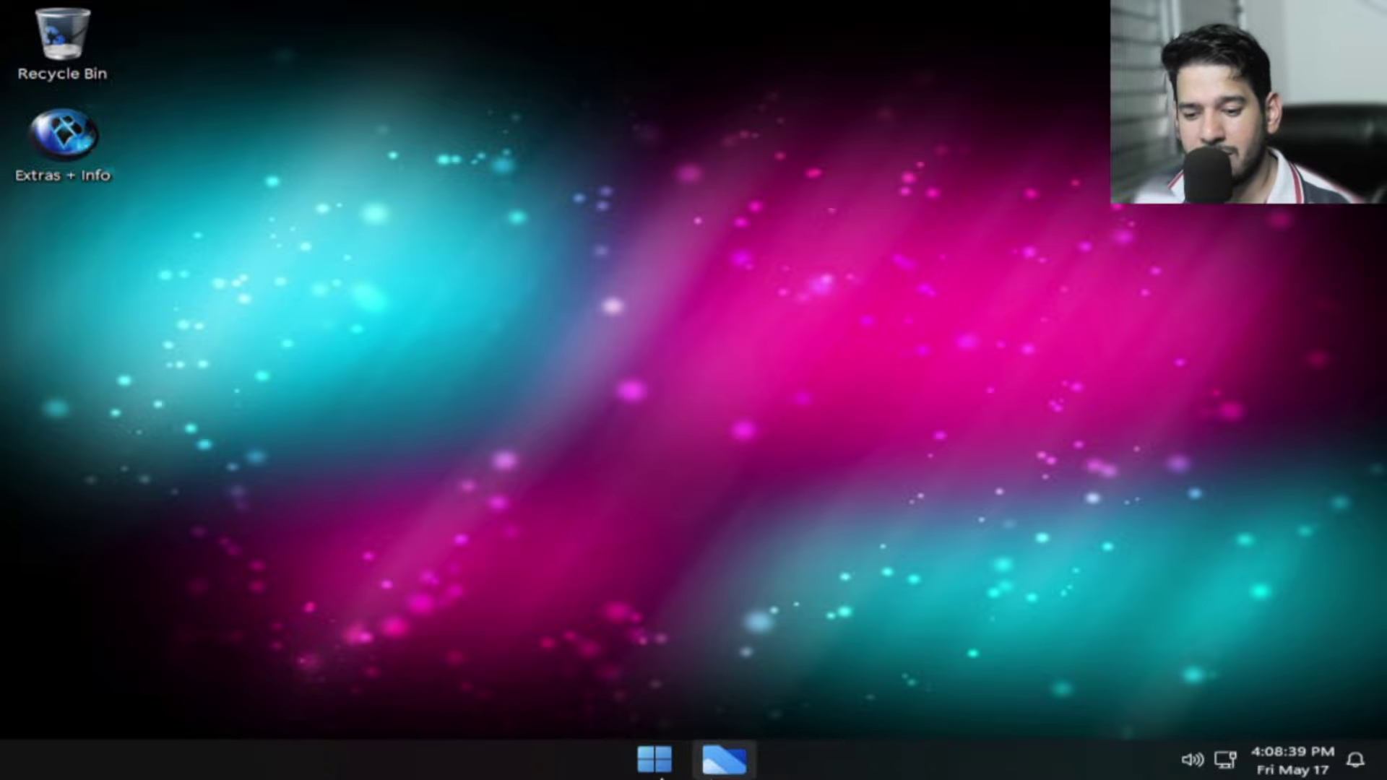
Step: Launch the Search (Everything) tool from the Start menu's X-Lite Tools folder
{"action": "left_click", "coordinate": [647, 772]}
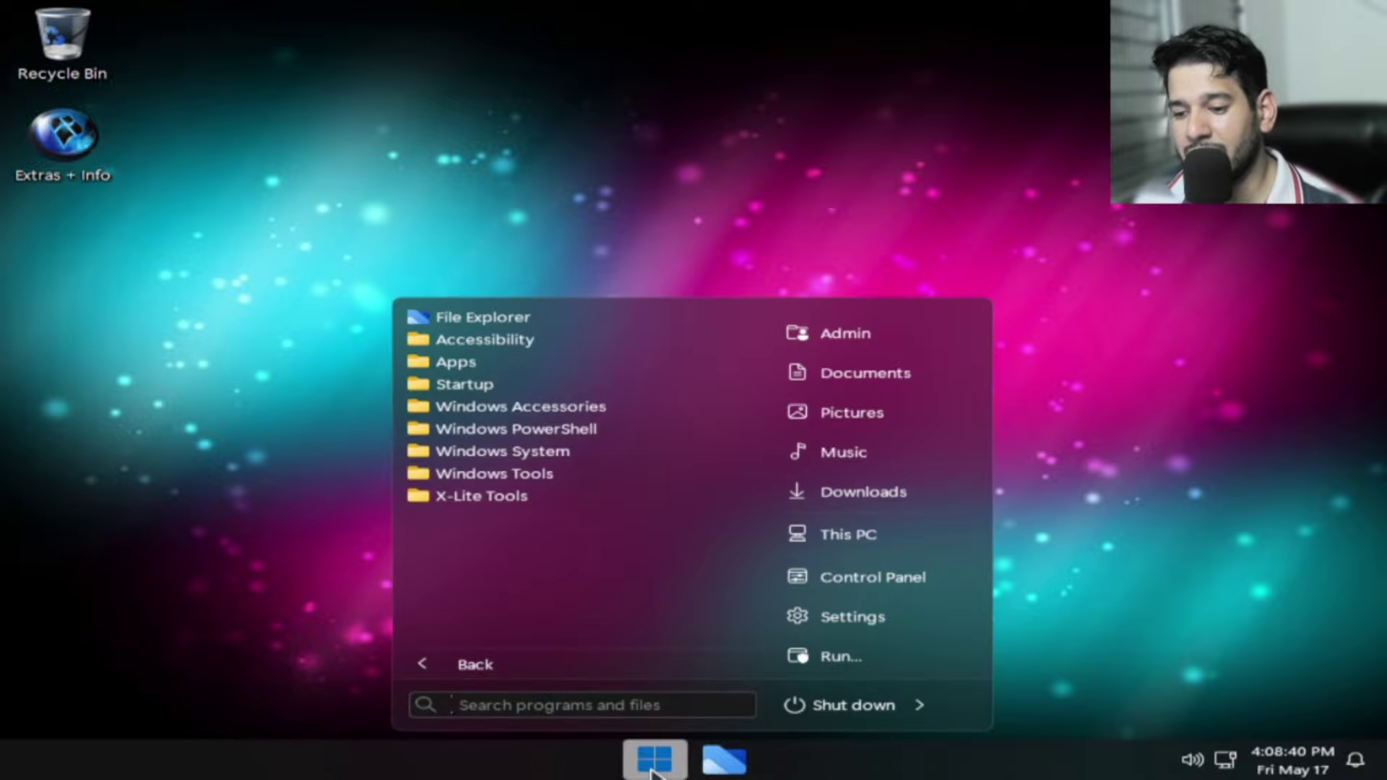
{"action": "left_click", "coordinate": [481, 497]}
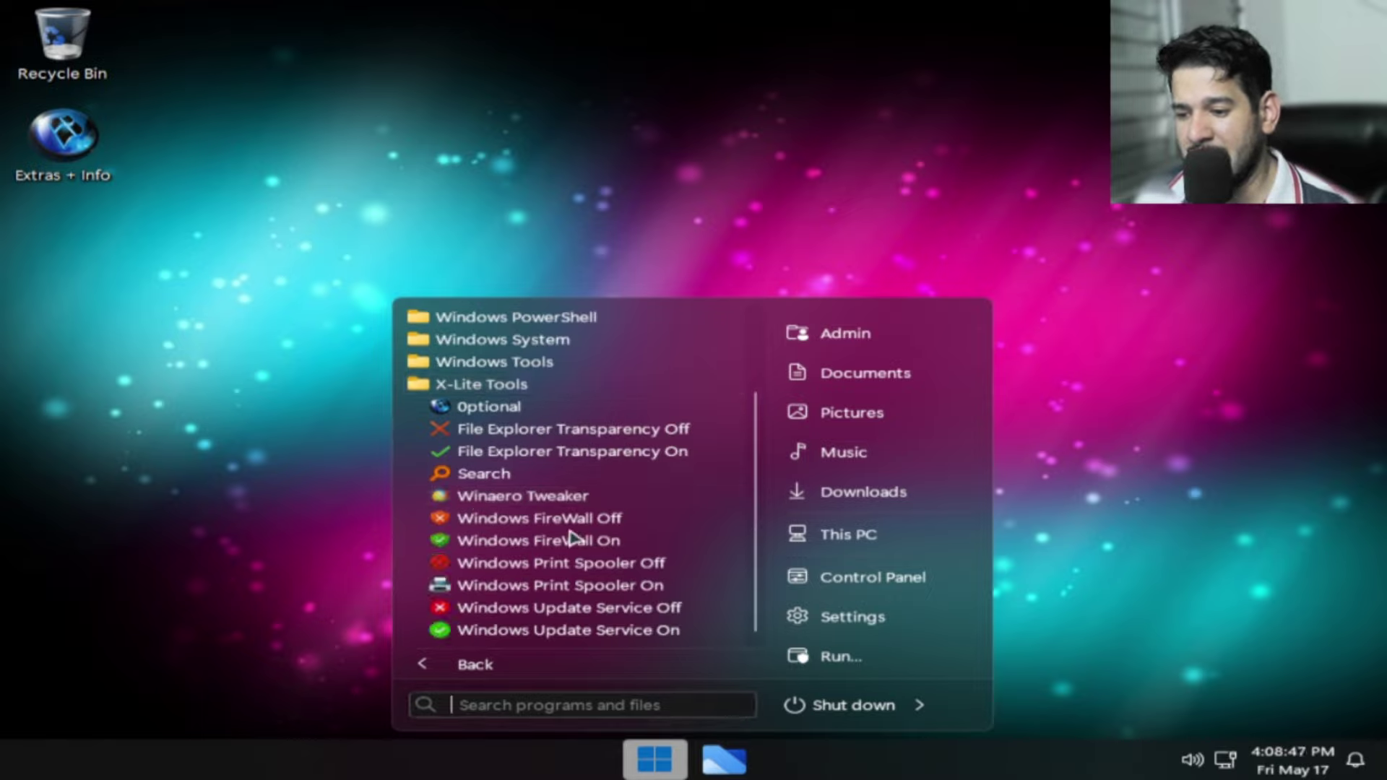
{"action": "scroll", "coordinate": [551, 604], "scroll_direction": "up", "scroll_amount": 2}
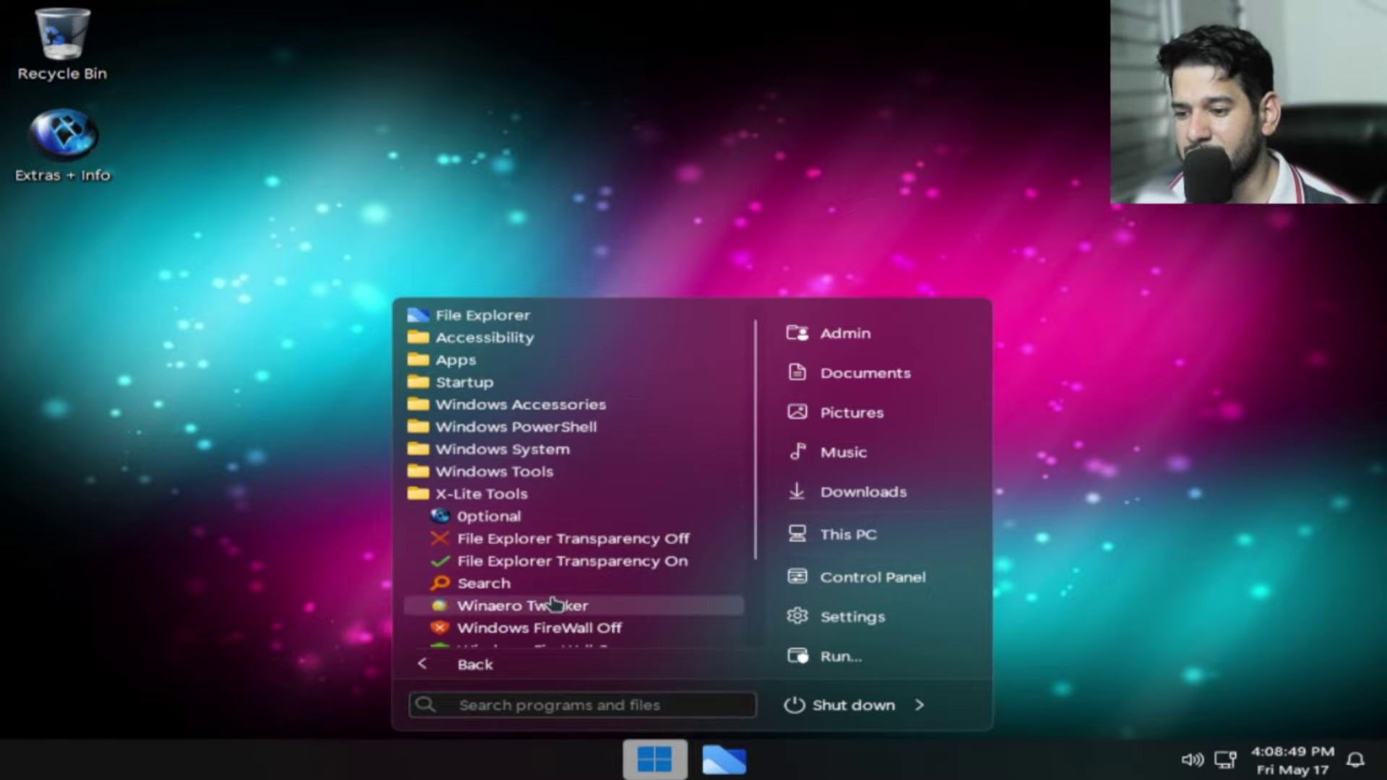
{"action": "scroll", "coordinate": [551, 585], "scroll_direction": "down", "scroll_amount": 2}
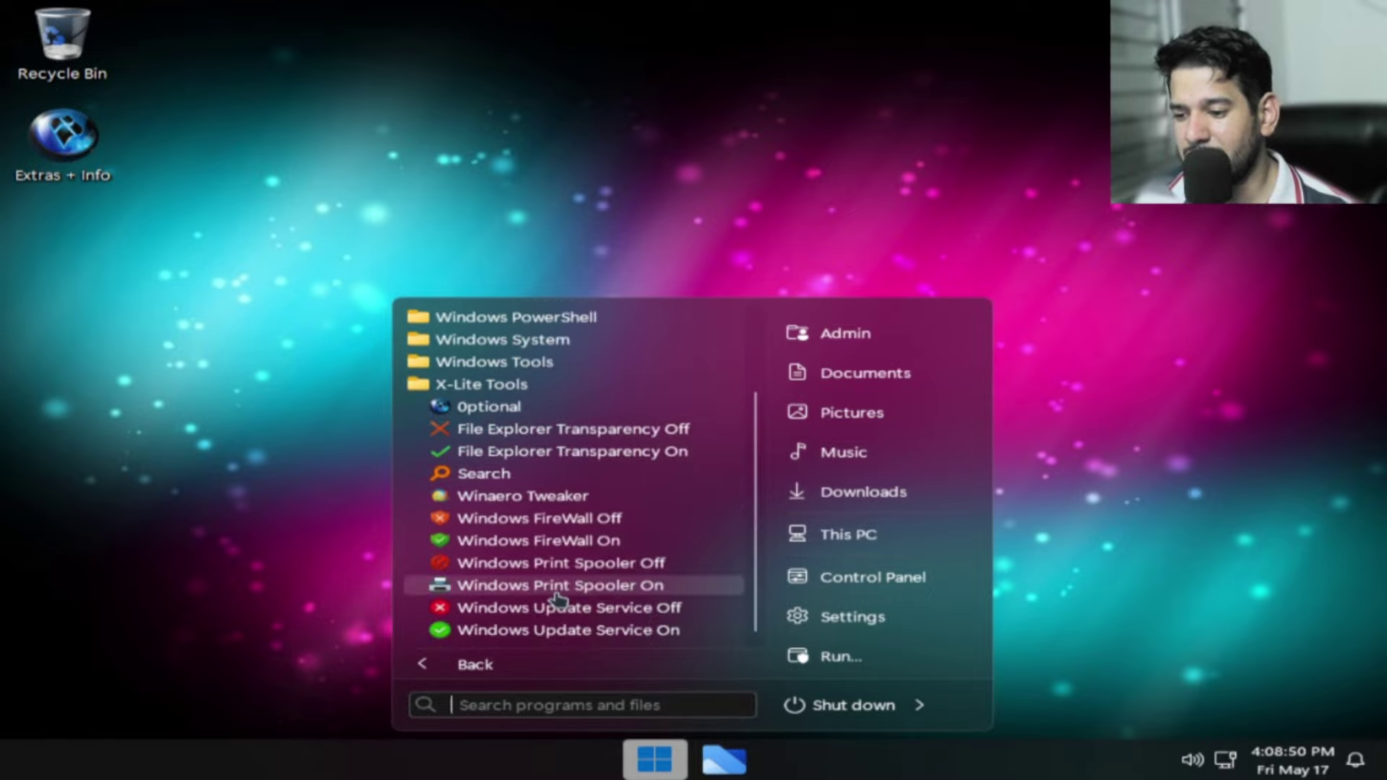
{"action": "left_click", "coordinate": [508, 481]}
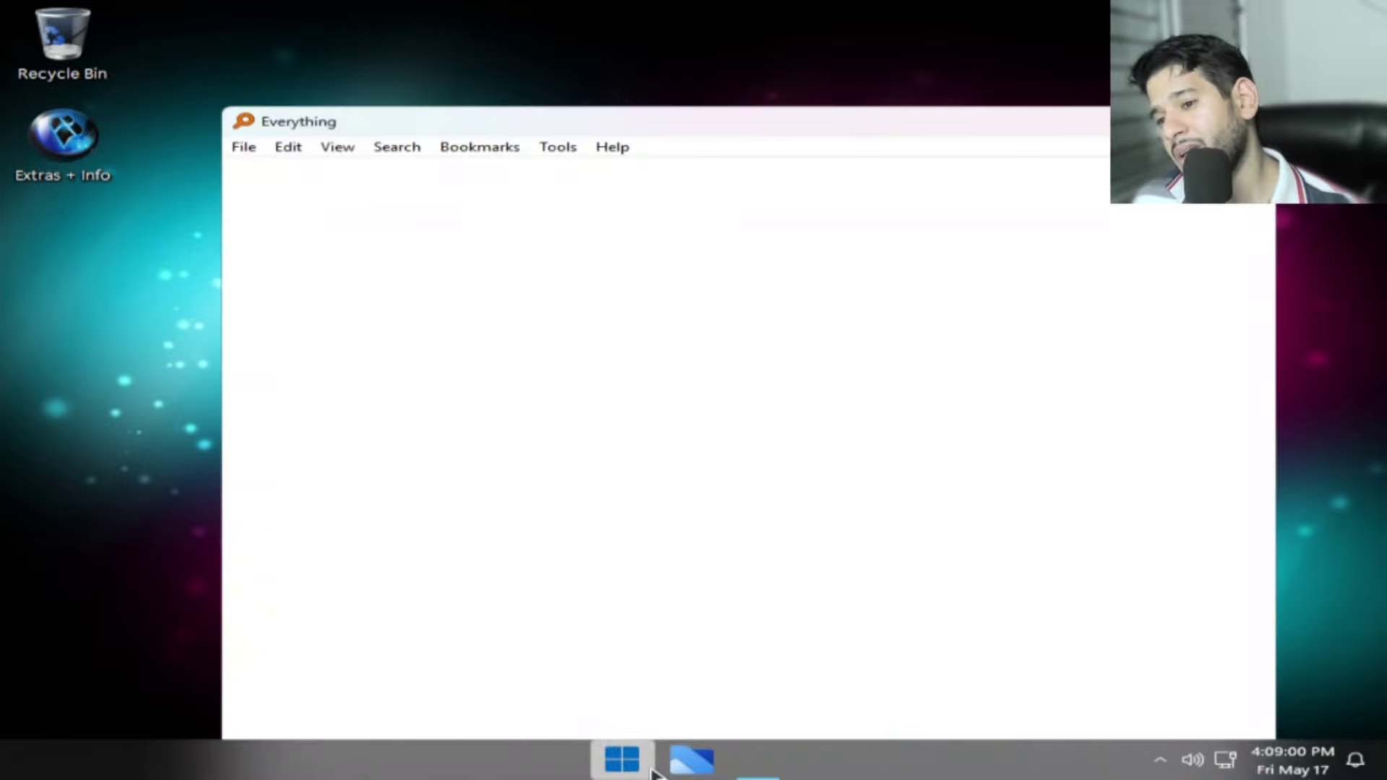
Step: Launch Winaero Tweaker from the Start menu's X-Lite Tools folder
{"action": "left_click", "coordinate": [648, 766]}
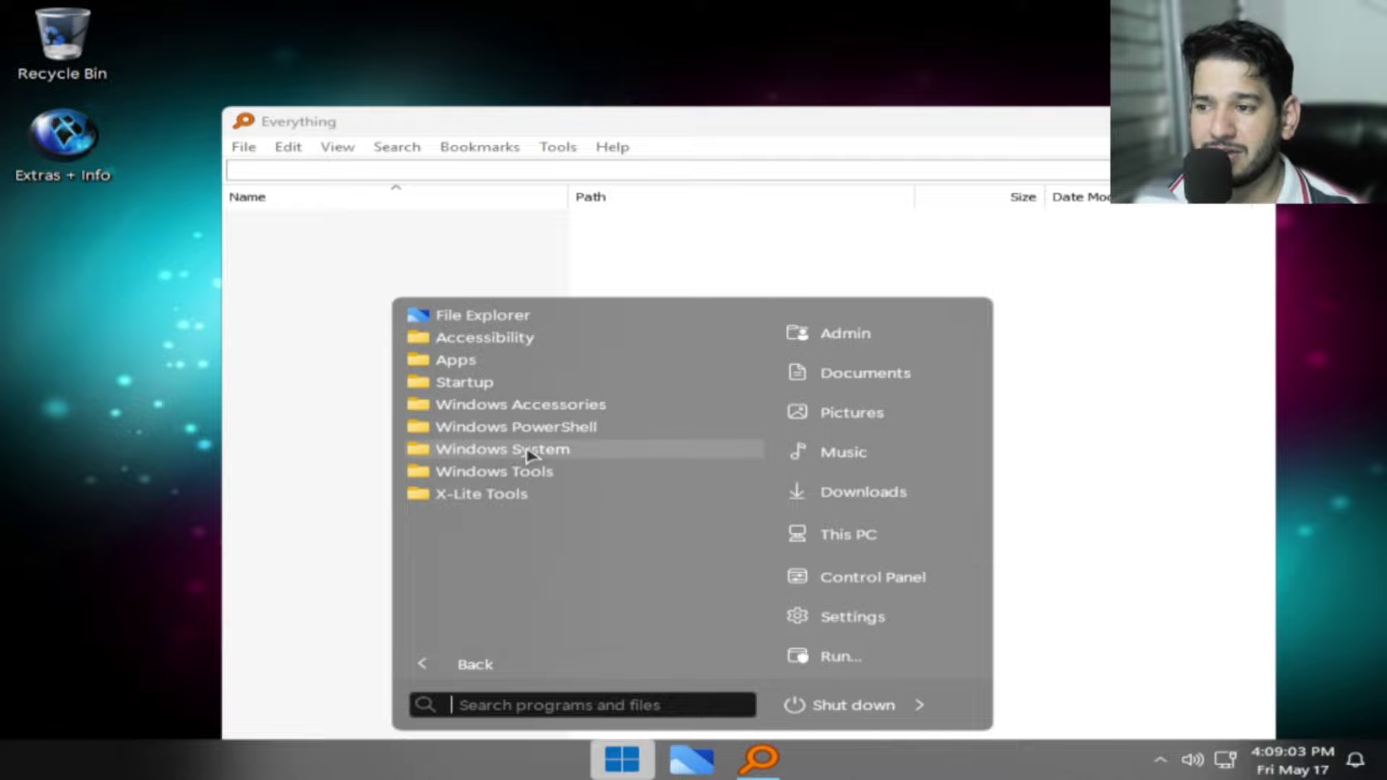
{"action": "left_click", "coordinate": [473, 495]}
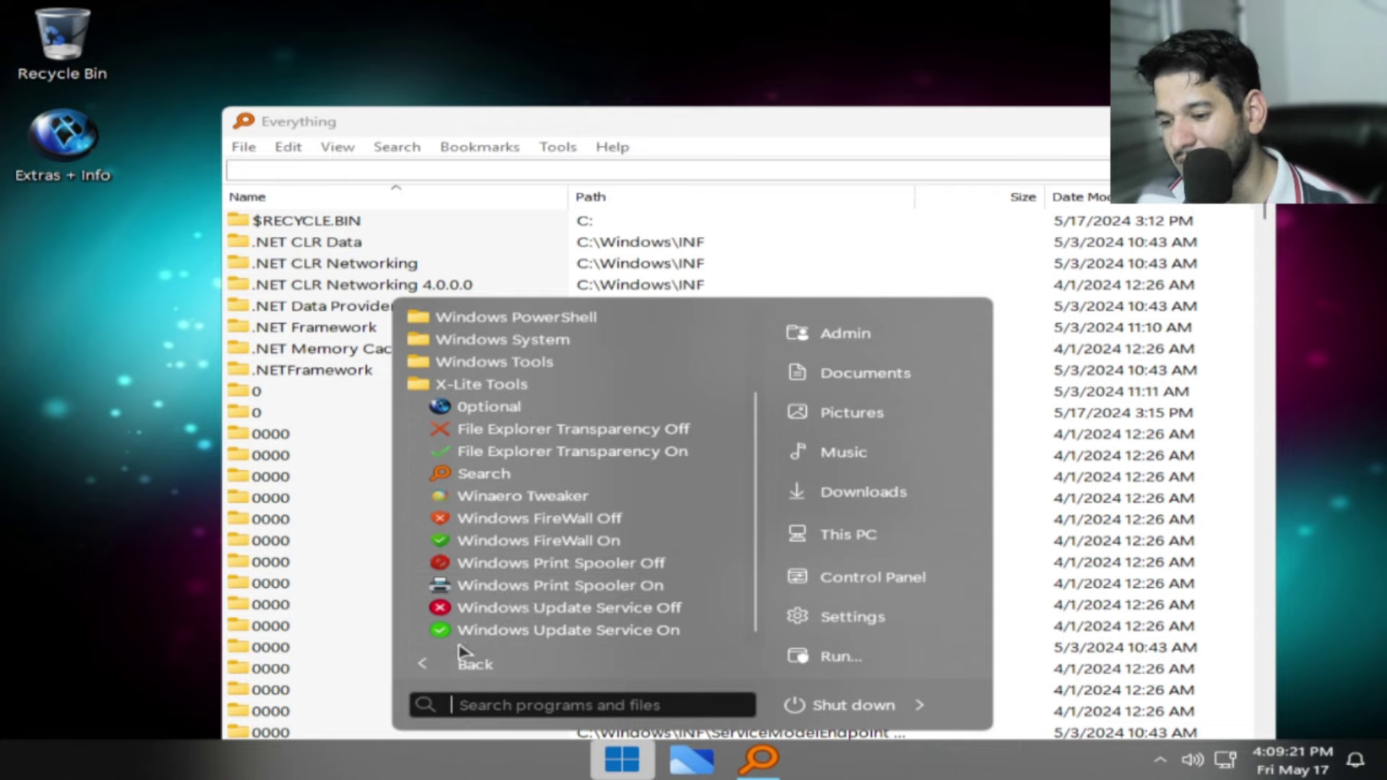
{"action": "left_click", "coordinate": [569, 504]}
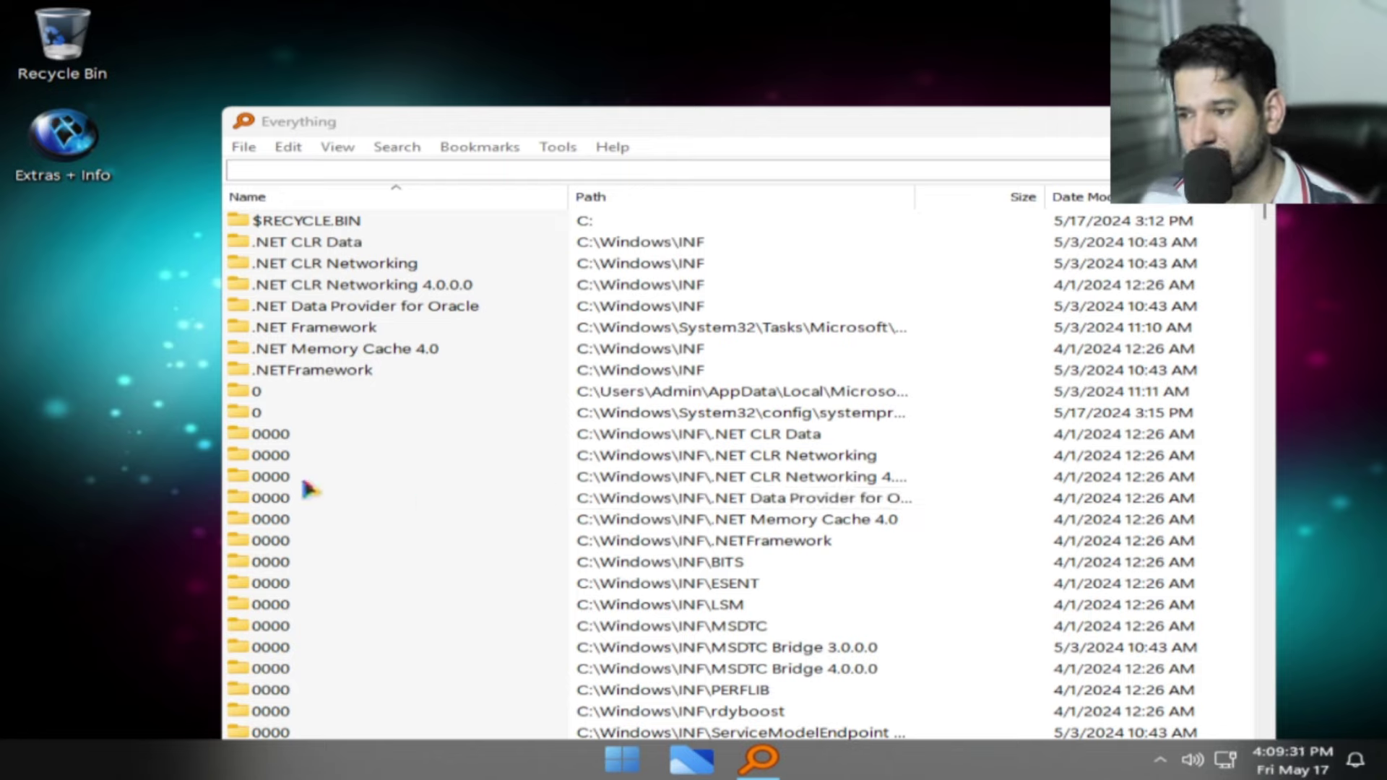
Step: Scroll through Everything's list of indexed files and folders, then close its window
{"action": "scroll", "coordinate": [791, 549], "scroll_direction": "down", "scroll_amount": 12}
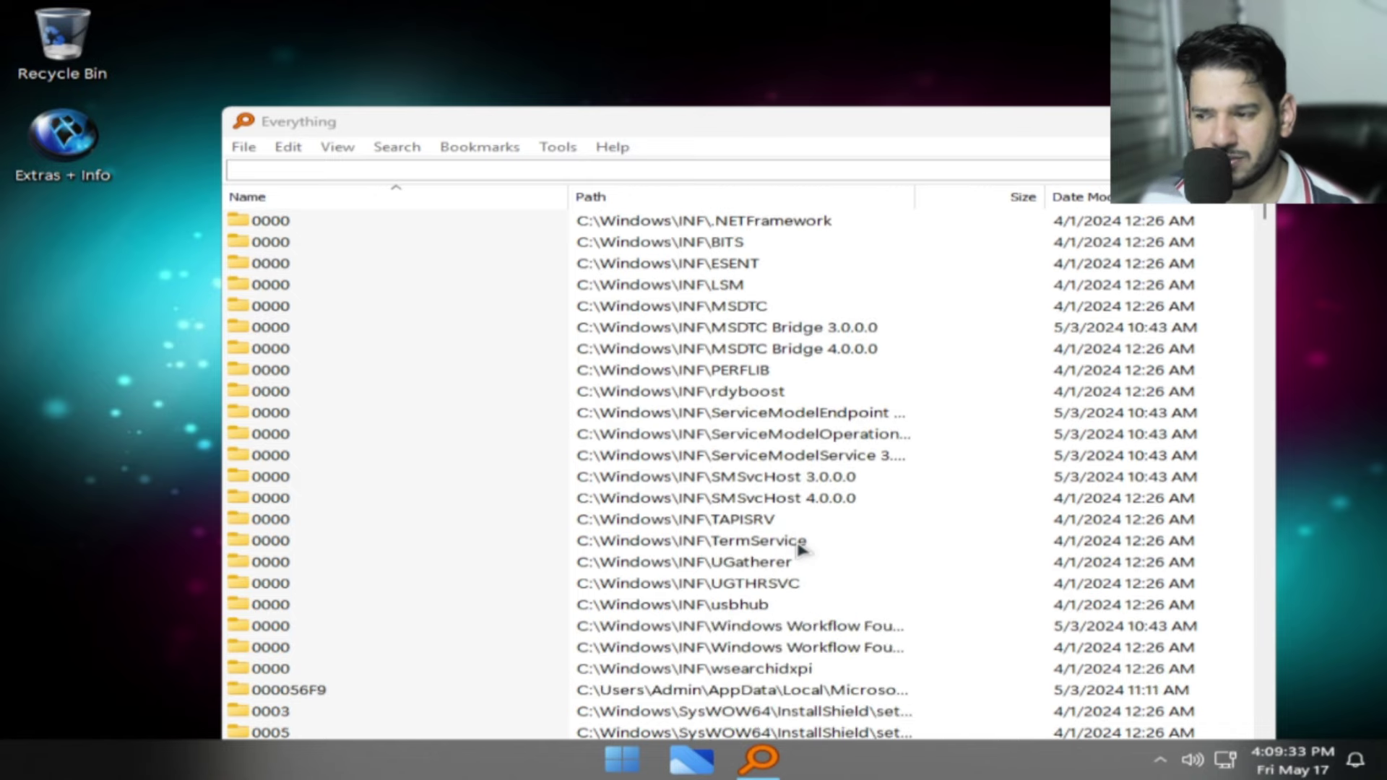
{"action": "scroll", "coordinate": [799, 551], "scroll_direction": "down", "scroll_amount": 20}
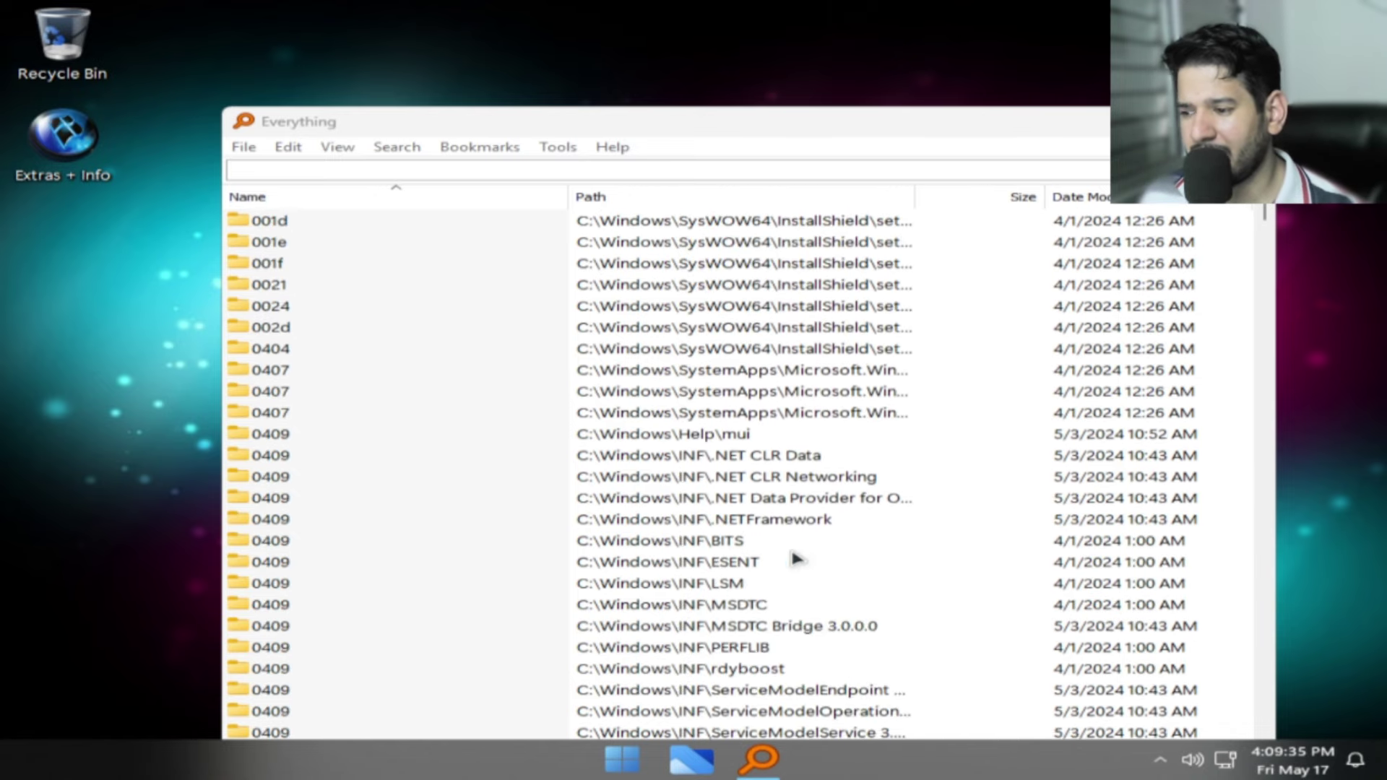
{"action": "scroll", "coordinate": [798, 555], "scroll_direction": "down", "scroll_amount": 20}
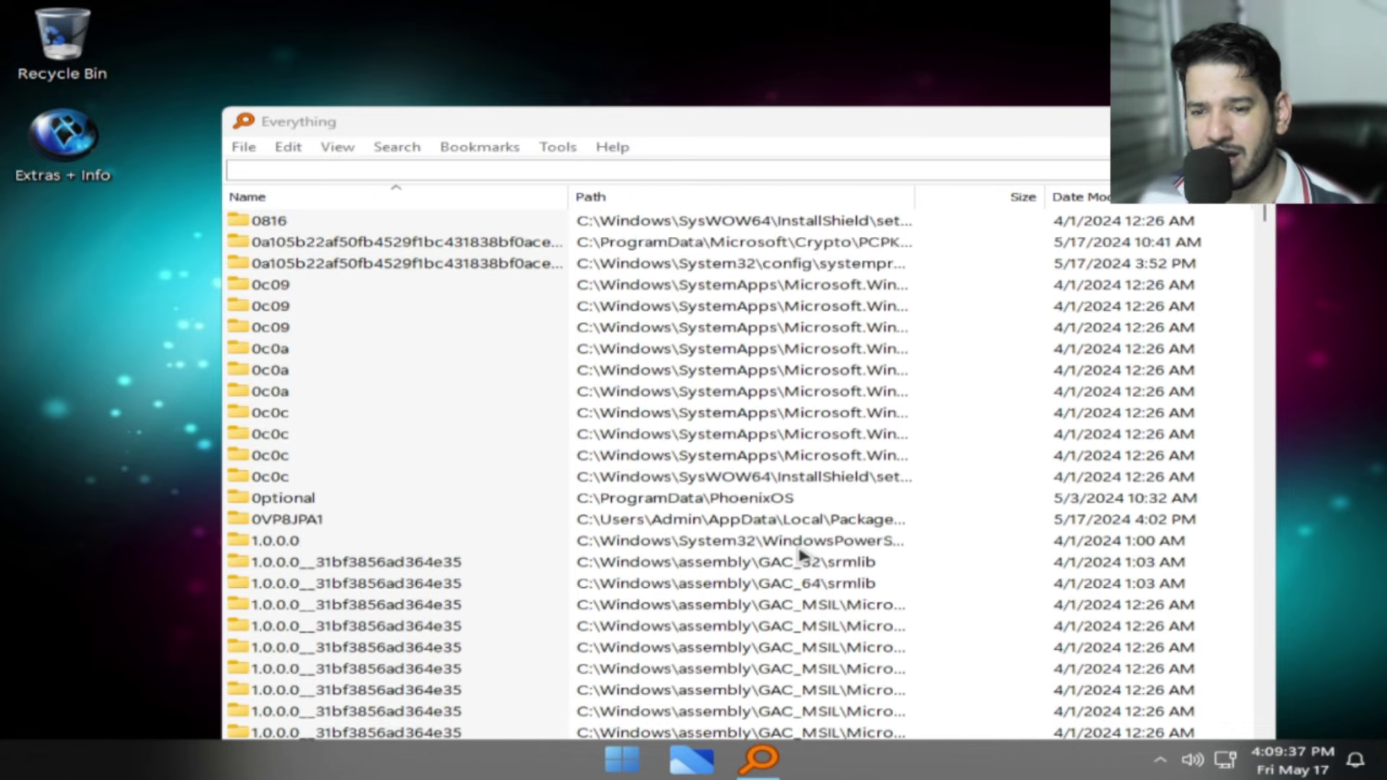
{"action": "scroll", "coordinate": [804, 552], "scroll_direction": "down", "scroll_amount": 7}
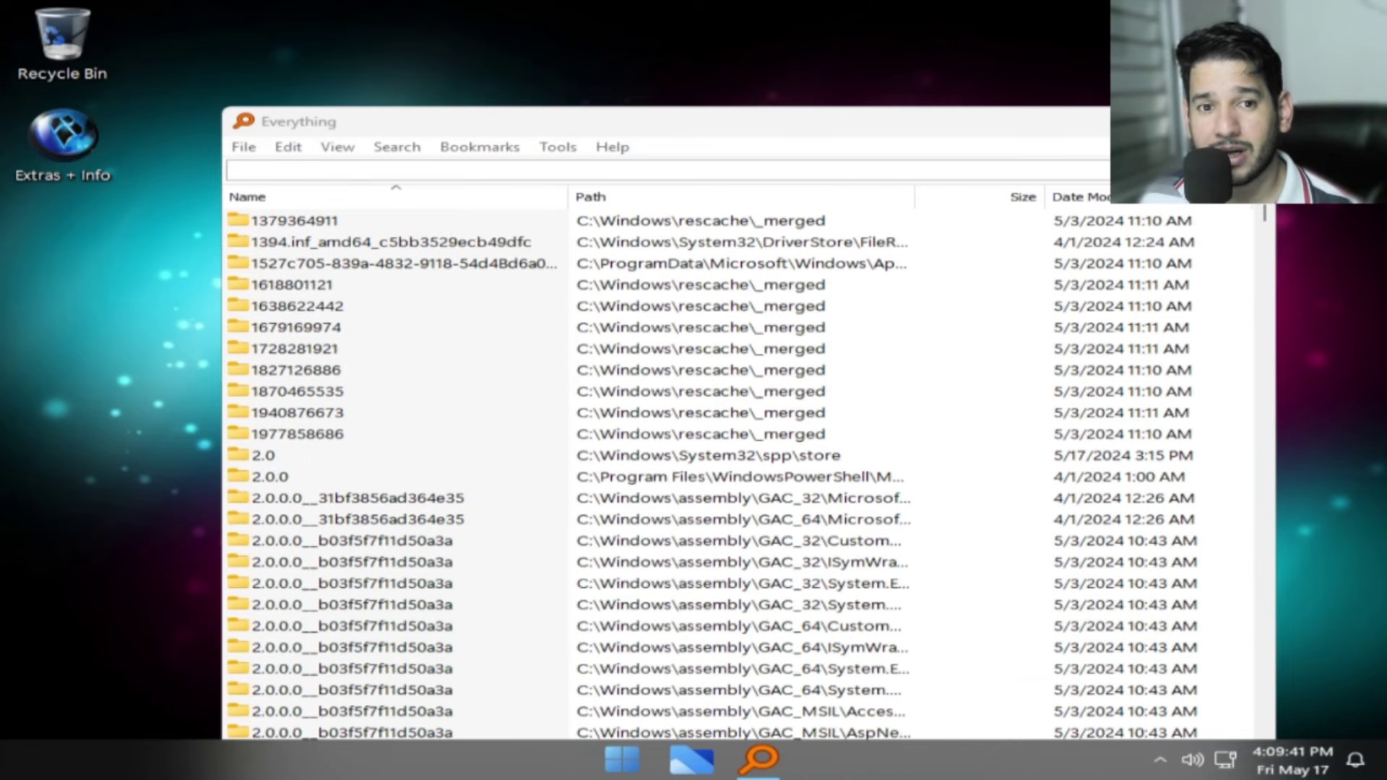
{"action": "left_click", "coordinate": [1259, 121]}
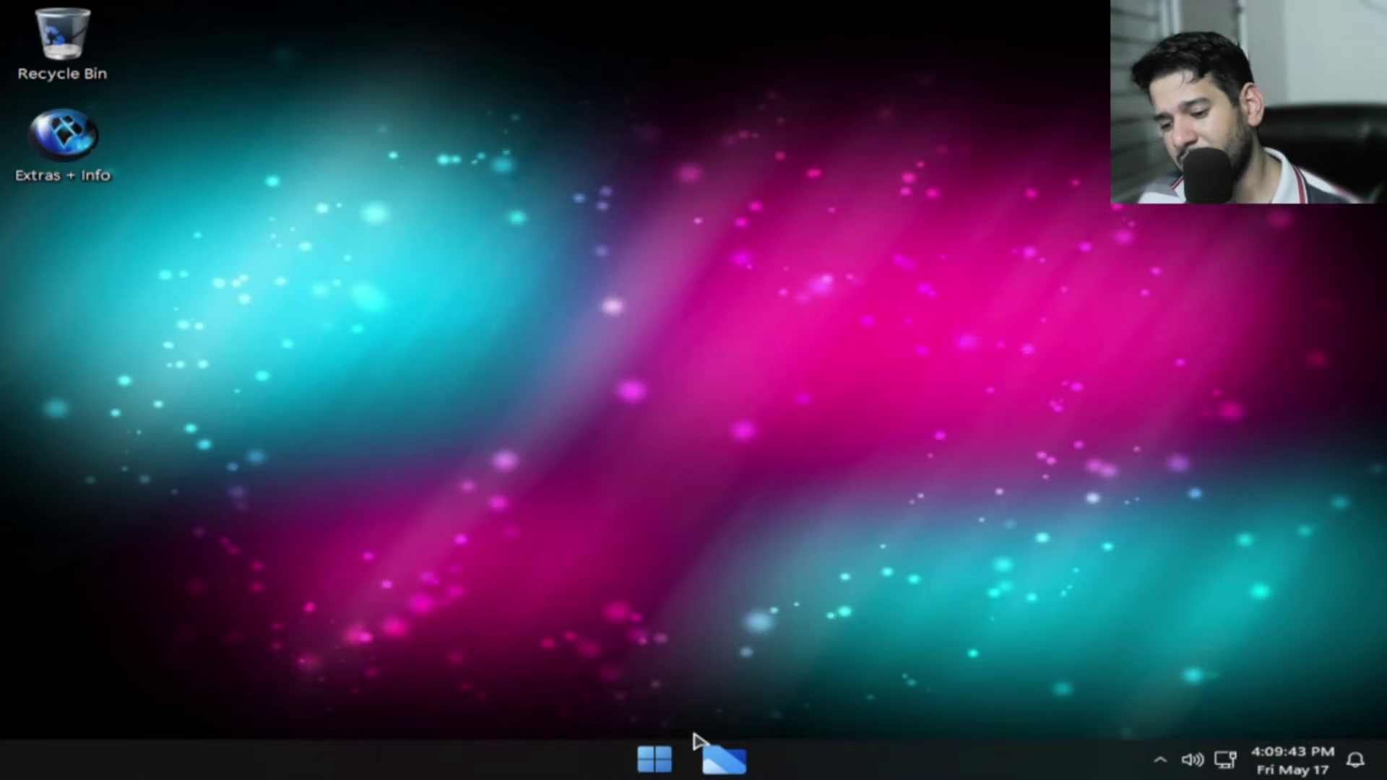
Step: Accept the Winaero.com licence agreement shown when Winaero Tweaker starts
{"action": "left_click", "coordinate": [661, 758]}
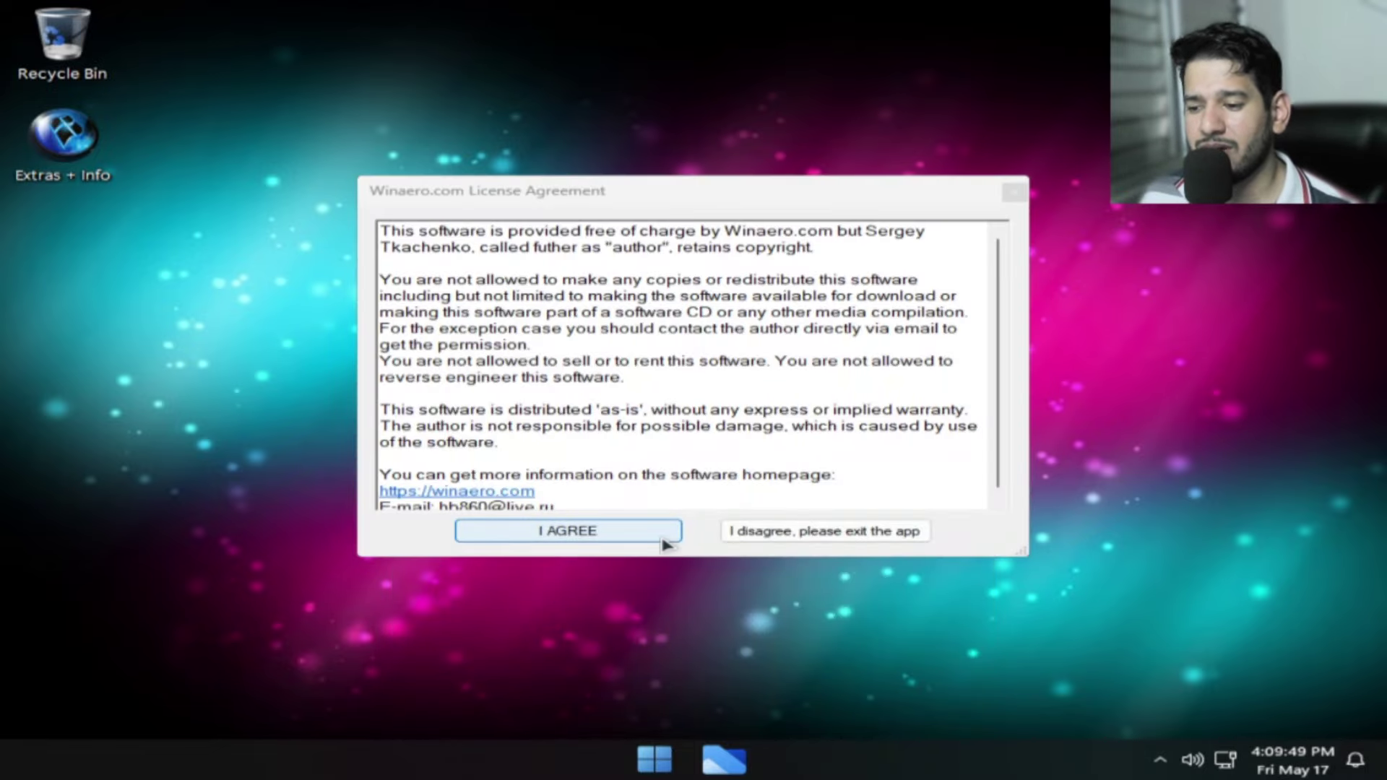
{"action": "left_click", "coordinate": [629, 533]}
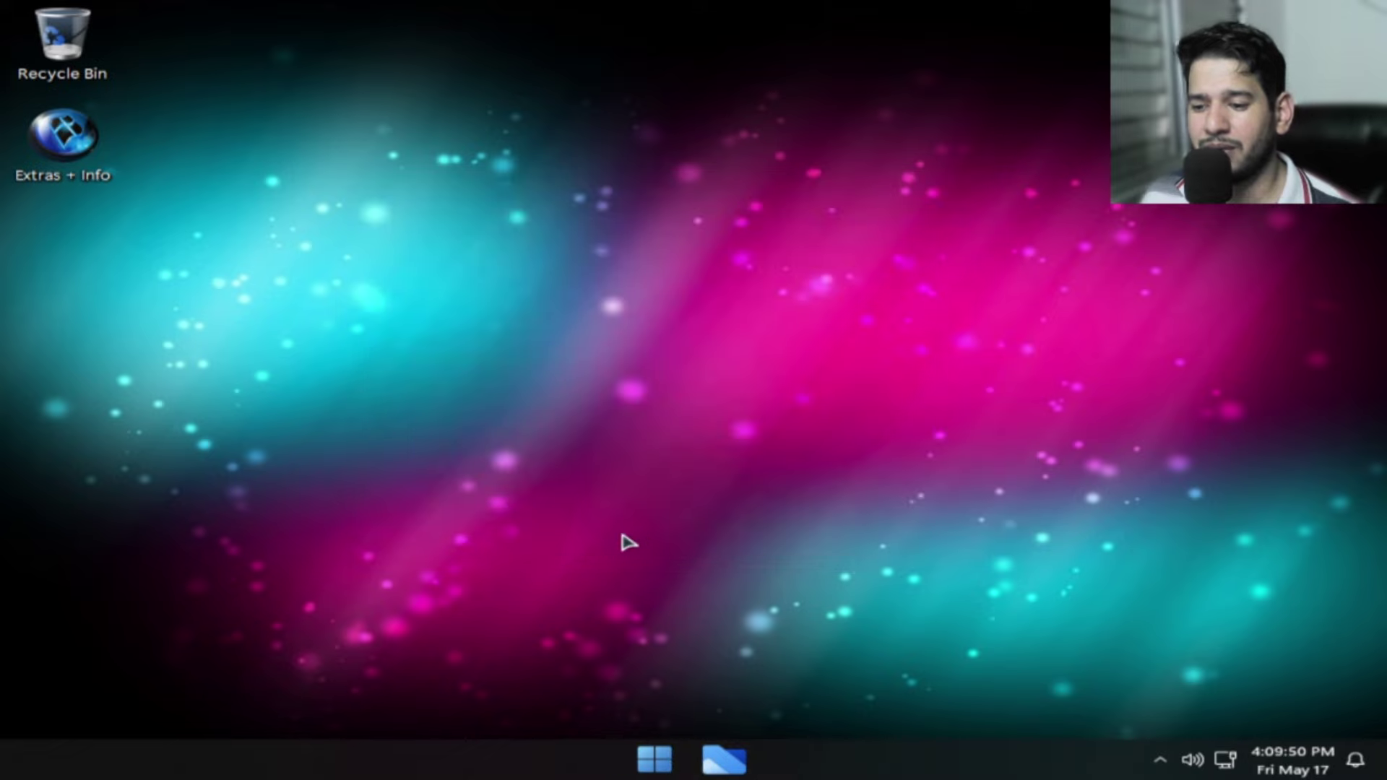
Step: Check Installed Updates in a full-screen Programs and Features window, finding none, then close it
{"action": "left_click", "coordinate": [656, 760]}
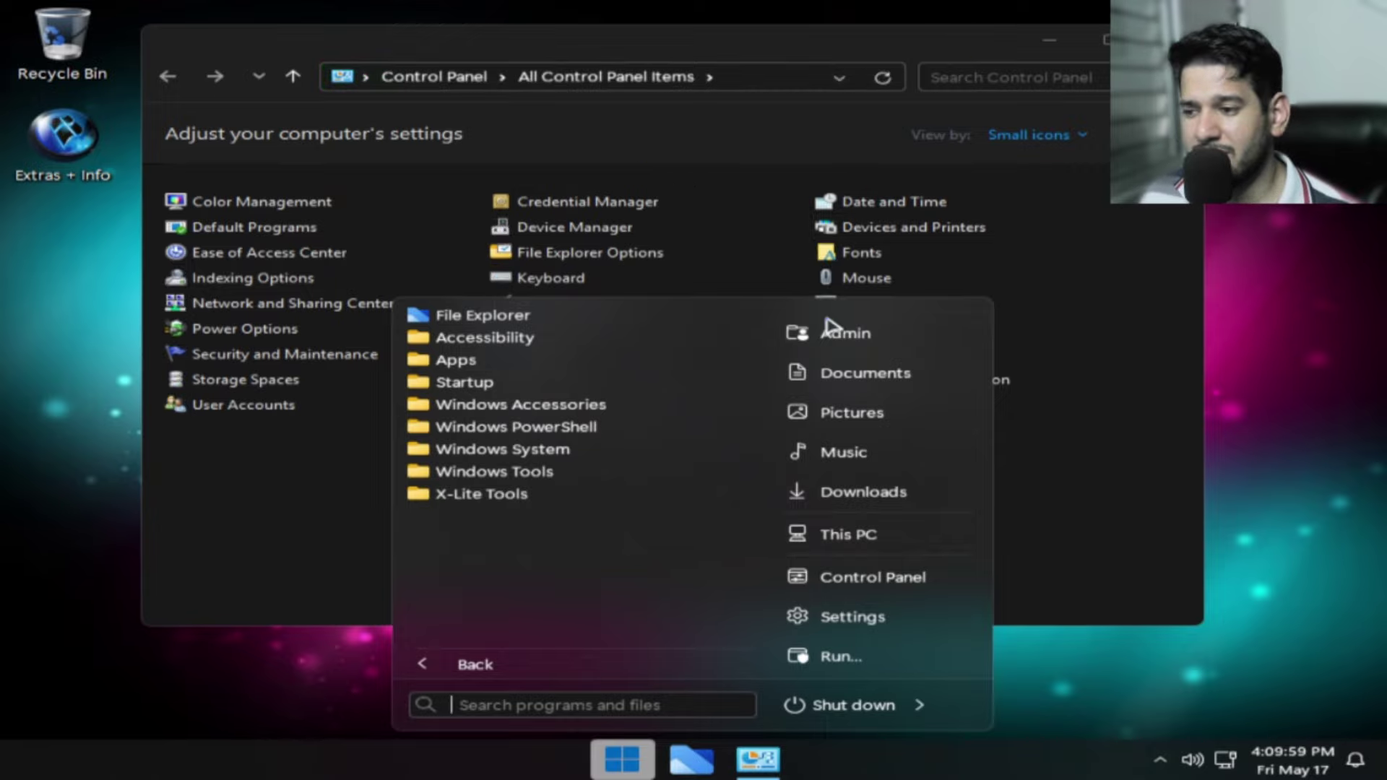
{"action": "left_click", "coordinate": [370, 482]}
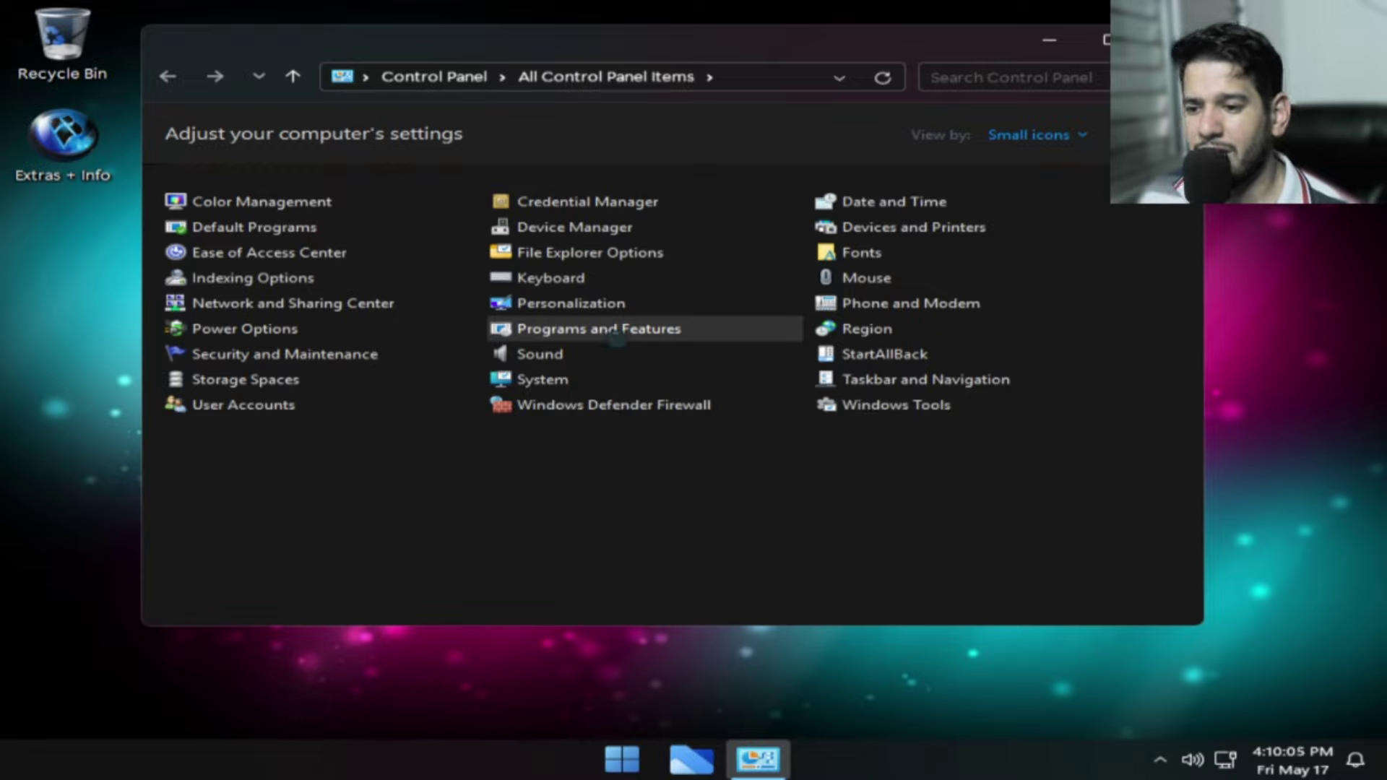
{"action": "left_click", "coordinate": [614, 331]}
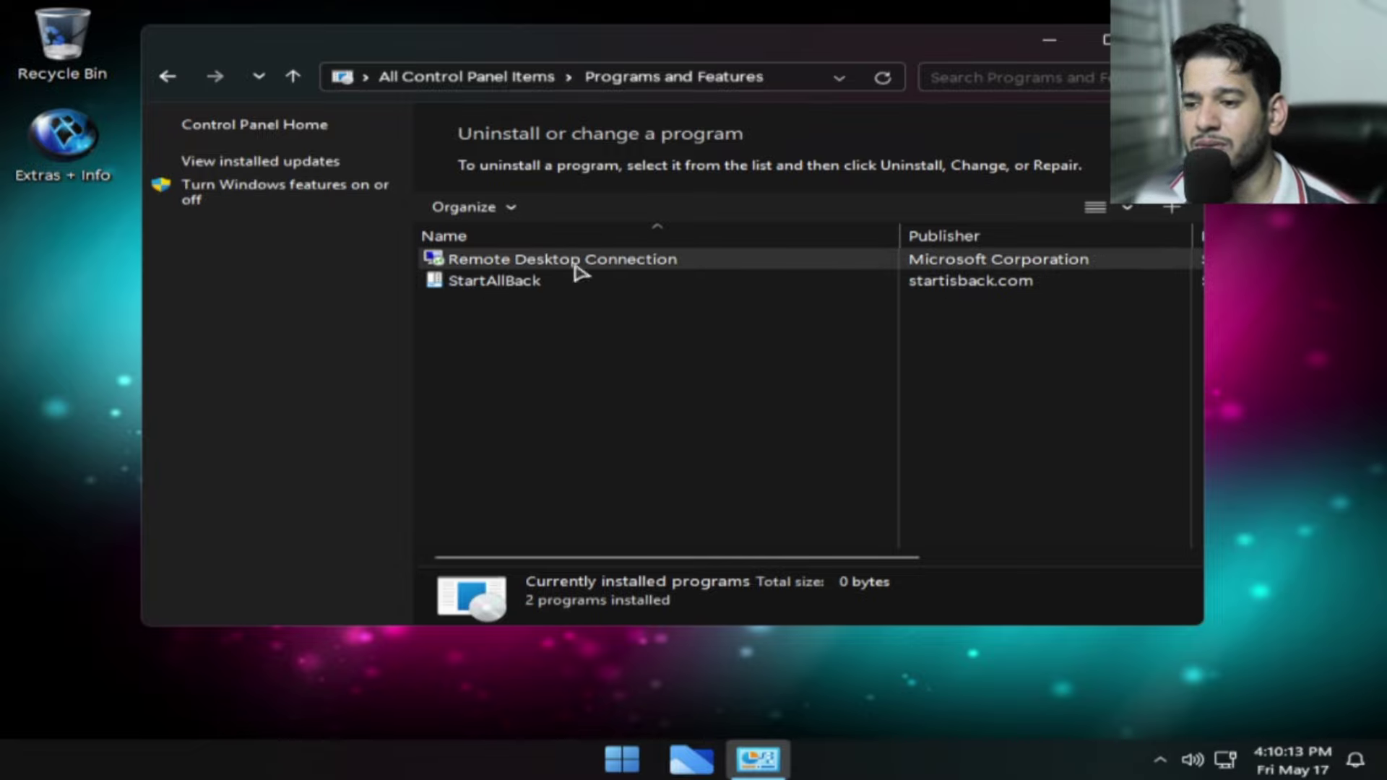
{"action": "left_click", "coordinate": [1105, 40]}
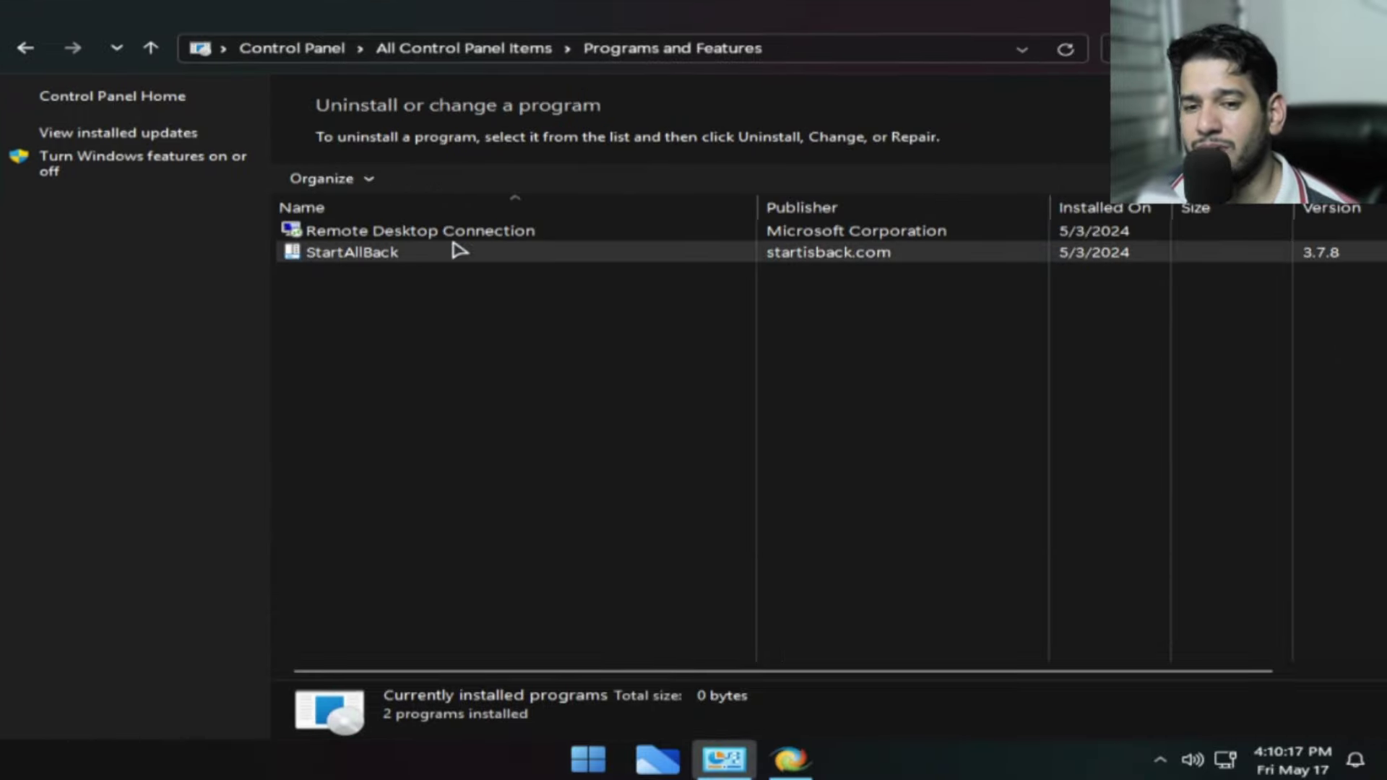
{"action": "left_click", "coordinate": [185, 135]}
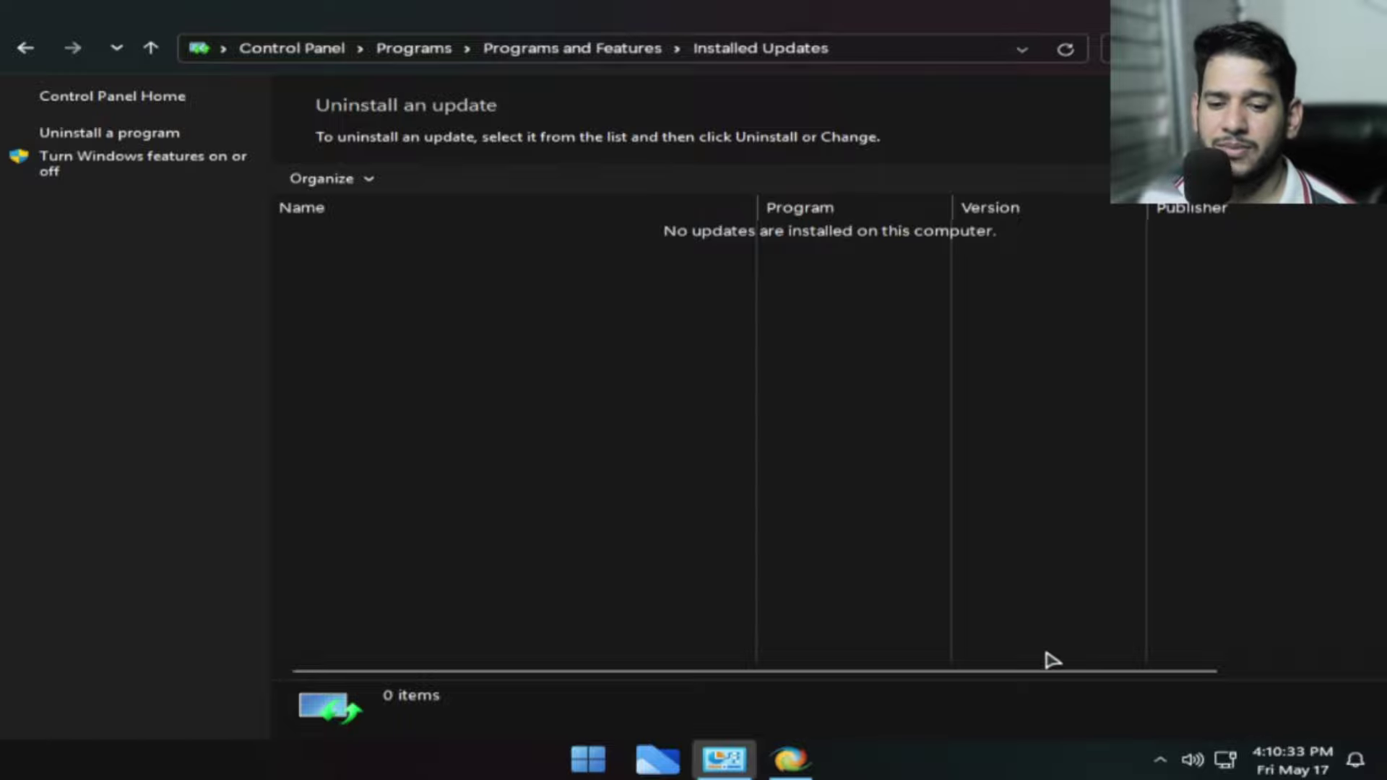
{"action": "left_click", "coordinate": [1293, 673]}
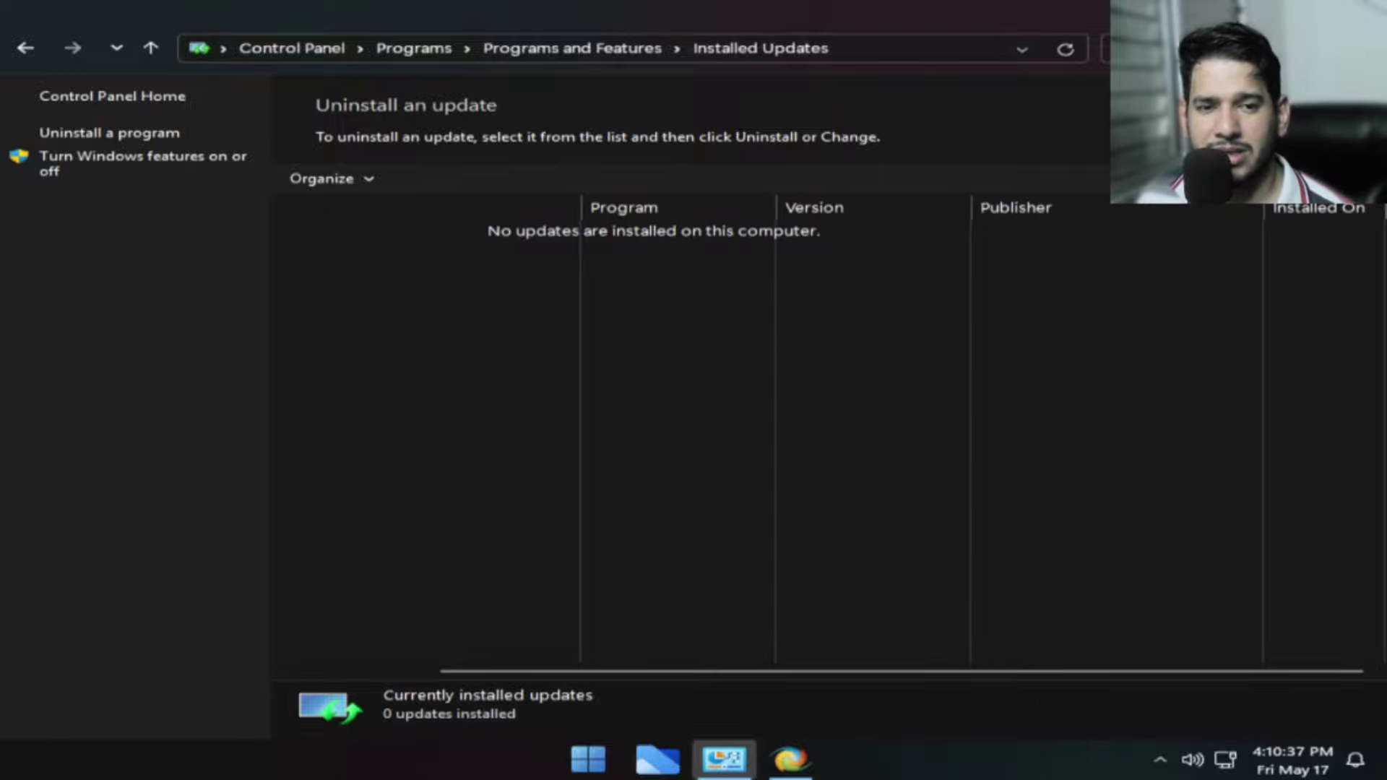
{"action": "key", "text": "alt+F4"}
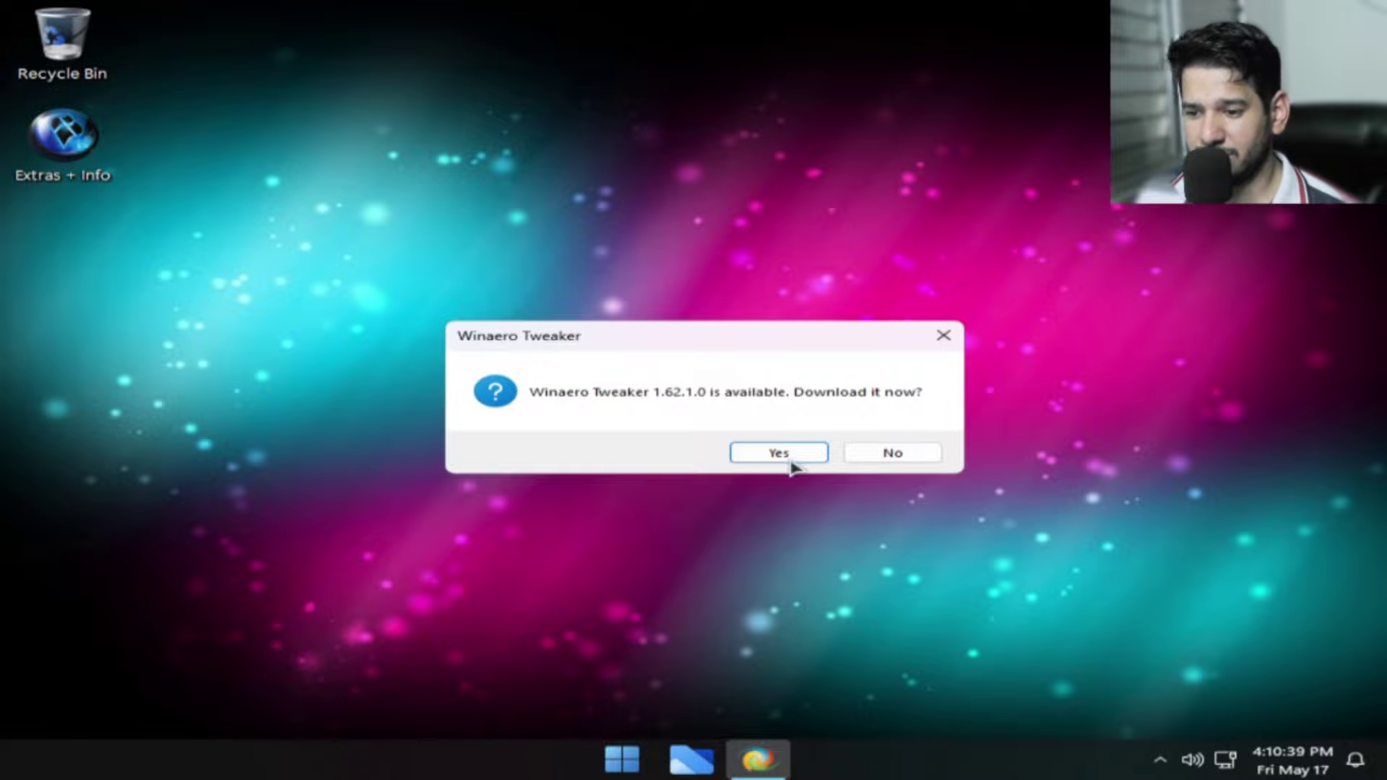
Step: Accept the Winaero Tweaker 1.62.1.0 update, dismiss the link error, and browse the tweak tree
{"action": "left_click", "coordinate": [784, 452]}
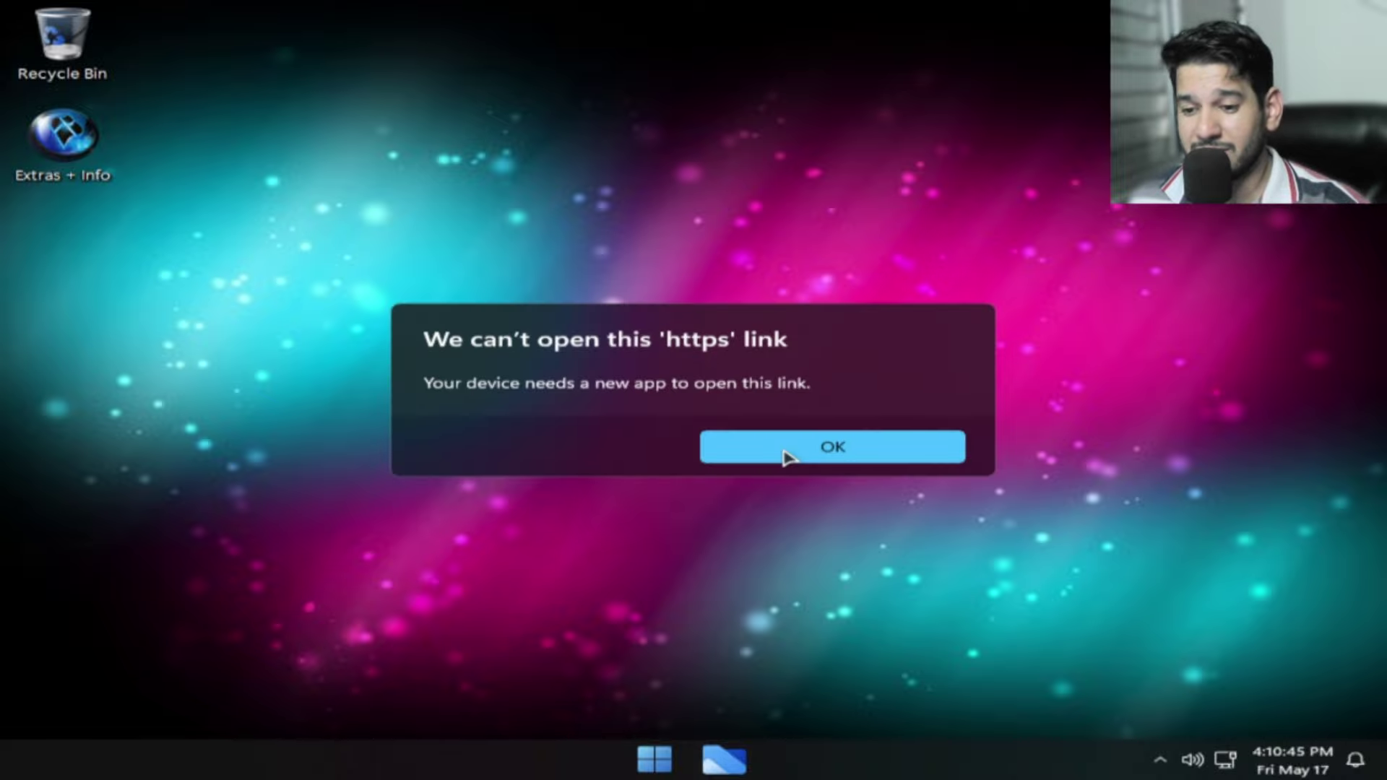
{"action": "left_click", "coordinate": [833, 448]}
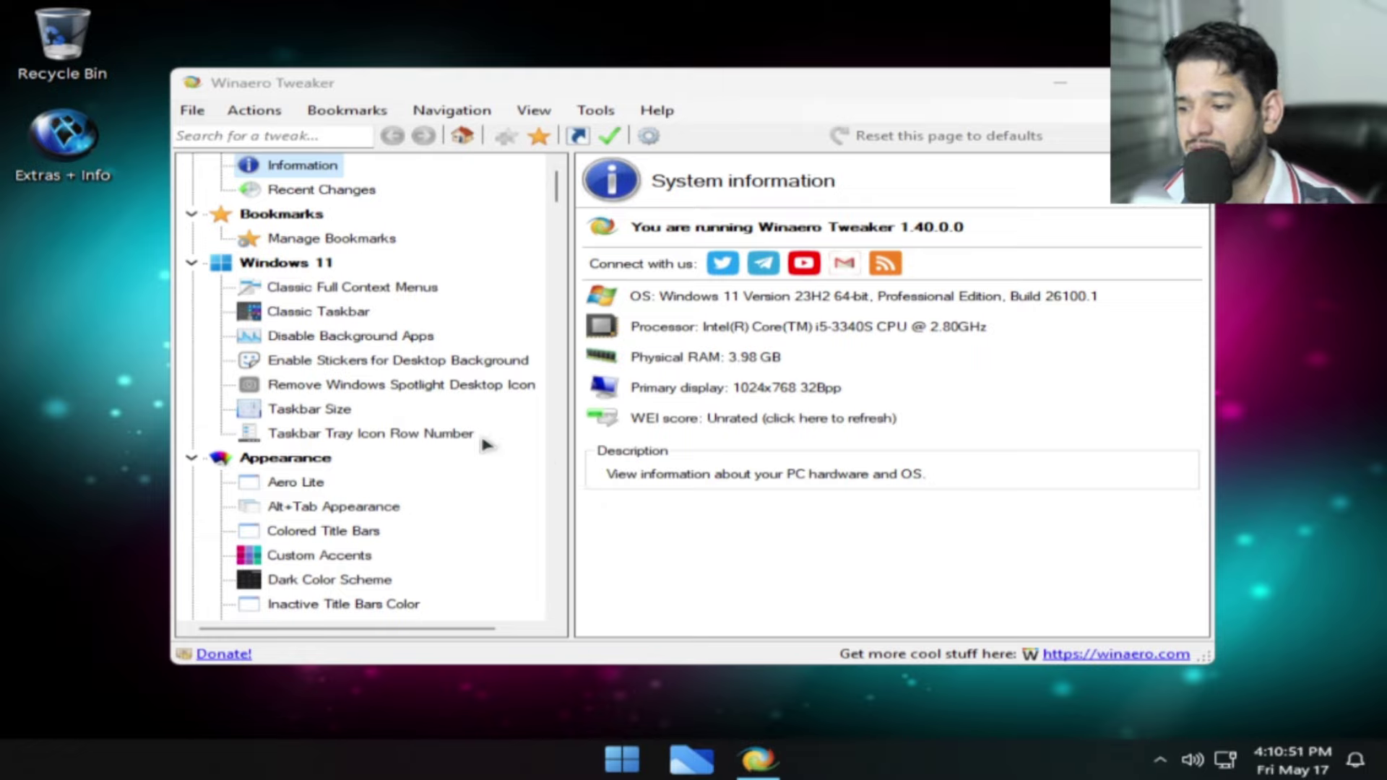
{"action": "scroll", "coordinate": [489, 453], "scroll_direction": "down", "scroll_amount": 3}
{"action": "scroll", "coordinate": [490, 455], "scroll_direction": "down", "scroll_amount": 8}
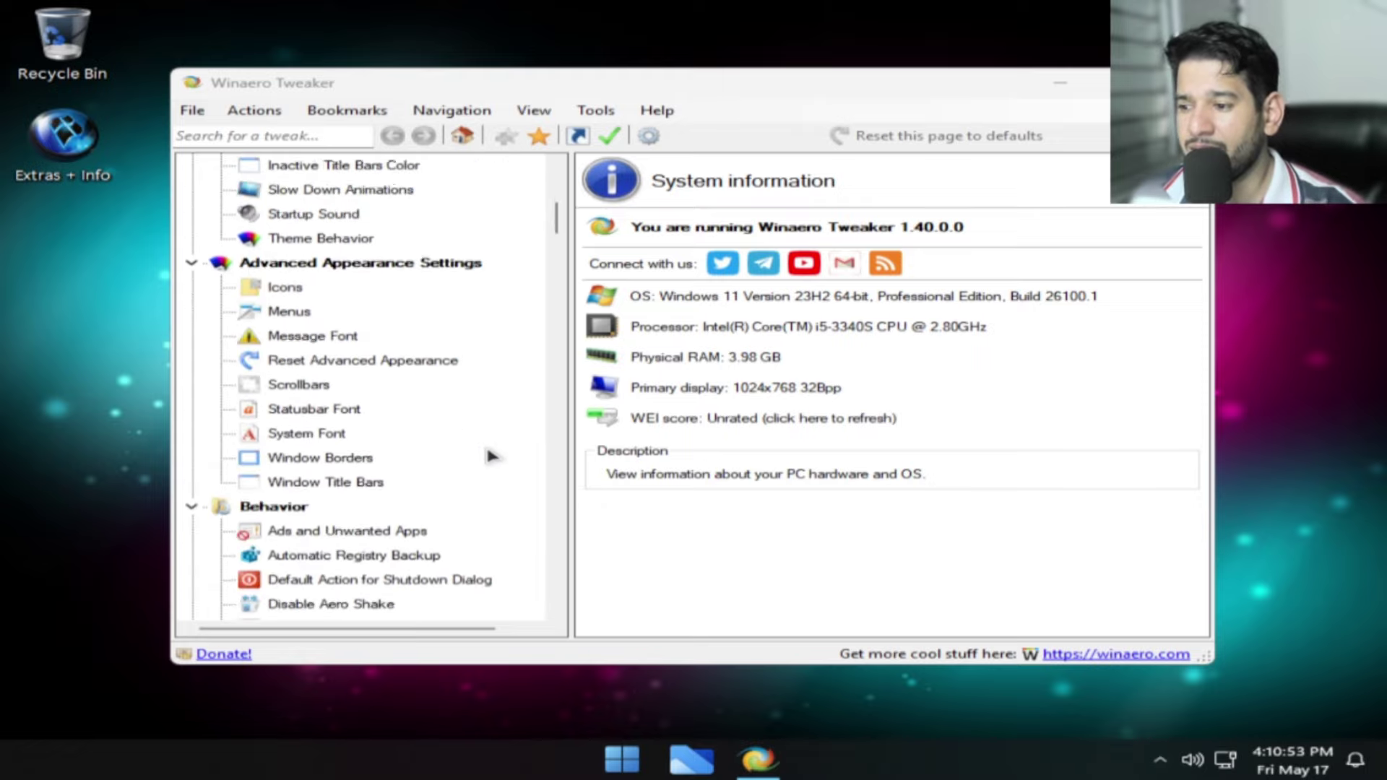
{"action": "scroll", "coordinate": [494, 458], "scroll_direction": "down", "scroll_amount": 6}
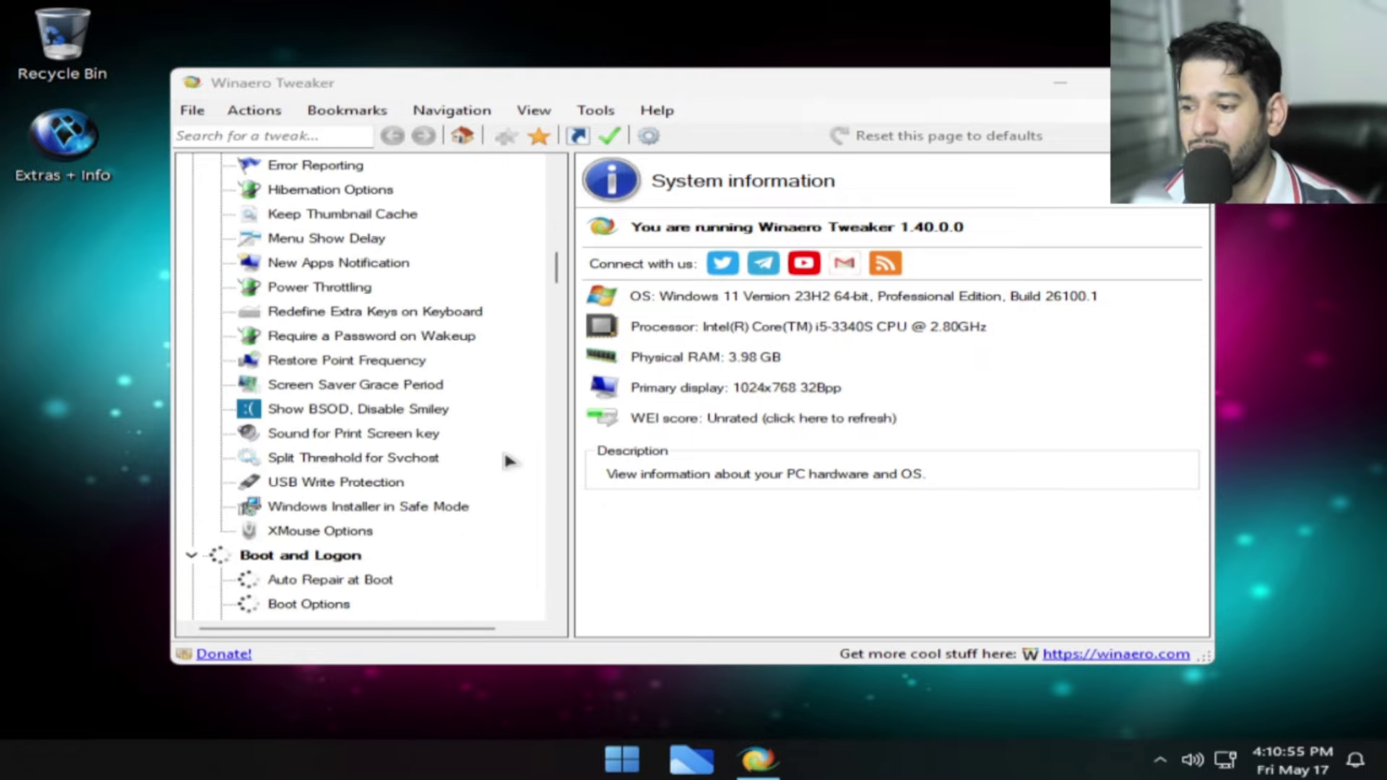
{"action": "scroll", "coordinate": [503, 452], "scroll_direction": "up", "scroll_amount": 3}
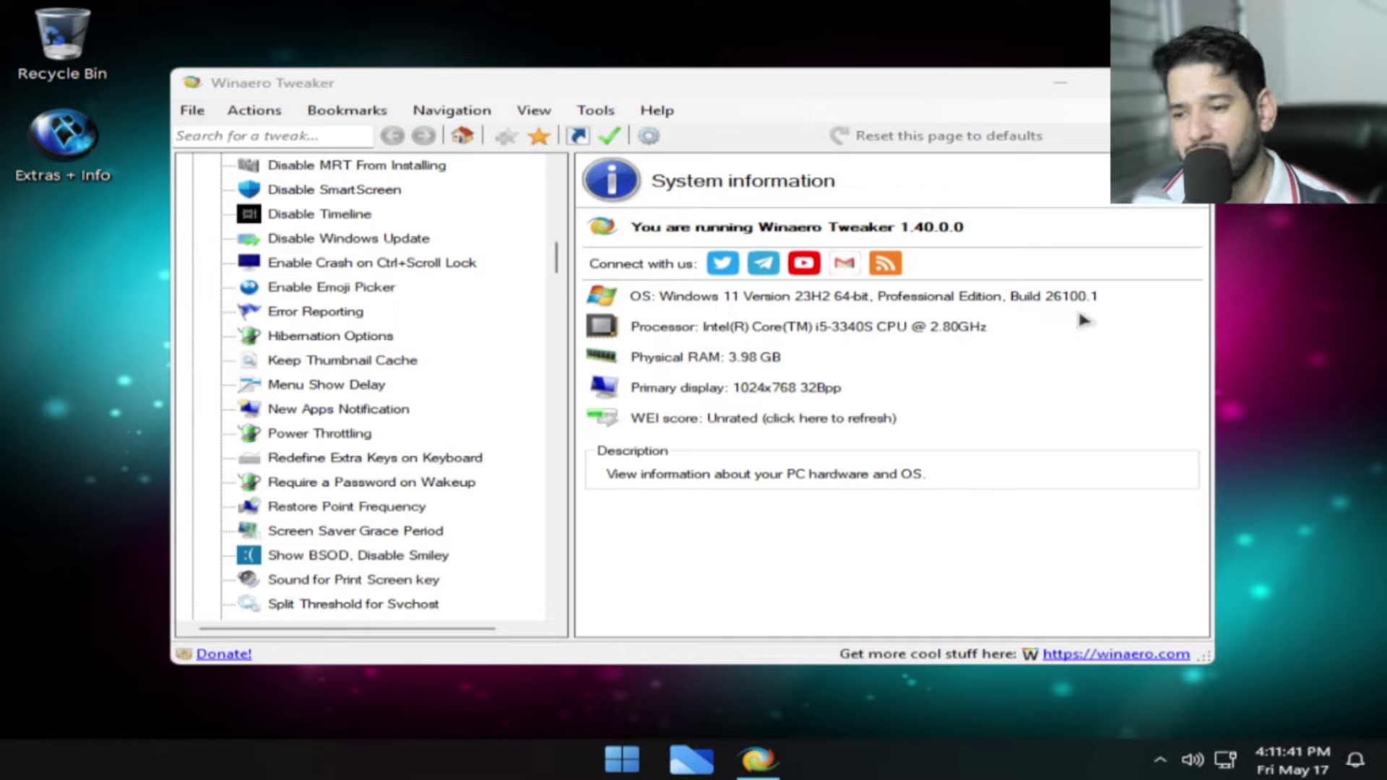
Step: Review more tweak categories, then close Winaero Tweaker
{"action": "scroll", "coordinate": [401, 365], "scroll_direction": "up", "scroll_amount": 8}
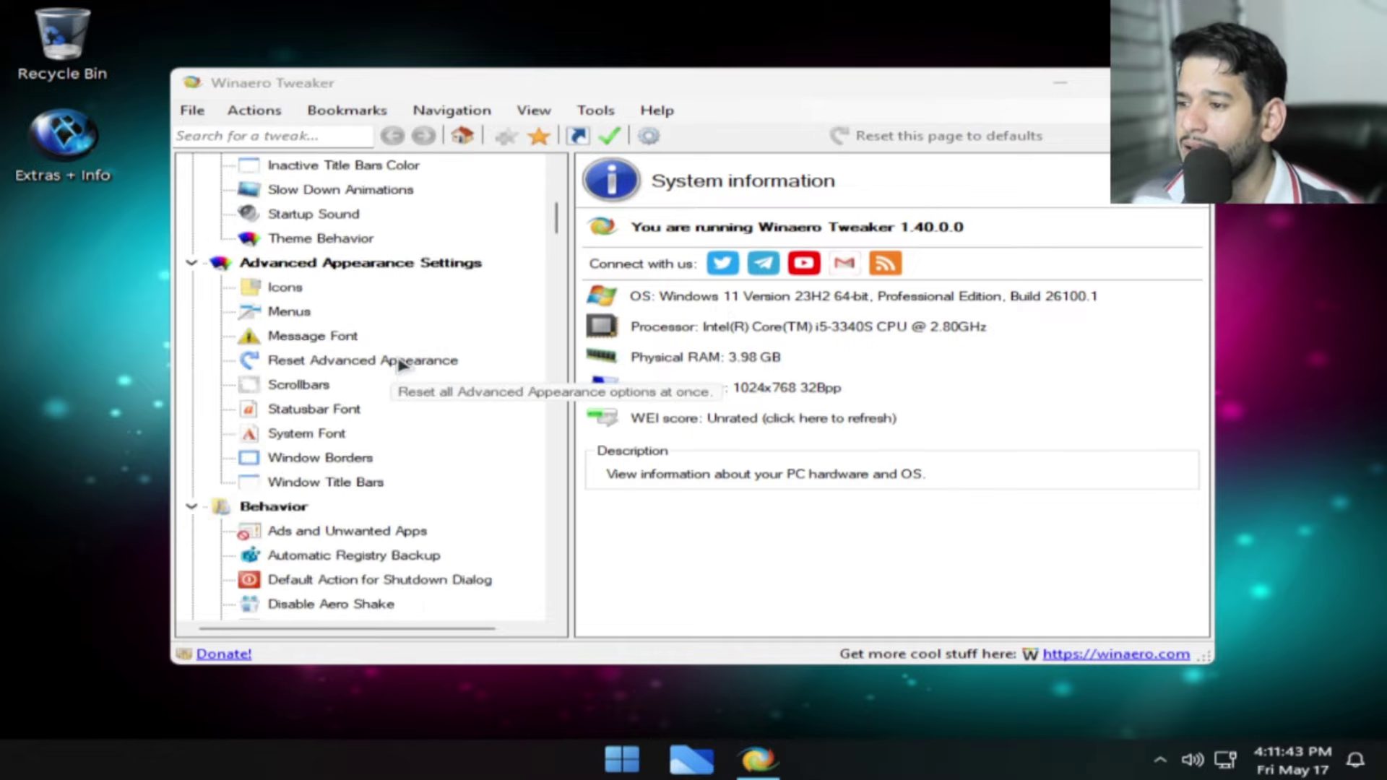
{"action": "scroll", "coordinate": [401, 365], "scroll_direction": "down", "scroll_amount": 18}
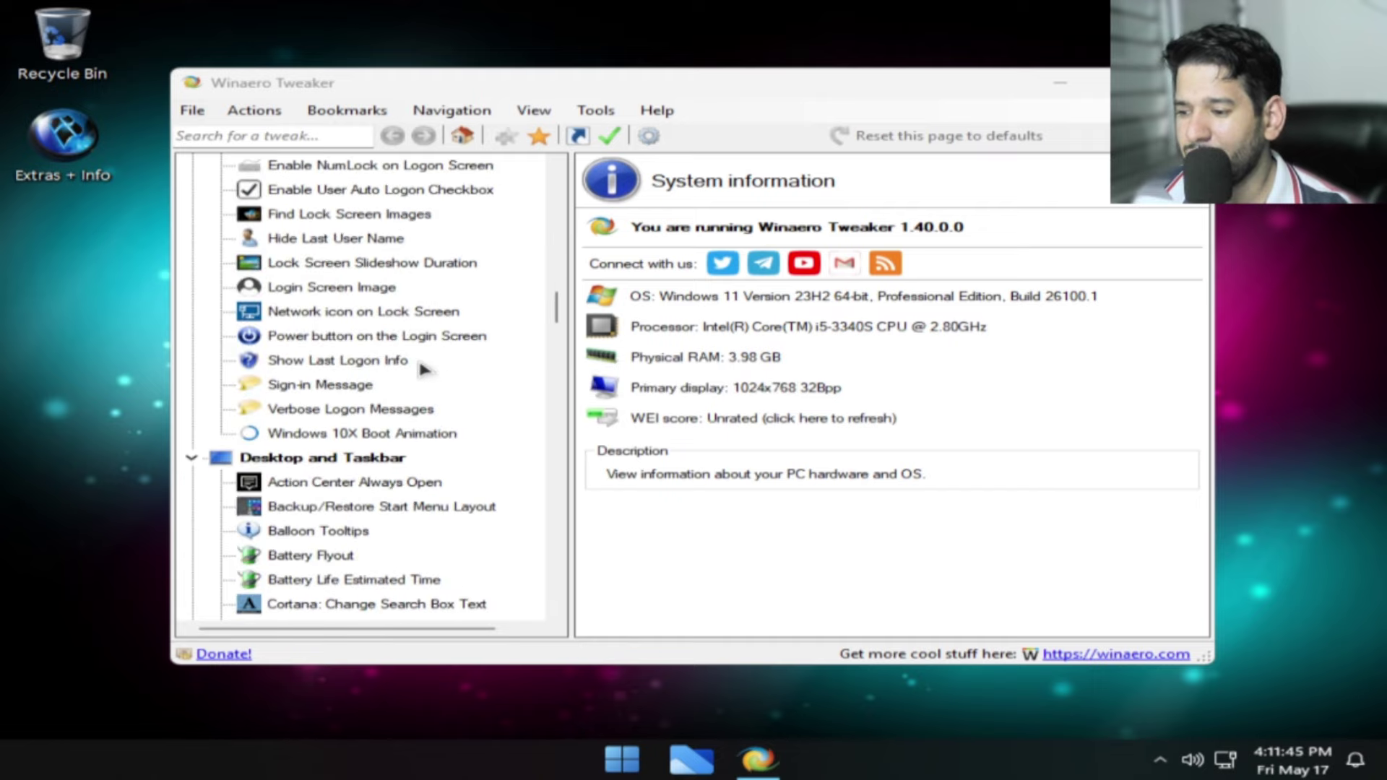
{"action": "scroll", "coordinate": [425, 370], "scroll_direction": "down", "scroll_amount": 14}
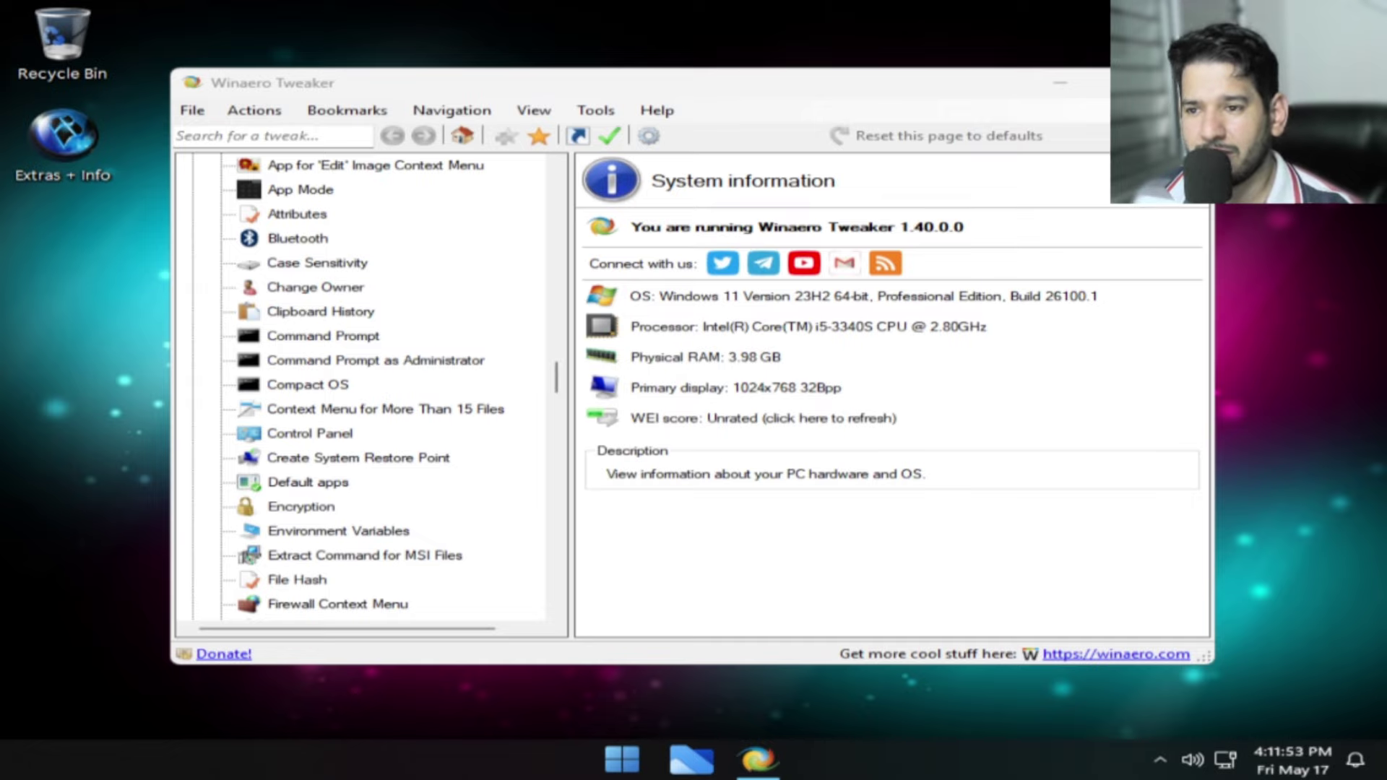
{"action": "key", "text": "alt+F4"}
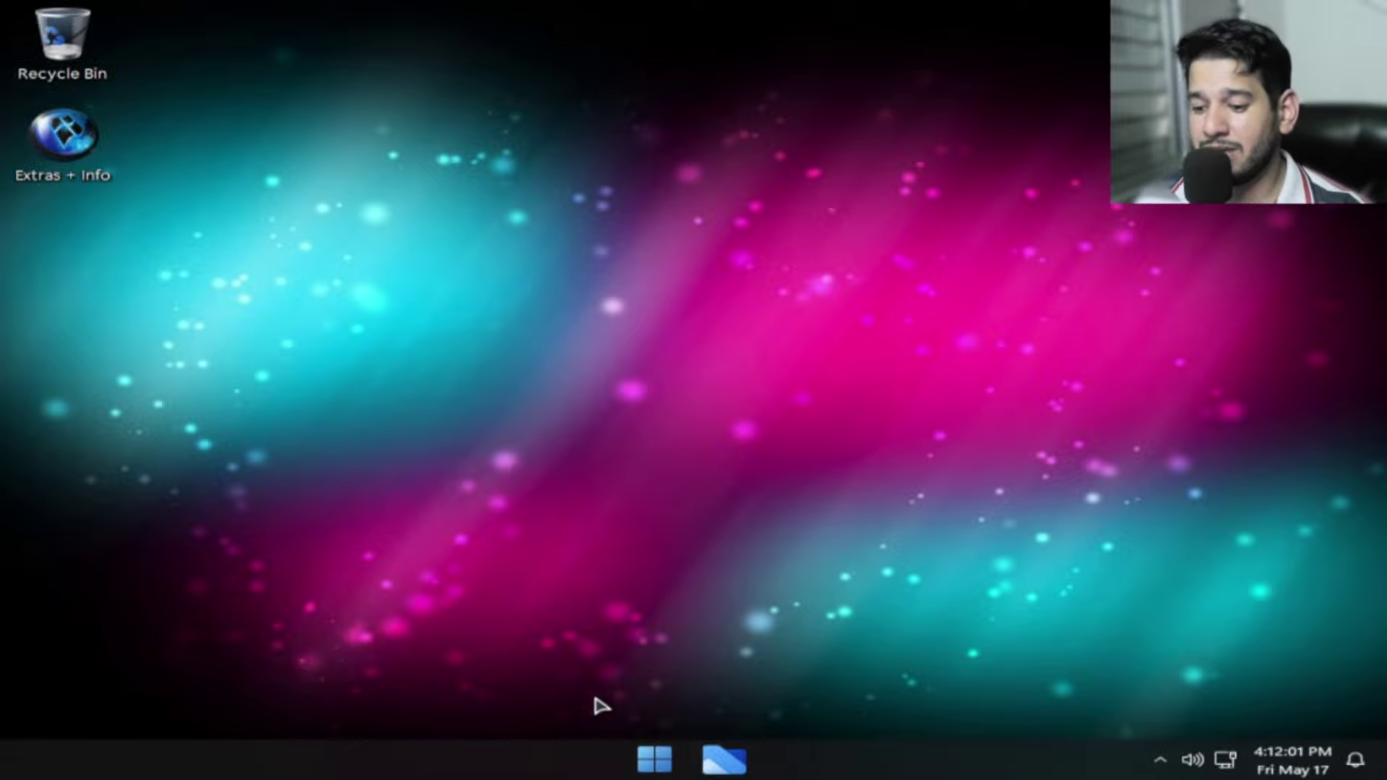
Step: Try Turn Windows features on or off from Programs and Features; dismiss the missing OptionalFeatures.exe error
{"action": "left_click", "coordinate": [667, 763]}
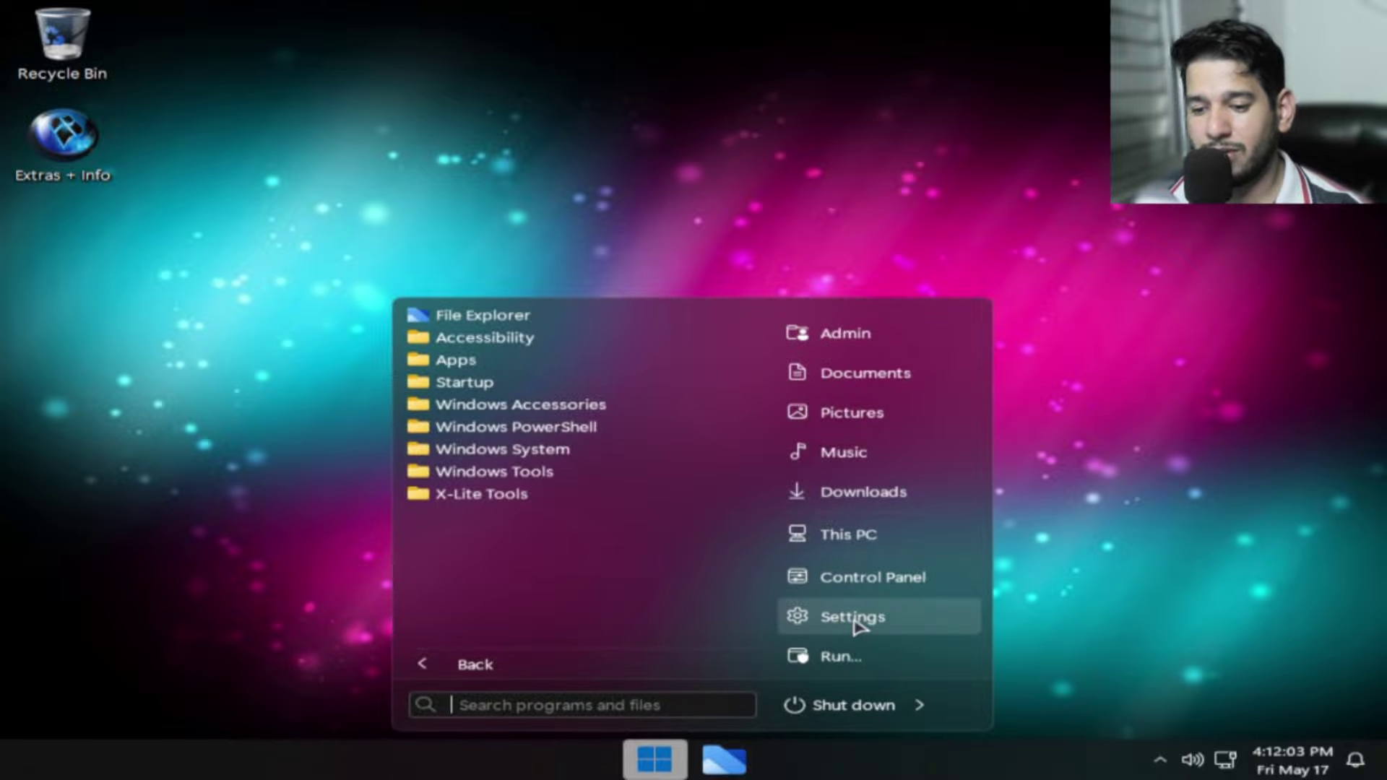
{"action": "left_click", "coordinate": [894, 586]}
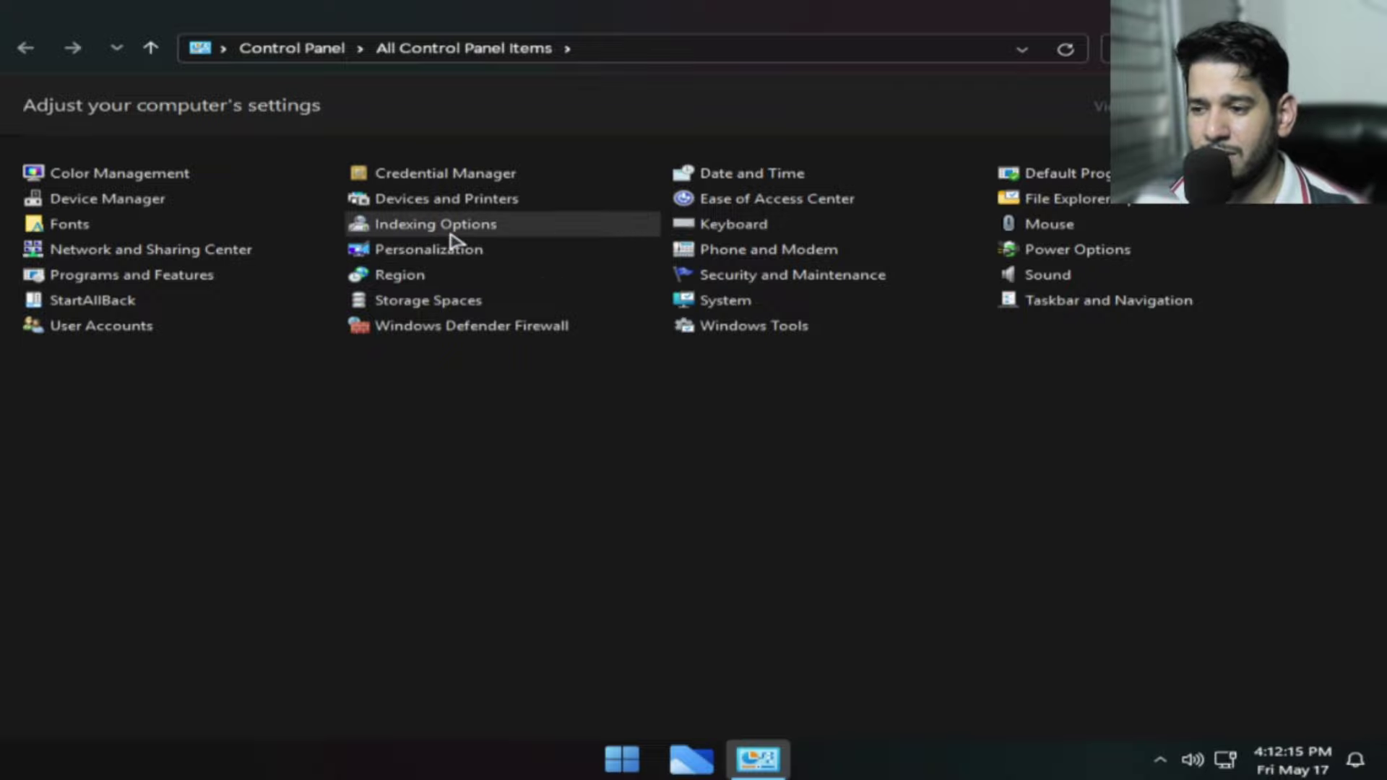
{"action": "left_click", "coordinate": [163, 290]}
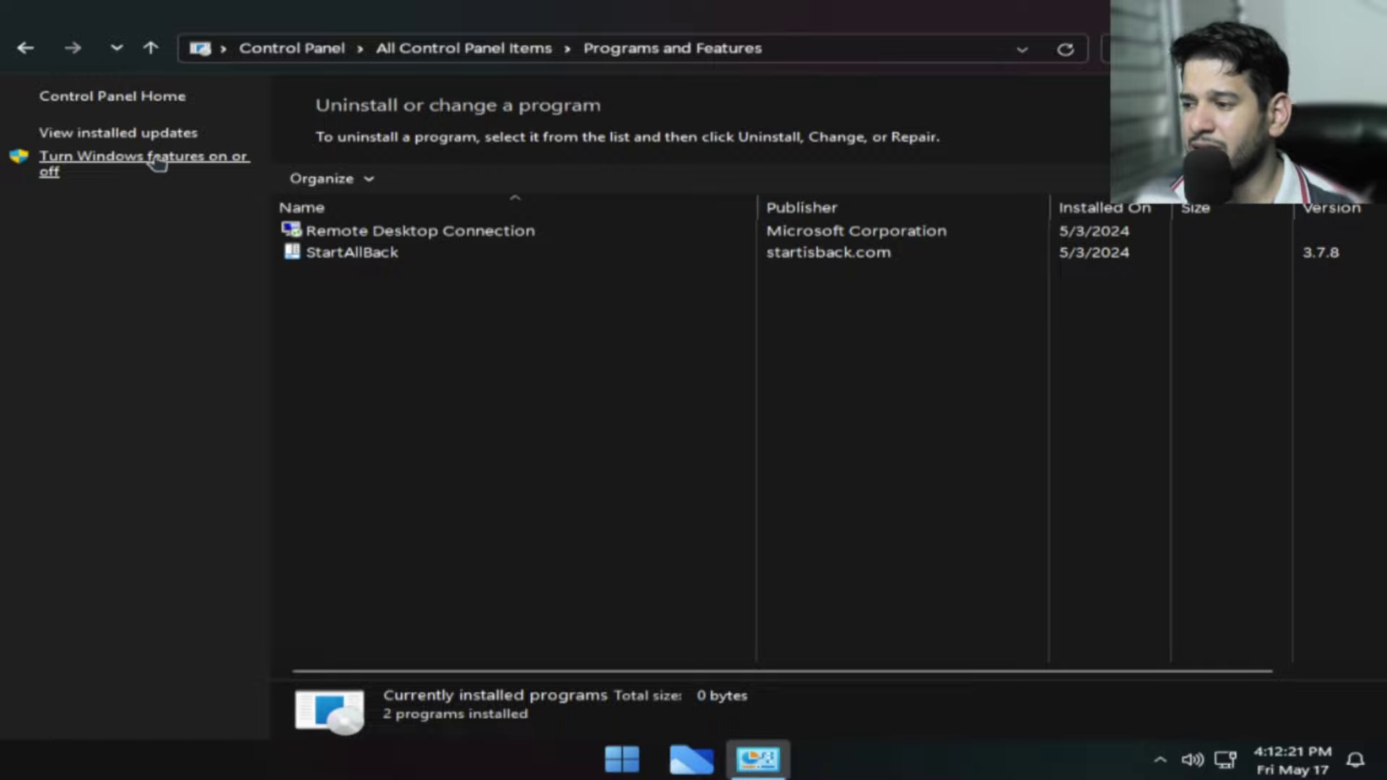
{"action": "left_click", "coordinate": [130, 168]}
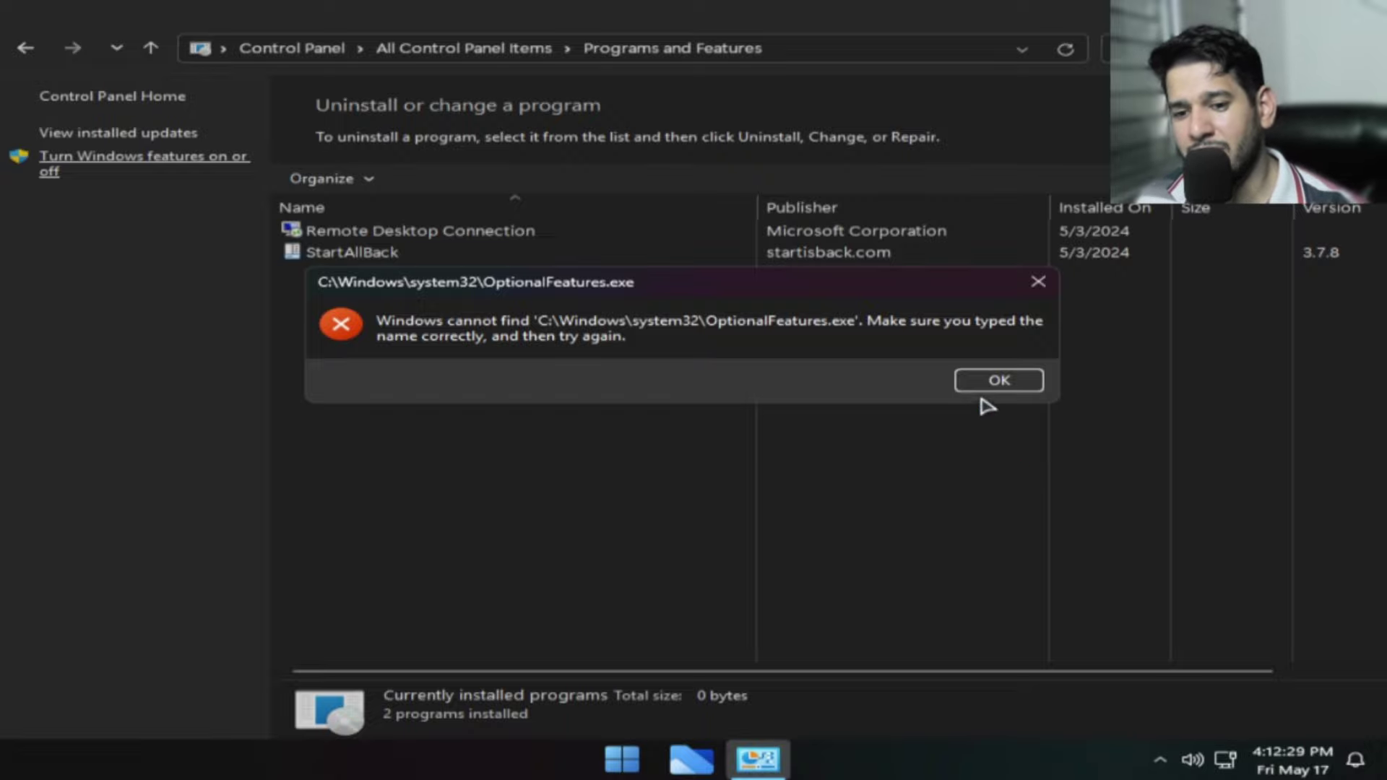
{"action": "left_click", "coordinate": [997, 378]}
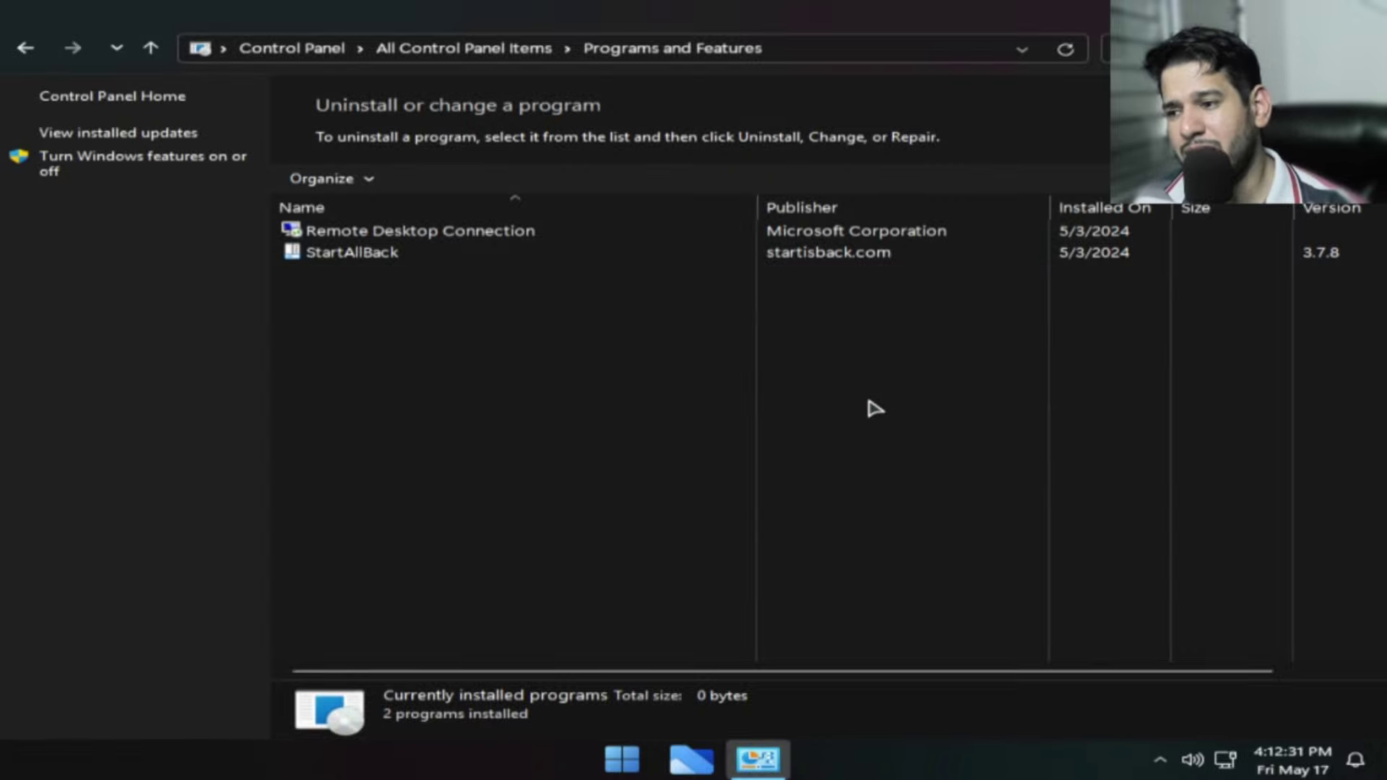